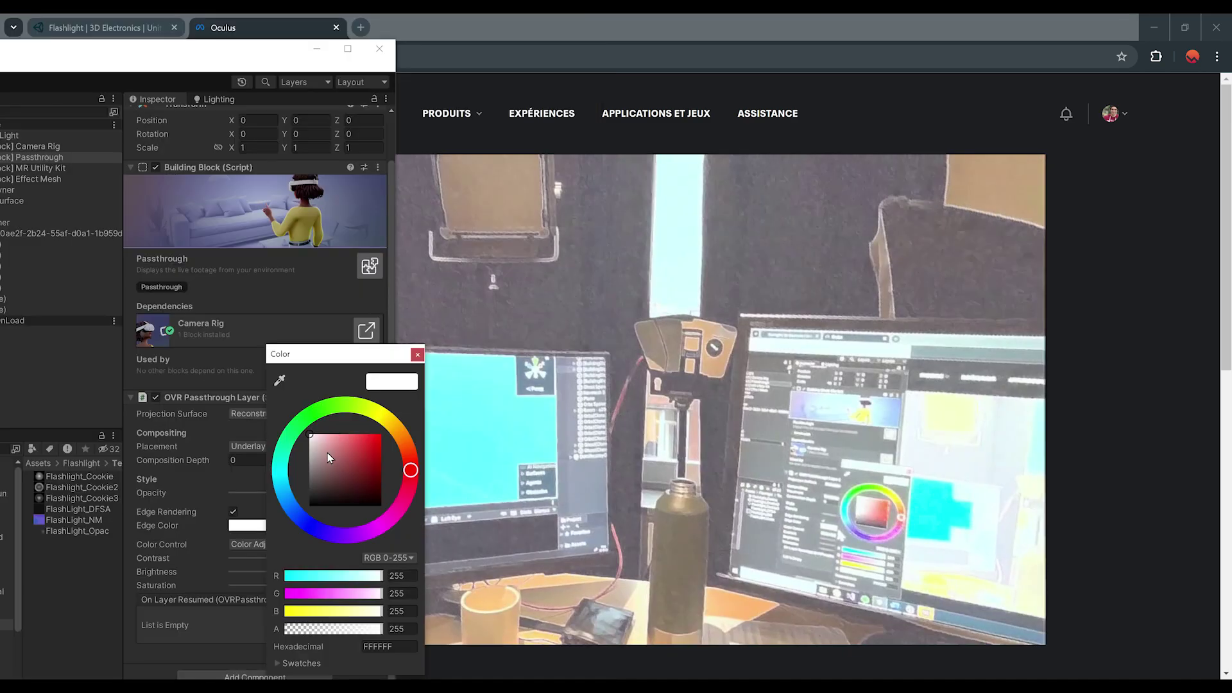
Adjust the passthrough layer's edge colour toward light pink (FFD7D7)
drag(327, 453, 320, 421)
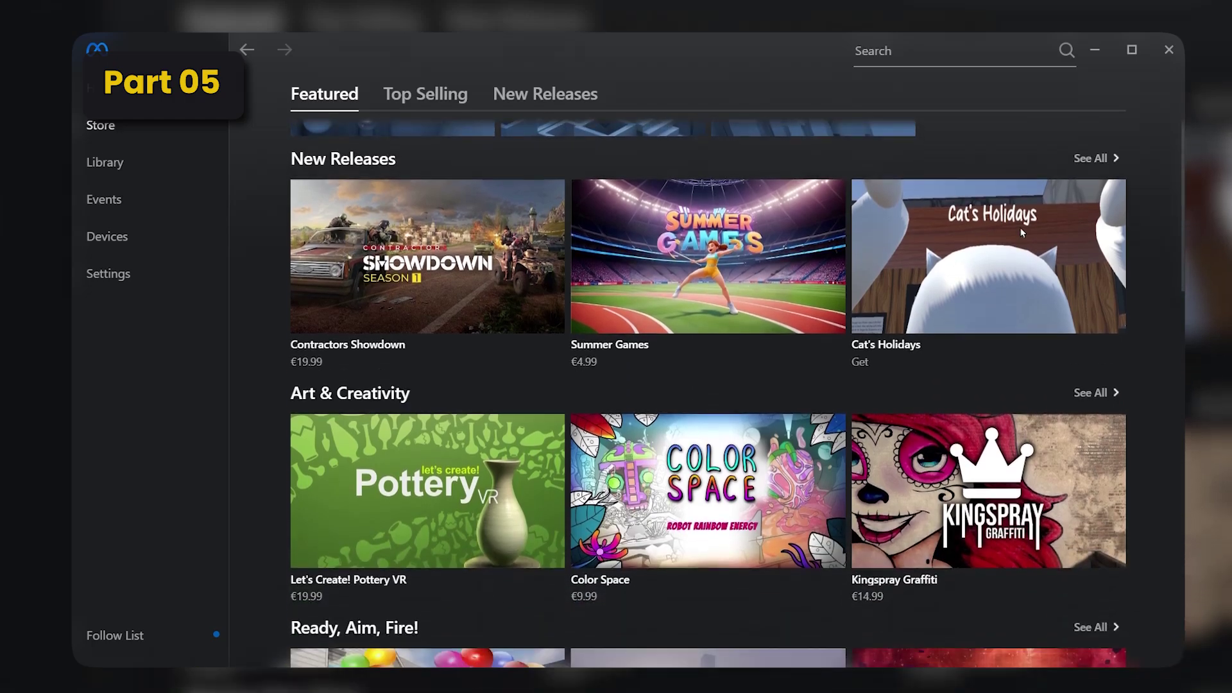
scroll(1019, 227, down, 7)
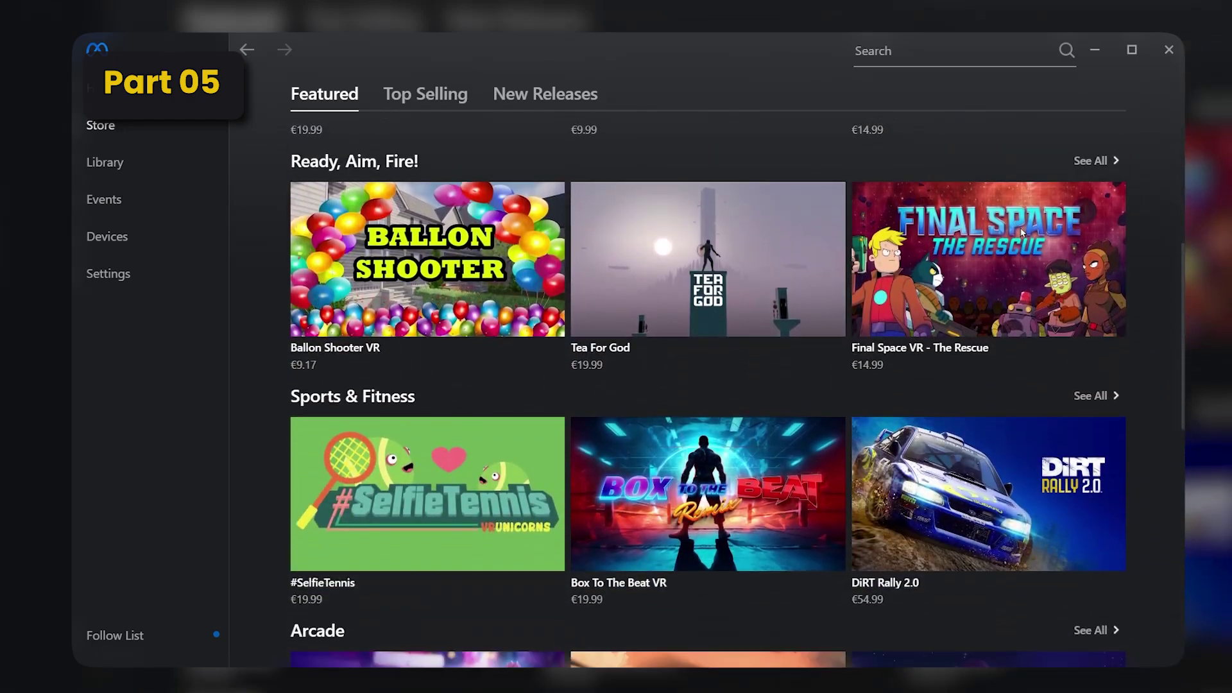
scroll(1022, 233, down, 10)
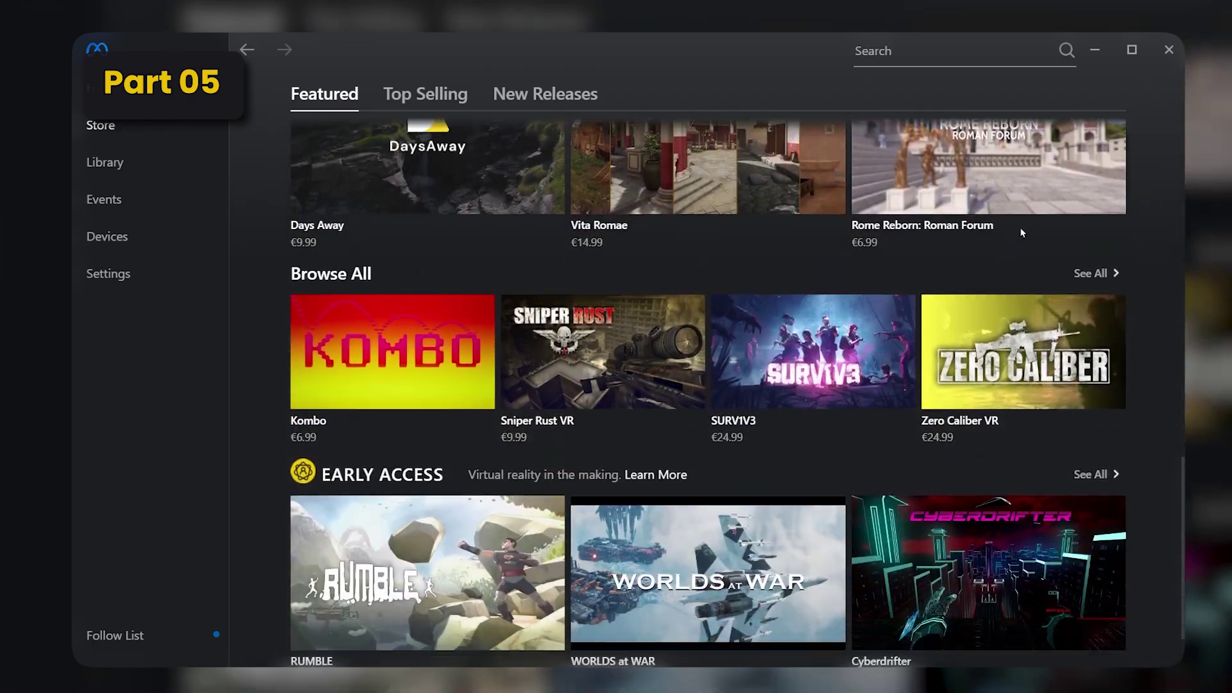
scroll(1023, 233, down, 6)
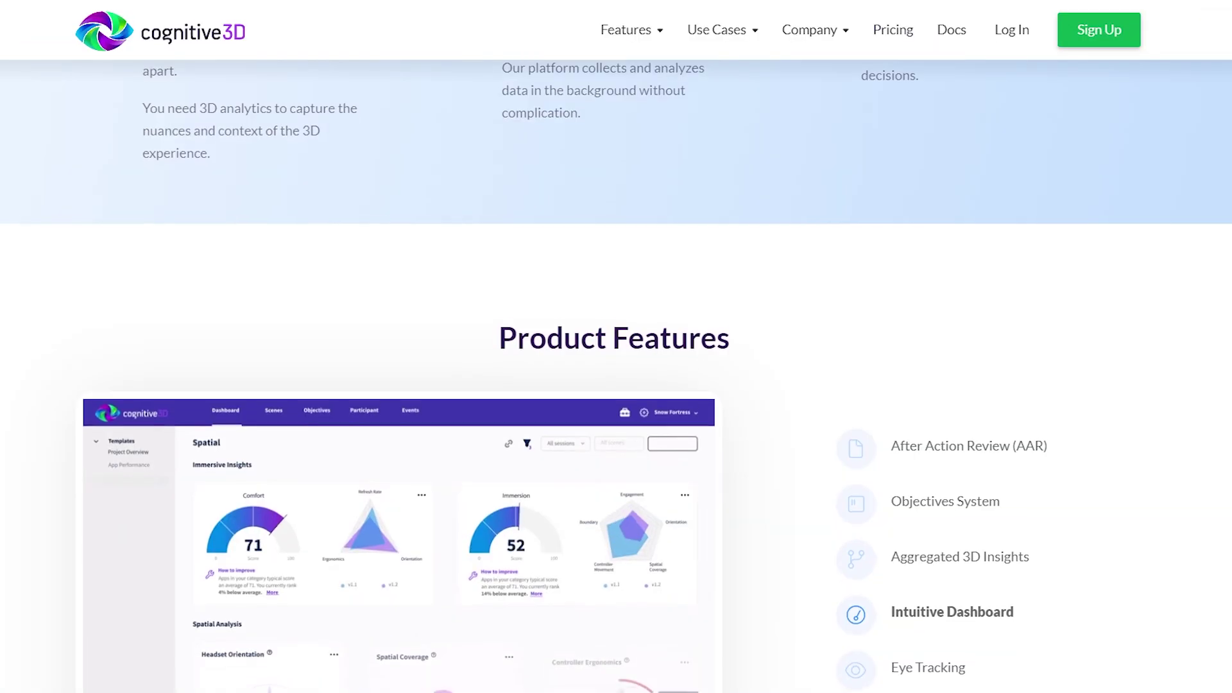
scroll(616, 385, down, 4)
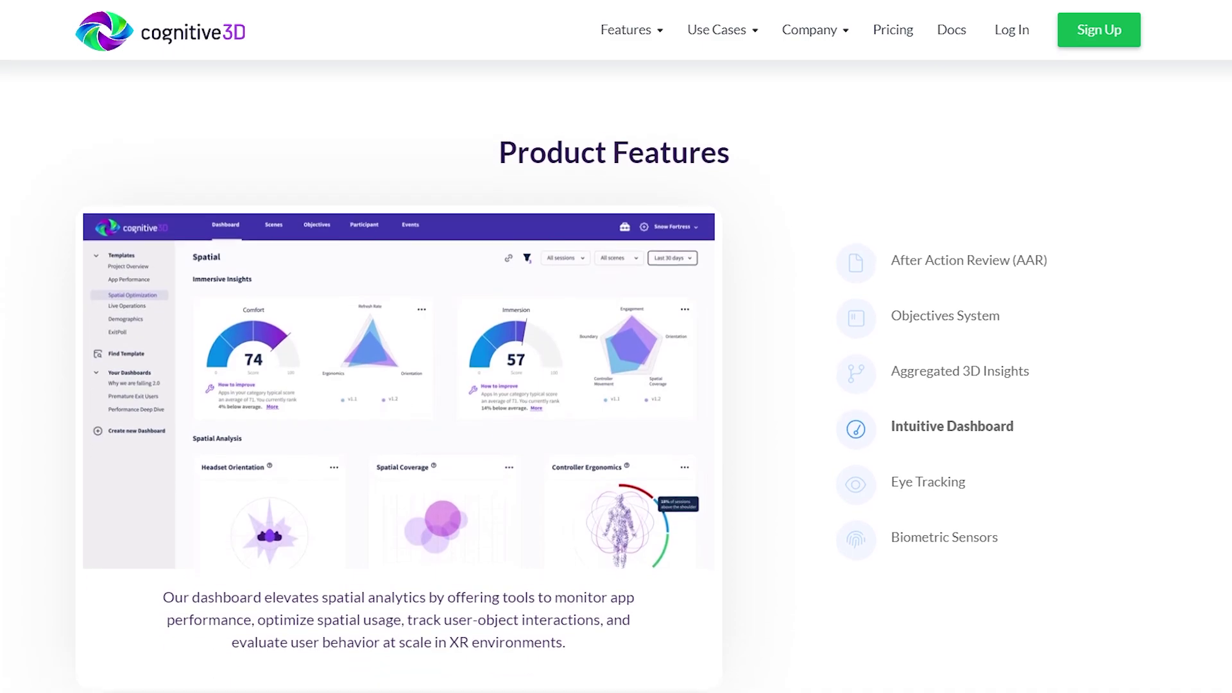
scroll(616, 385, down, 3)
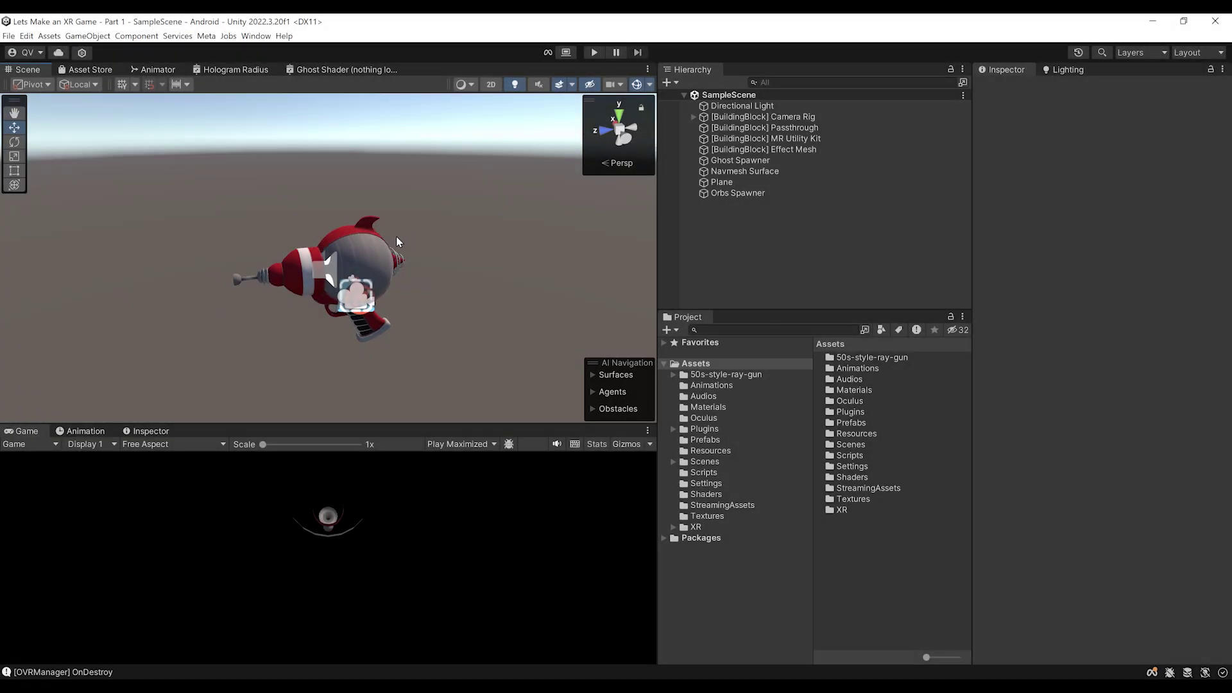
Reframe the Scene view on the ray gun and bring up the Flashlight Asset Store page
alt+drag(395, 236, 390, 272)
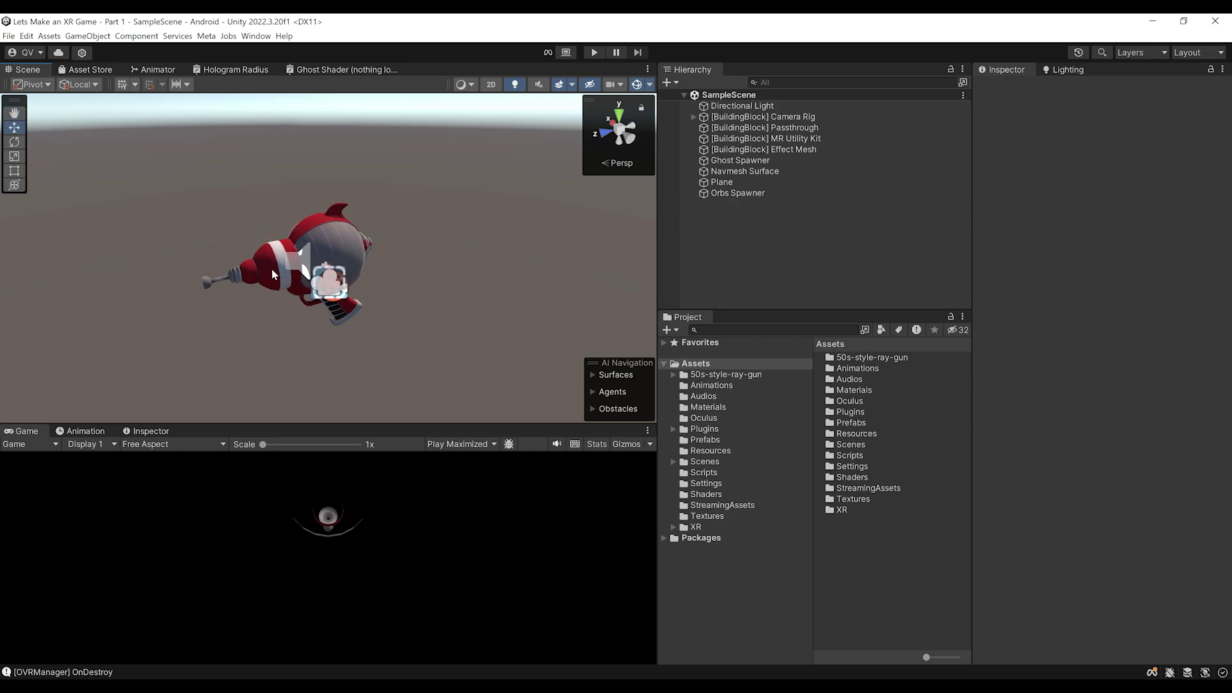
middle_drag(275, 299, 281, 310)
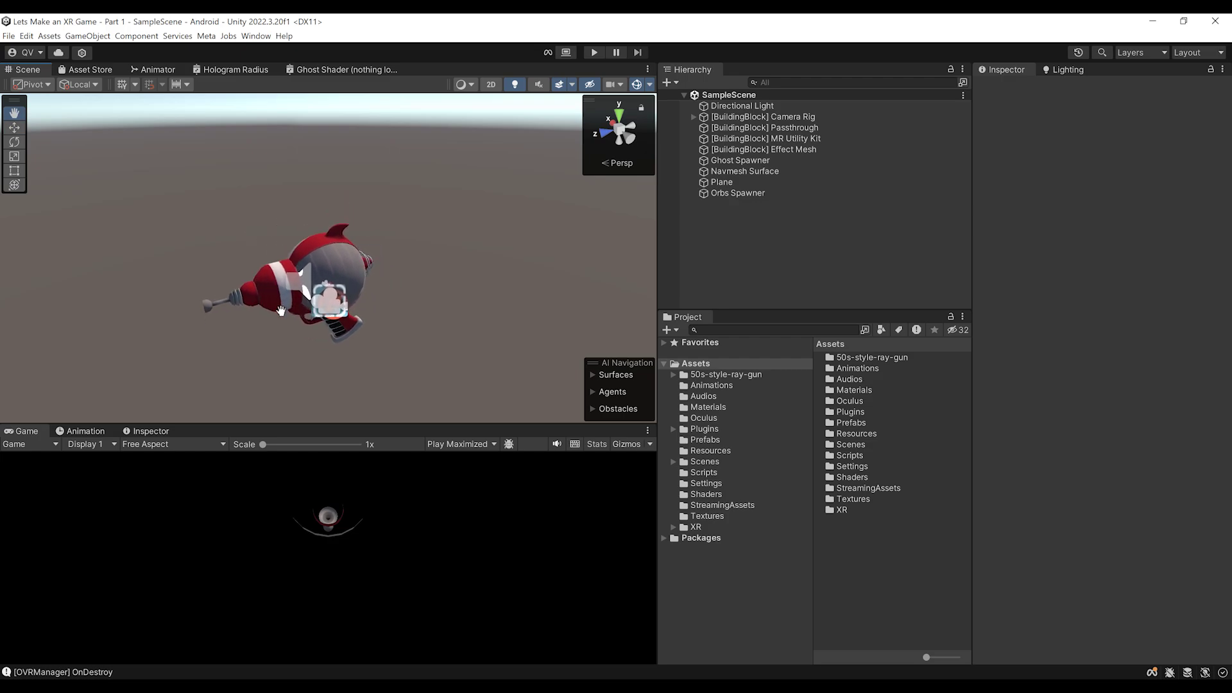
mouse_move(350, 657)
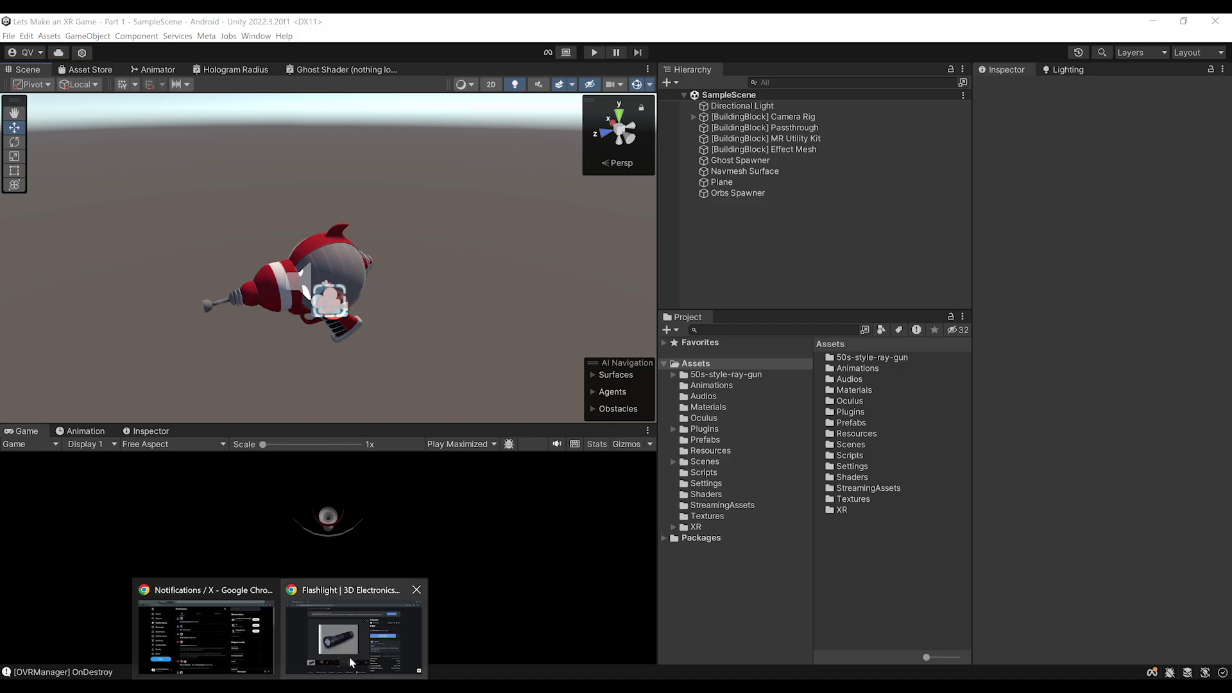
click(407, 590)
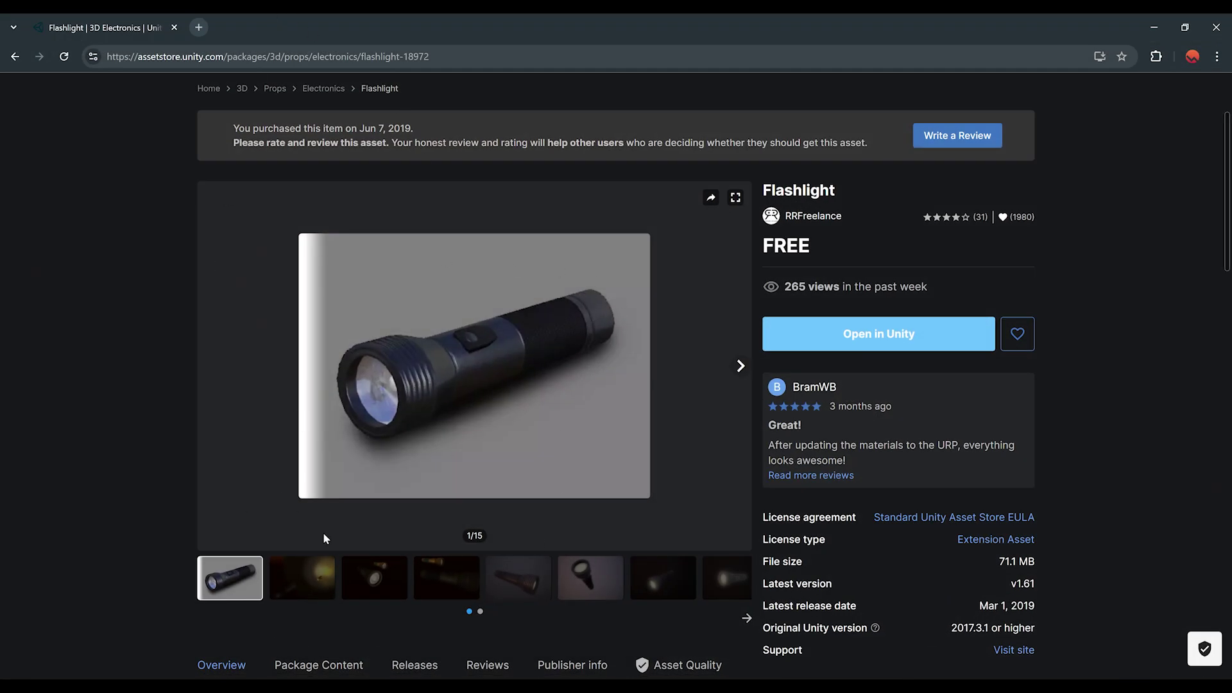
Send the free Flashlight asset to the Unity Editor, allowing Chrome to launch it
scroll(616, 394, up, 3)
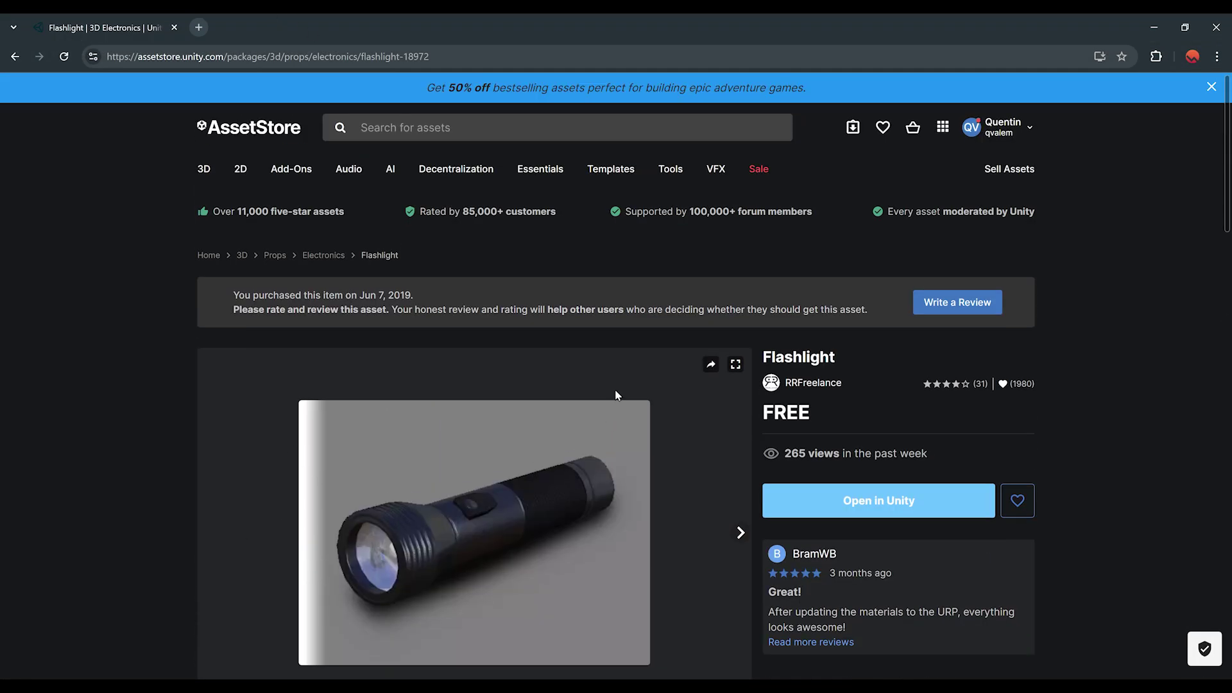
scroll(450, 433, down, 2)
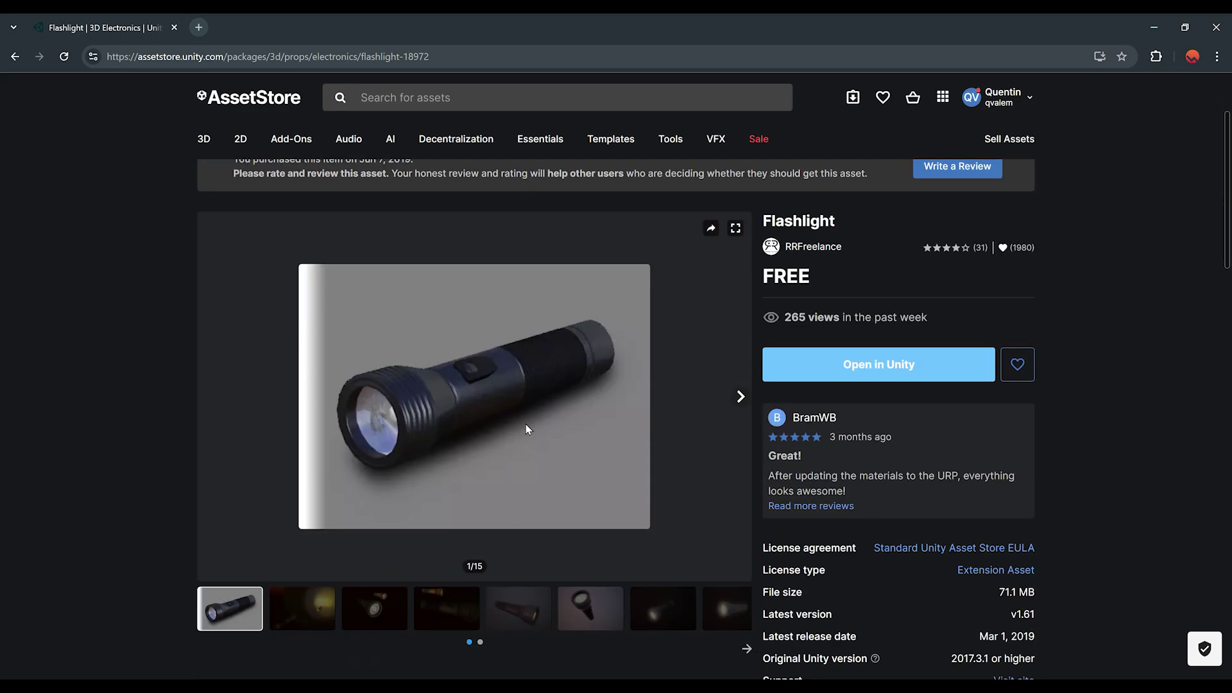
scroll(526, 424, up, 1)
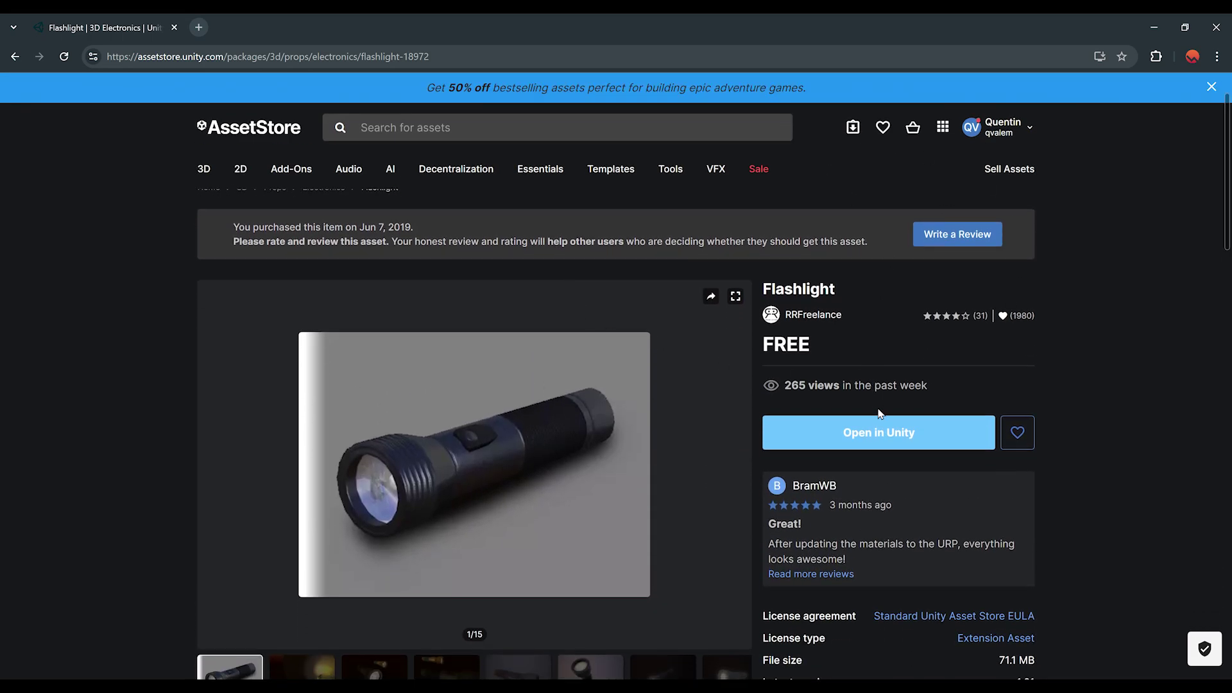
click(878, 435)
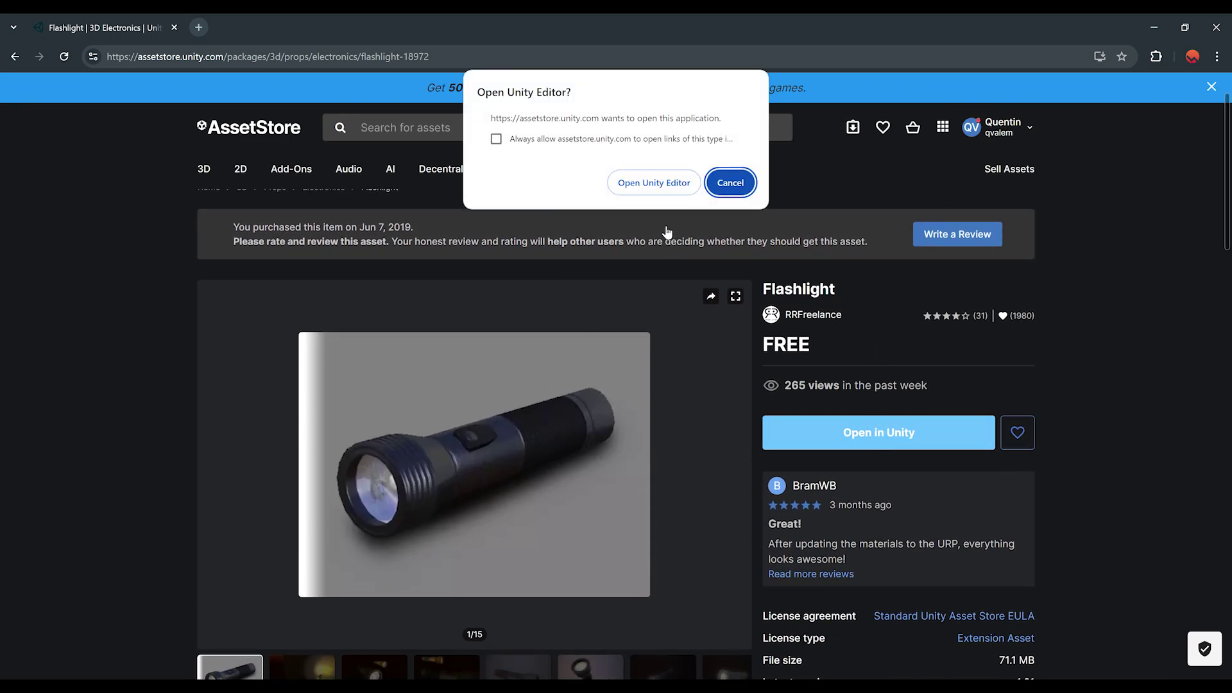
click(663, 191)
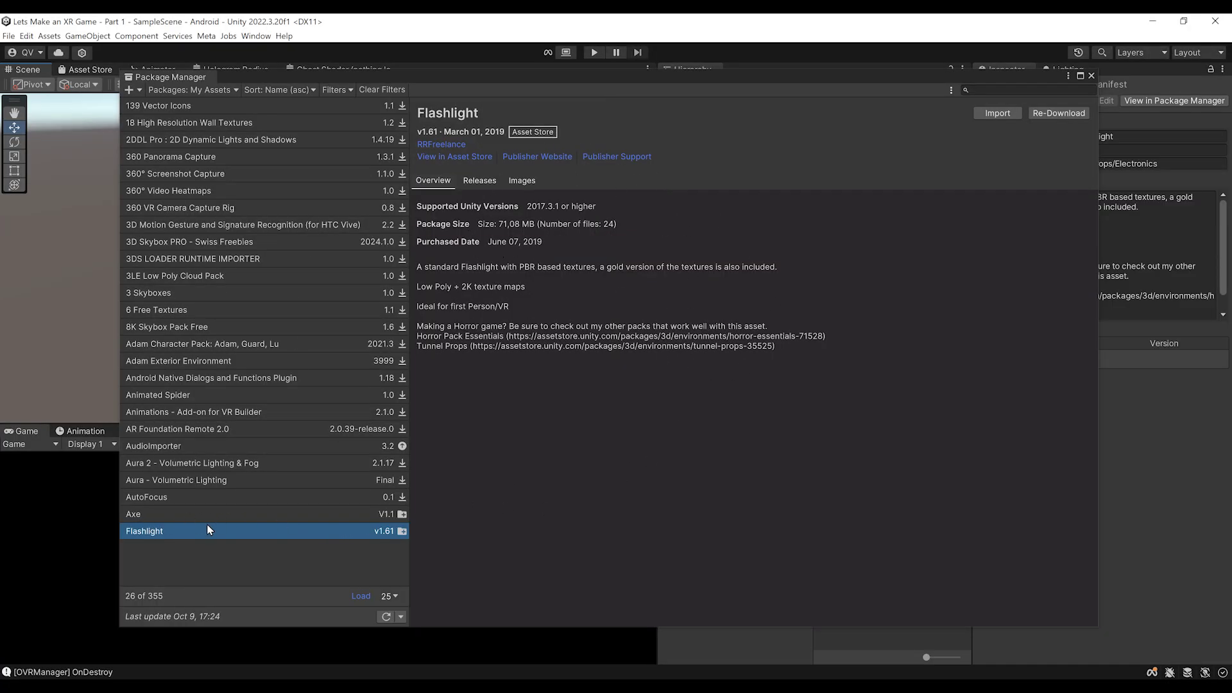
Import all Flashlight package files, close Package Manager and open the new Flashlight folder
click(985, 114)
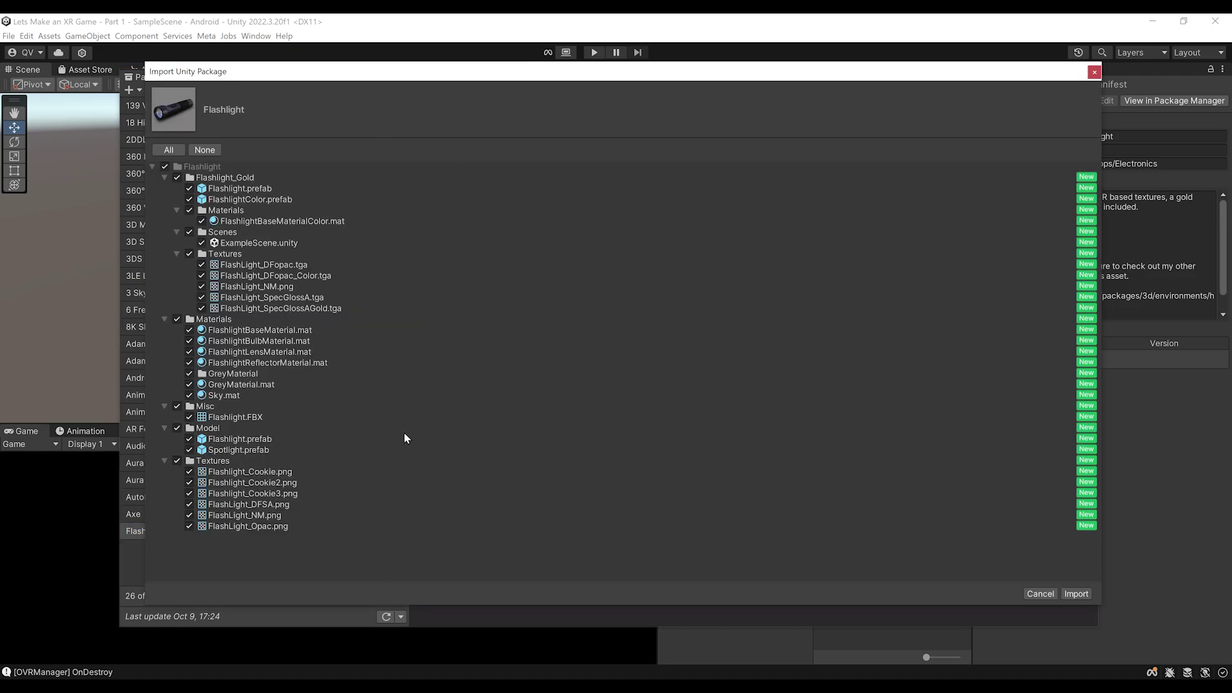
click(1078, 595)
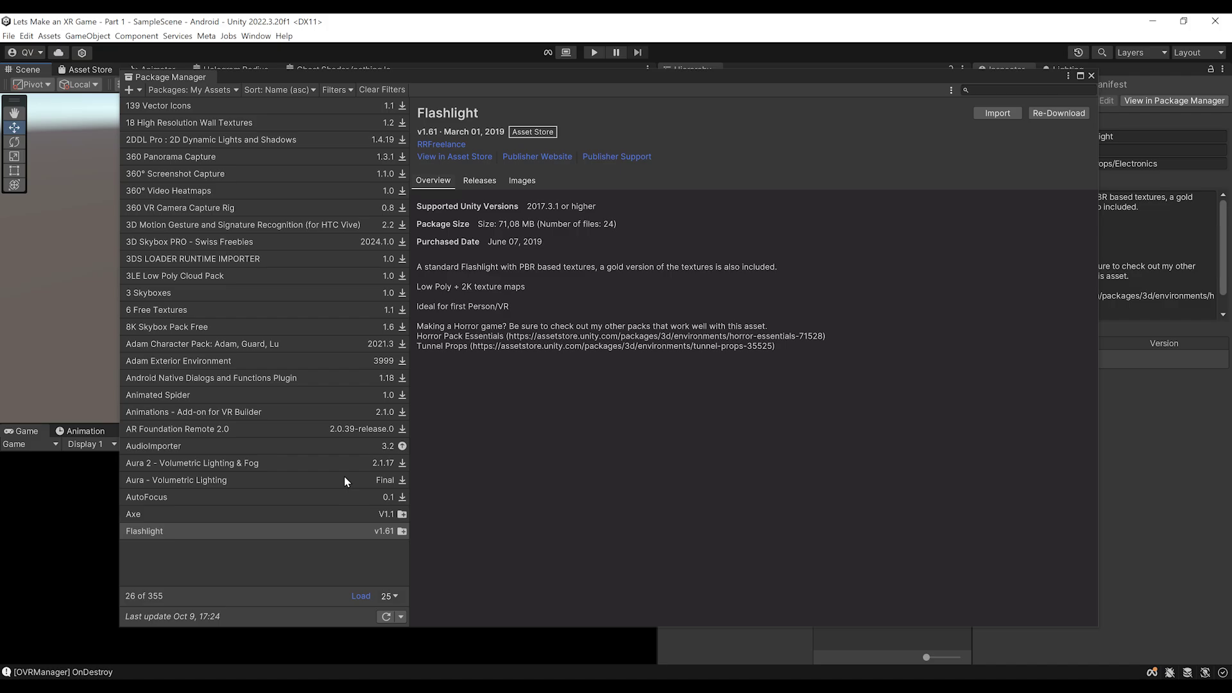
click(1124, 103)
click(1101, 84)
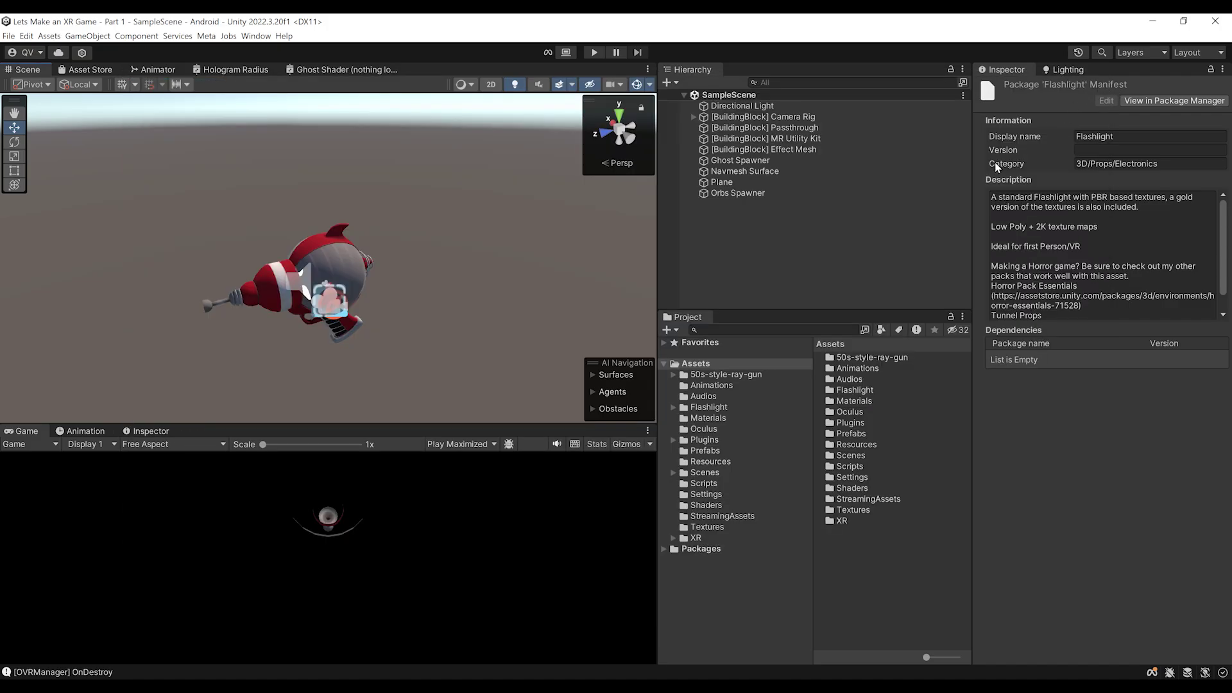
click(712, 408)
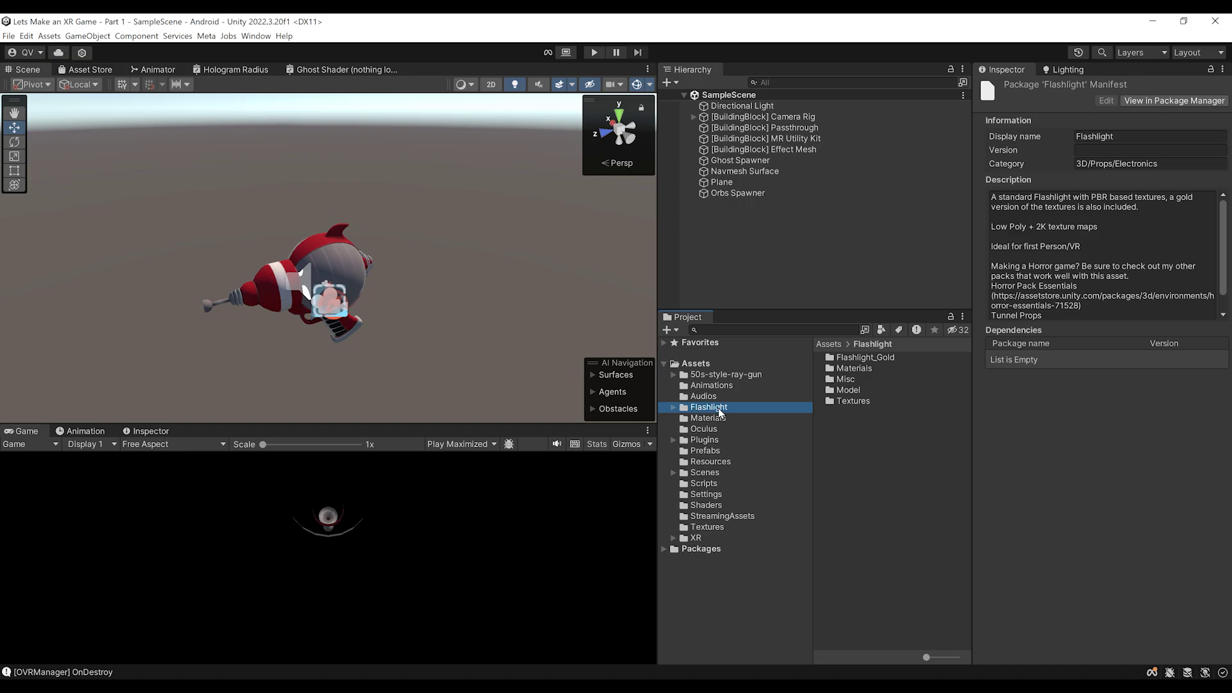
double_click(861, 357)
click(854, 390)
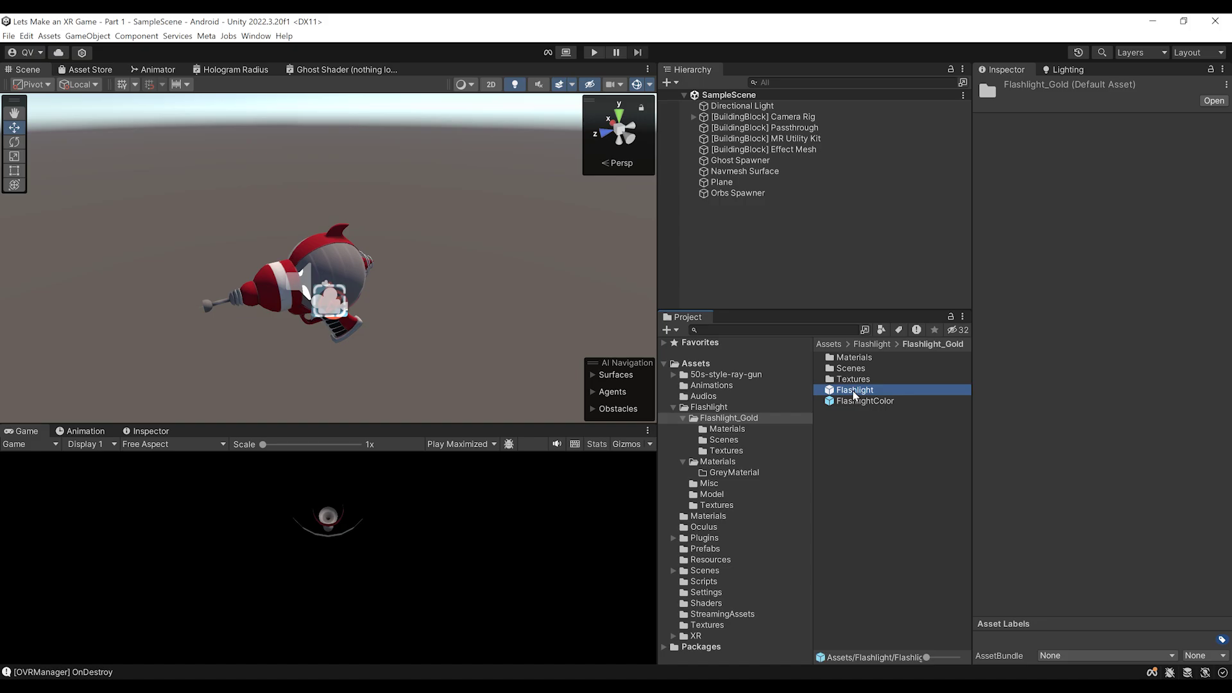
drag(1057, 422, 1203, 440)
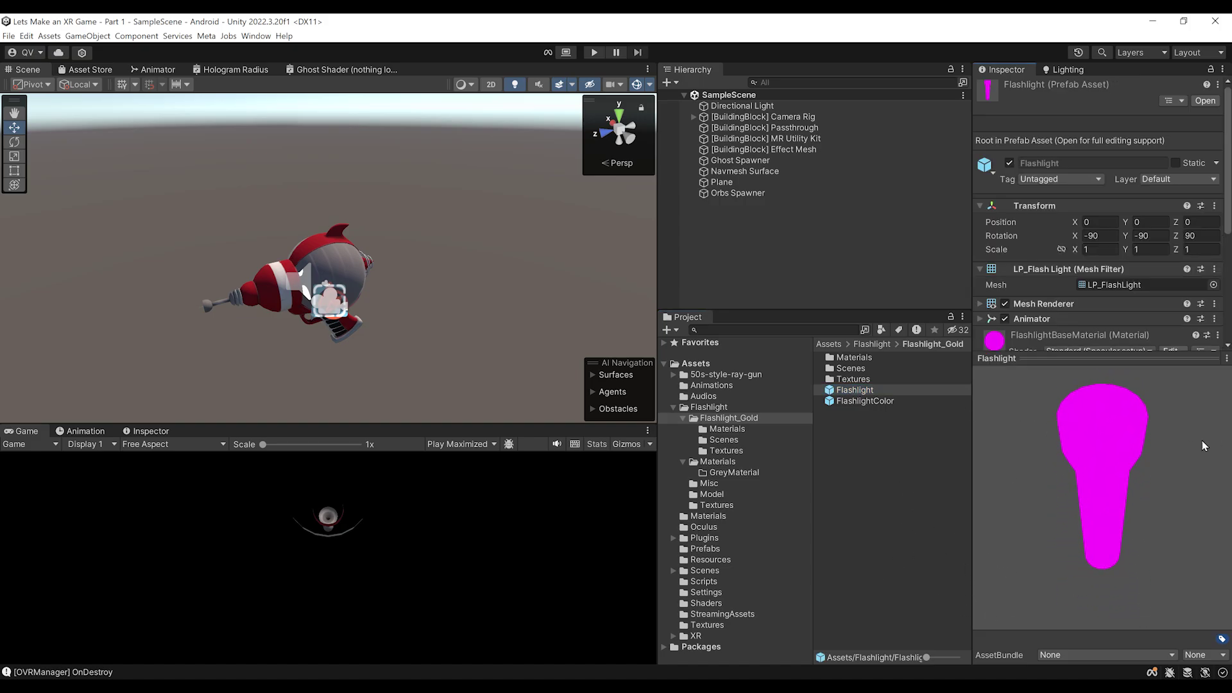
mouse_move(1087, 473)
mouse_down()
mouse_move(1095, 374)
mouse_move(1084, 497)
mouse_up()
scroll(999, 296, down, 2)
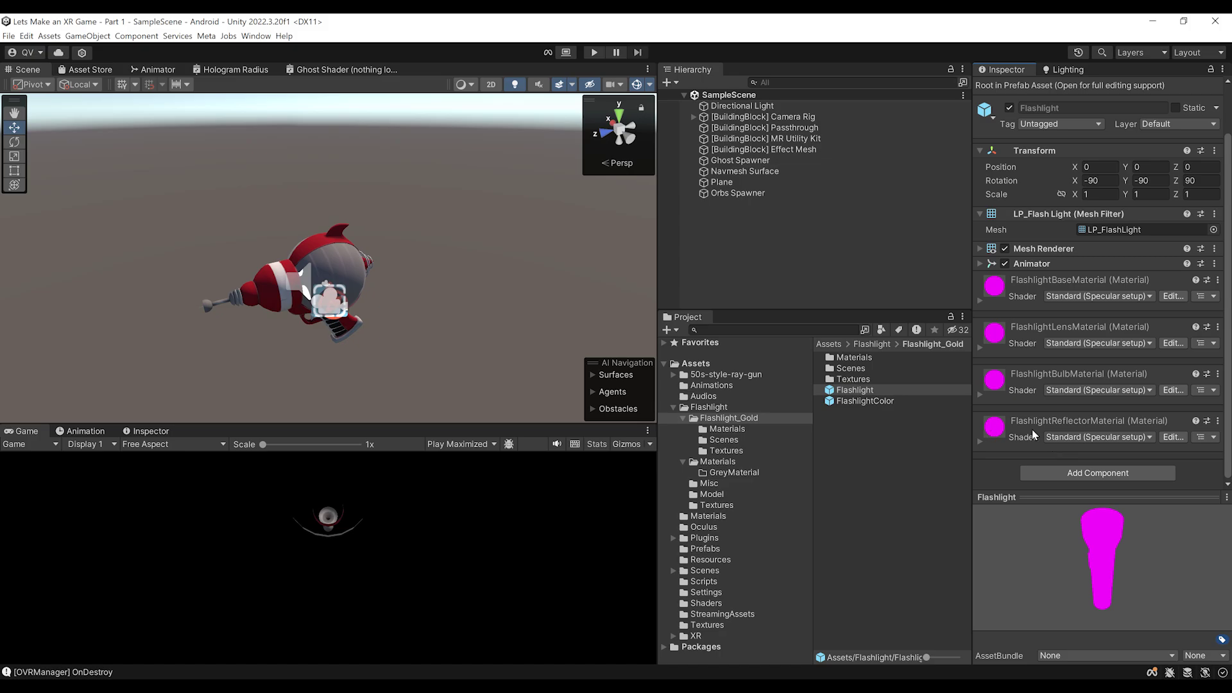
click(871, 344)
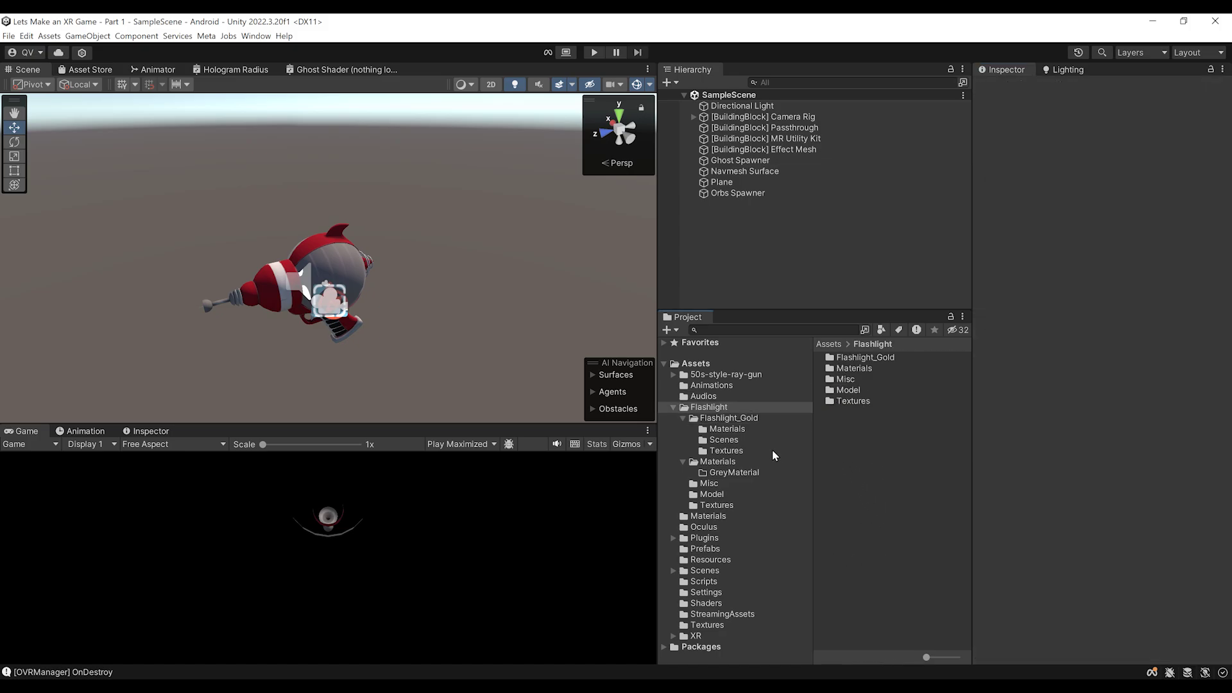
Filter the Project to materials in the Flashlight folder and select all seven
click(706, 409)
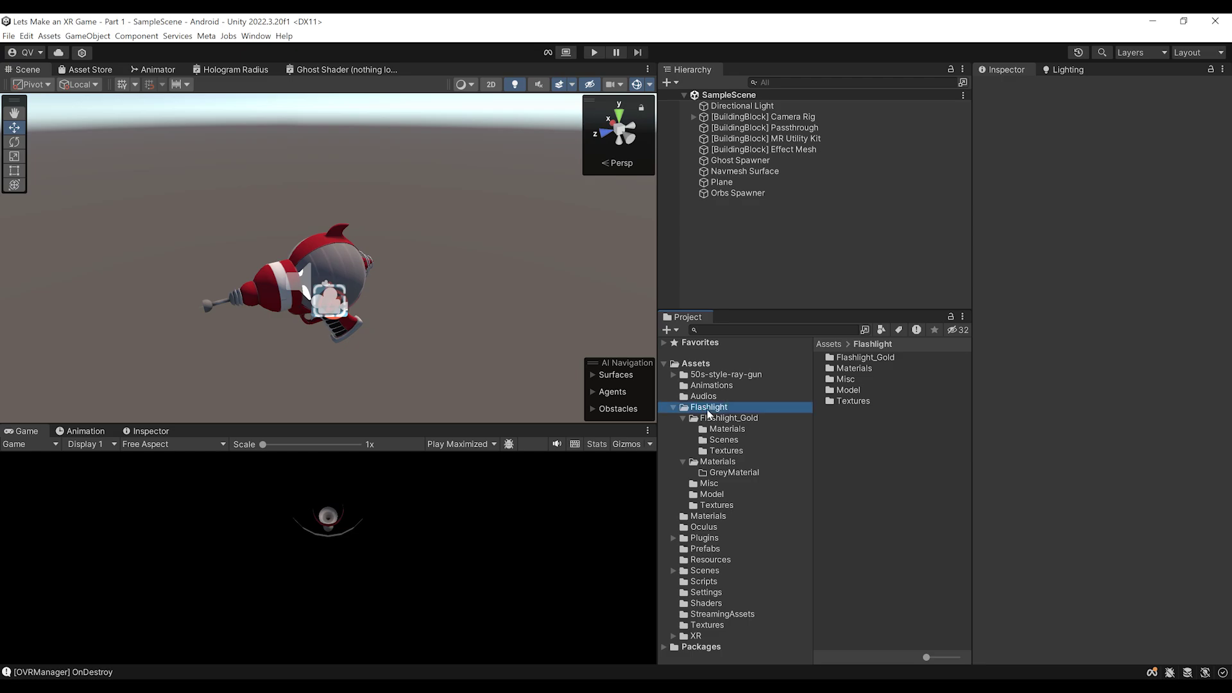
click(882, 330)
click(910, 415)
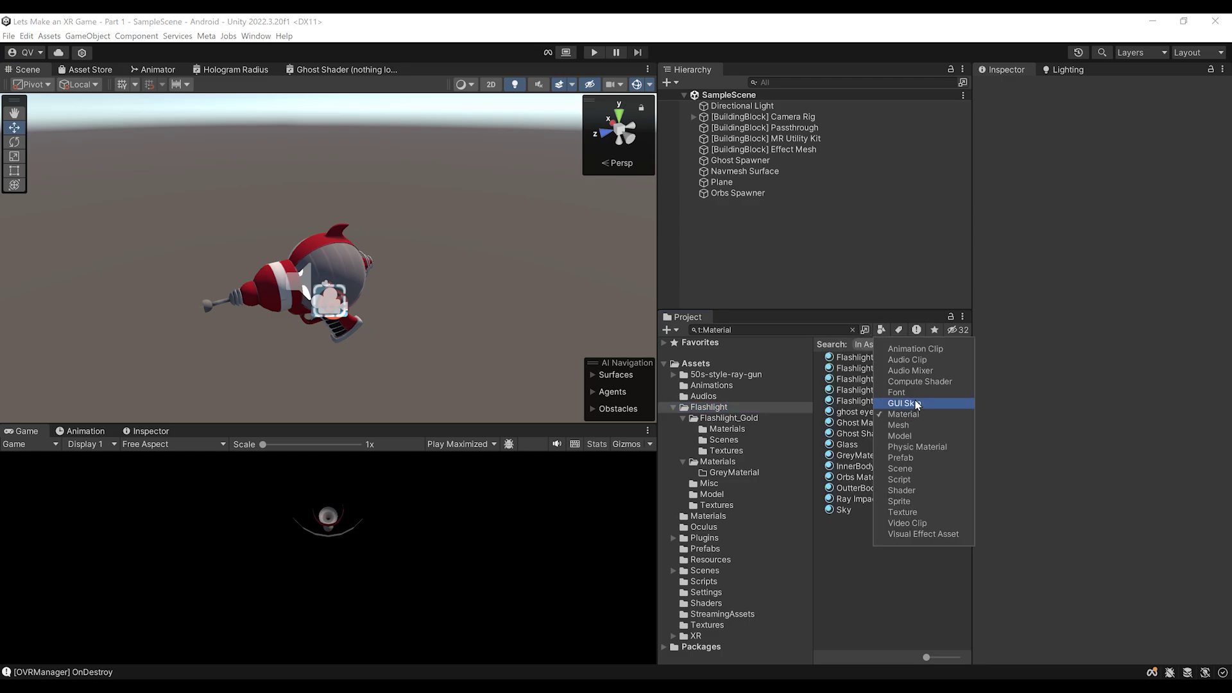
click(860, 589)
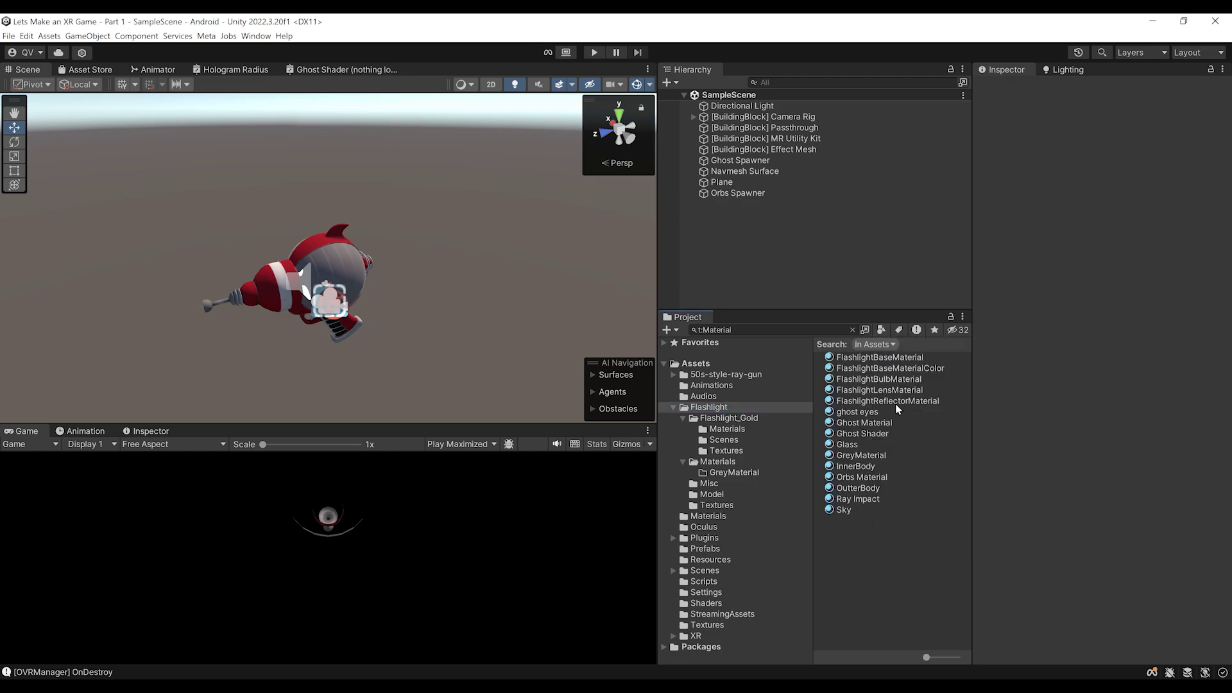
click(876, 345)
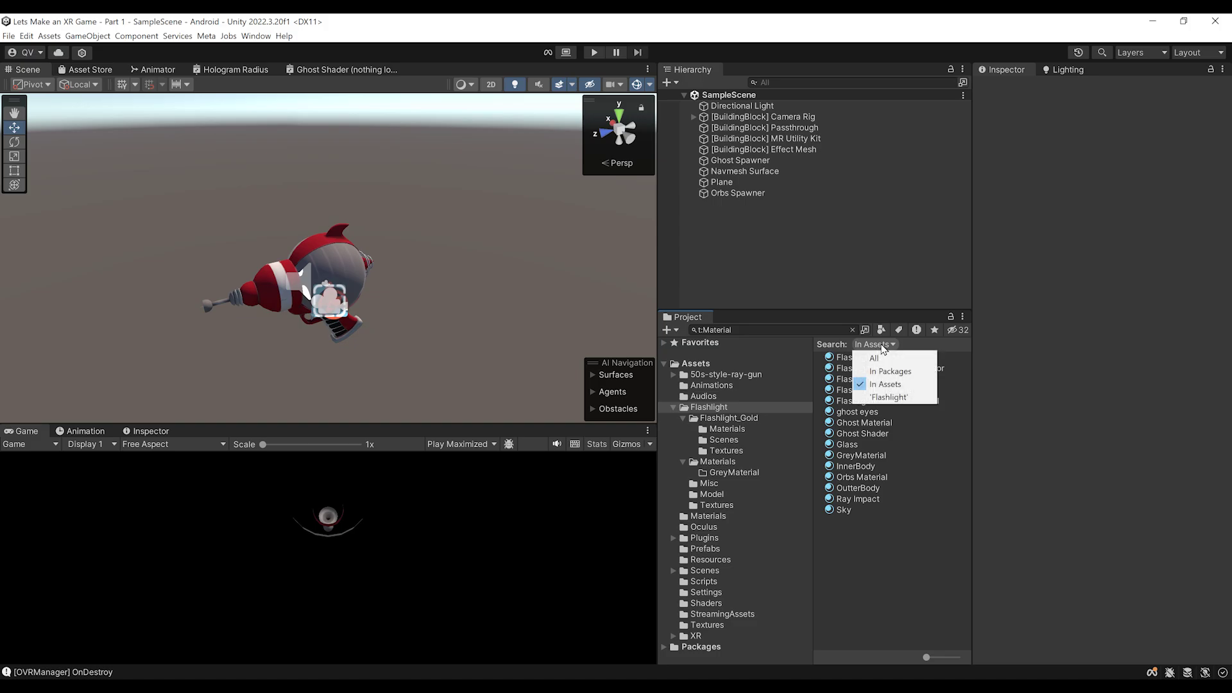
click(891, 397)
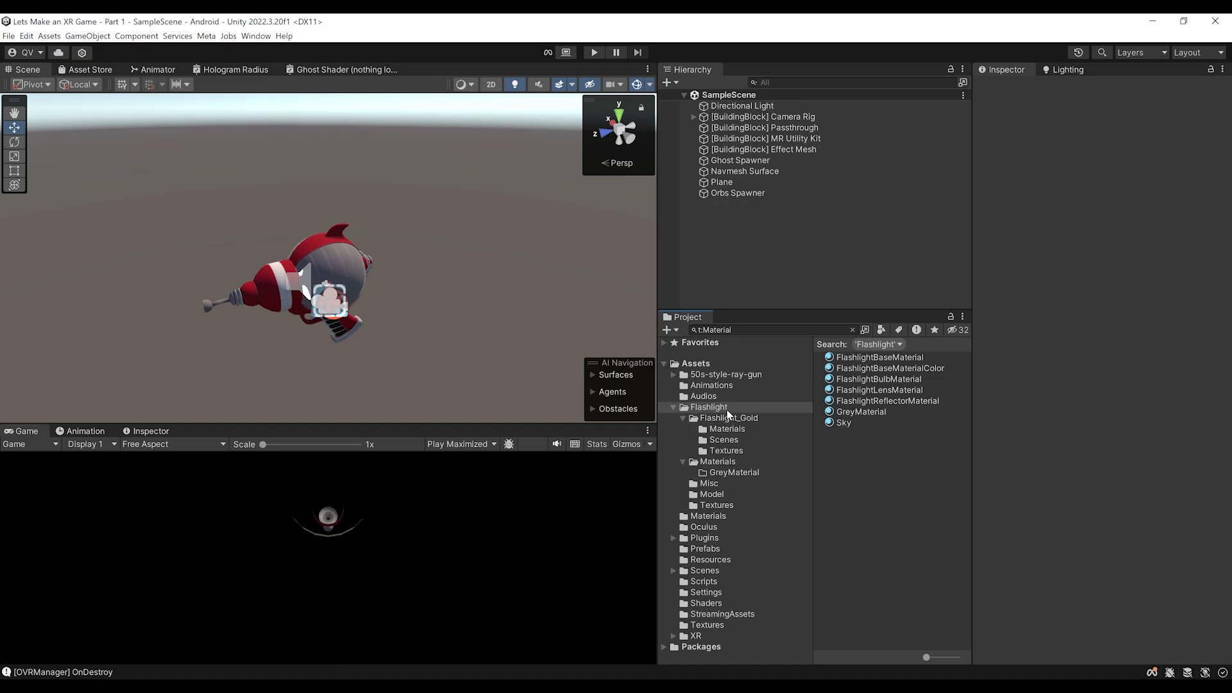
click(858, 363)
shift+click(851, 423)
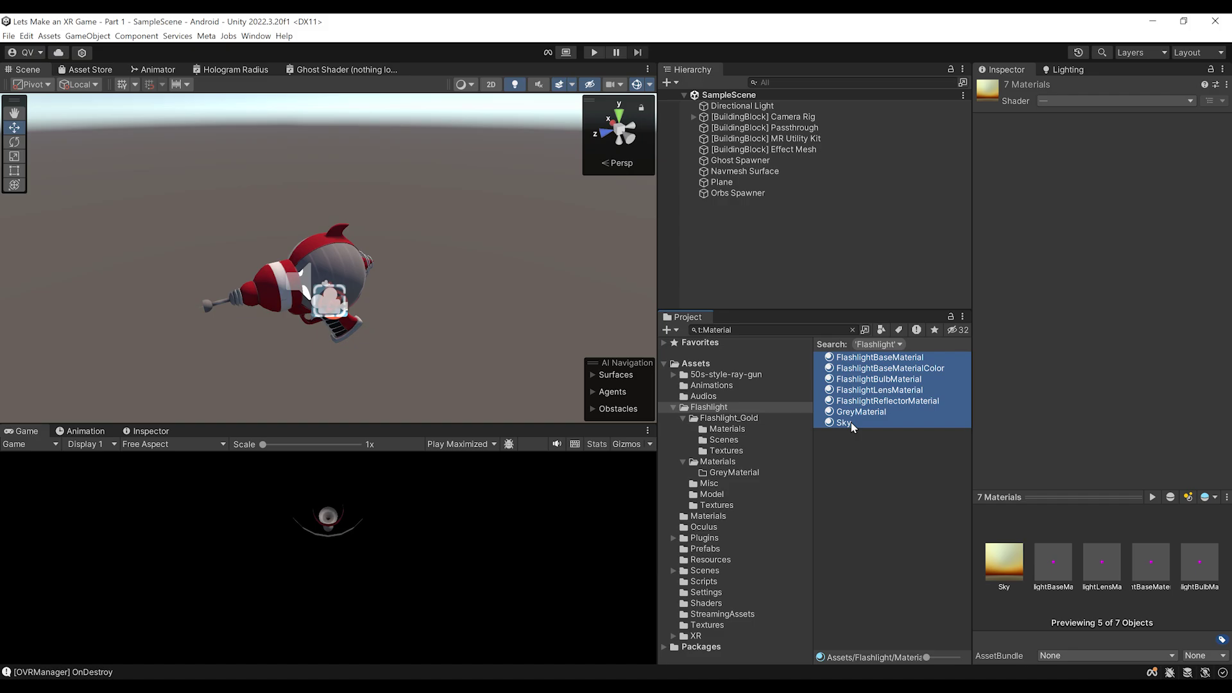
Convert the seven selected built-in materials to URP and confirm the overwrite
click(28, 36)
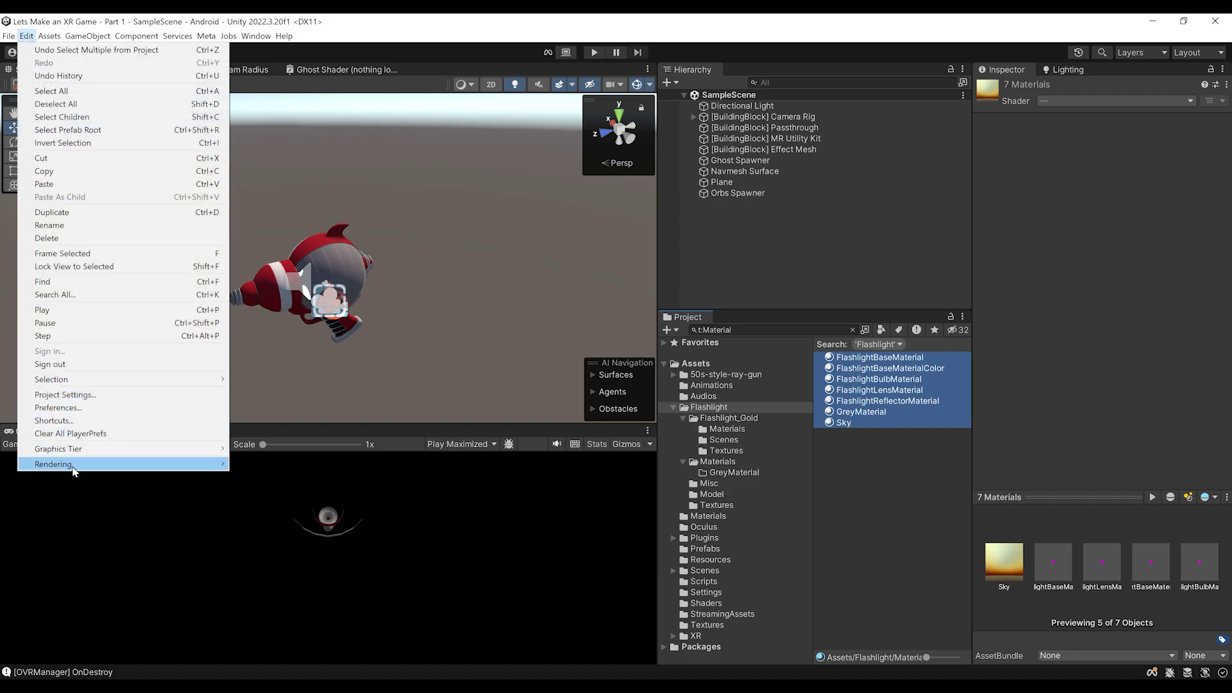
mouse_move(96, 468)
mouse_move(303, 469)
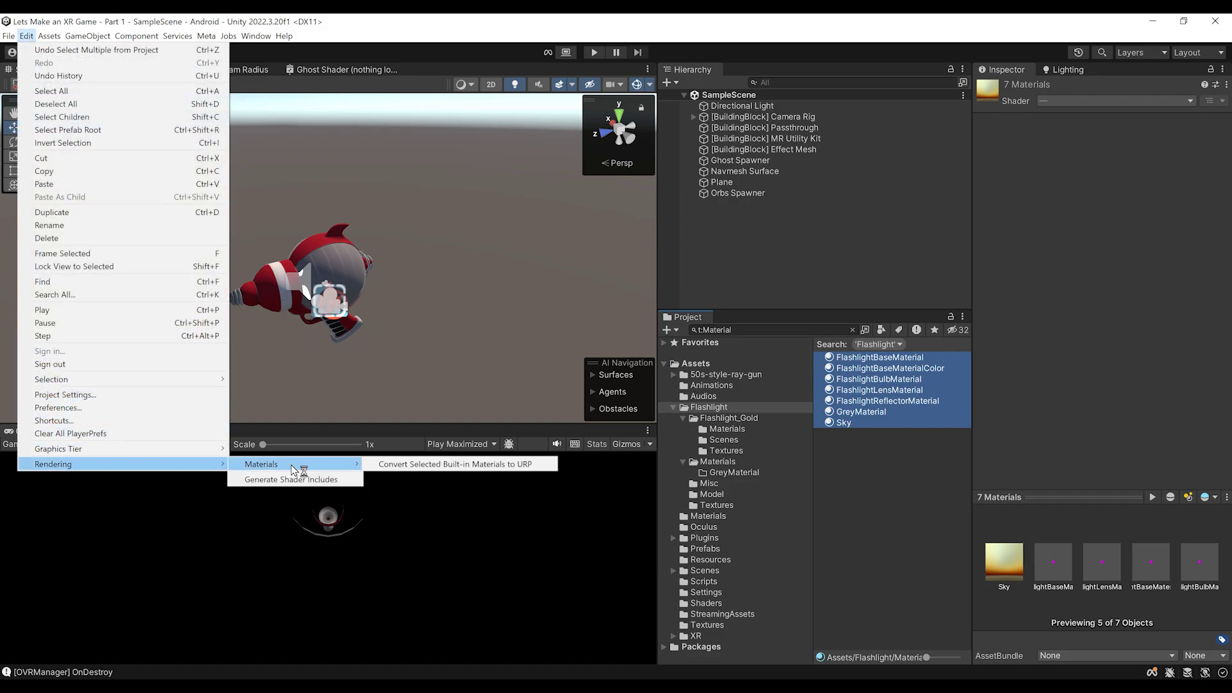
click(448, 472)
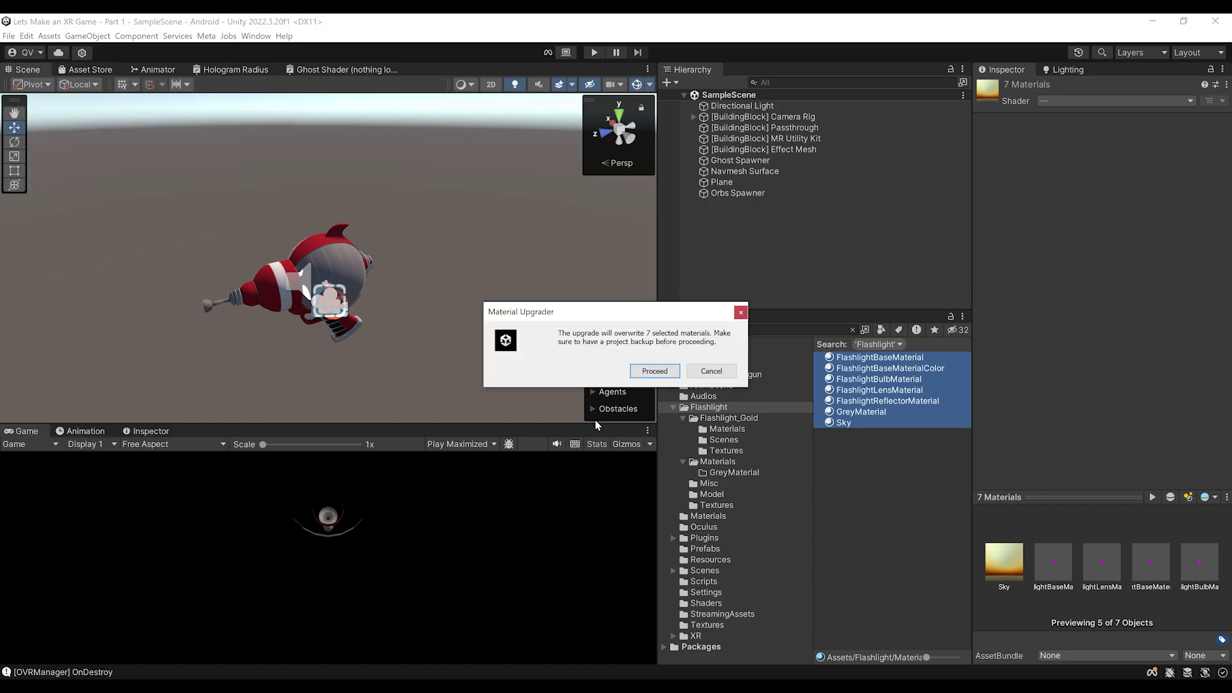
click(655, 372)
Review each material's new shader, noting the Sky material was not upgraded
click(860, 425)
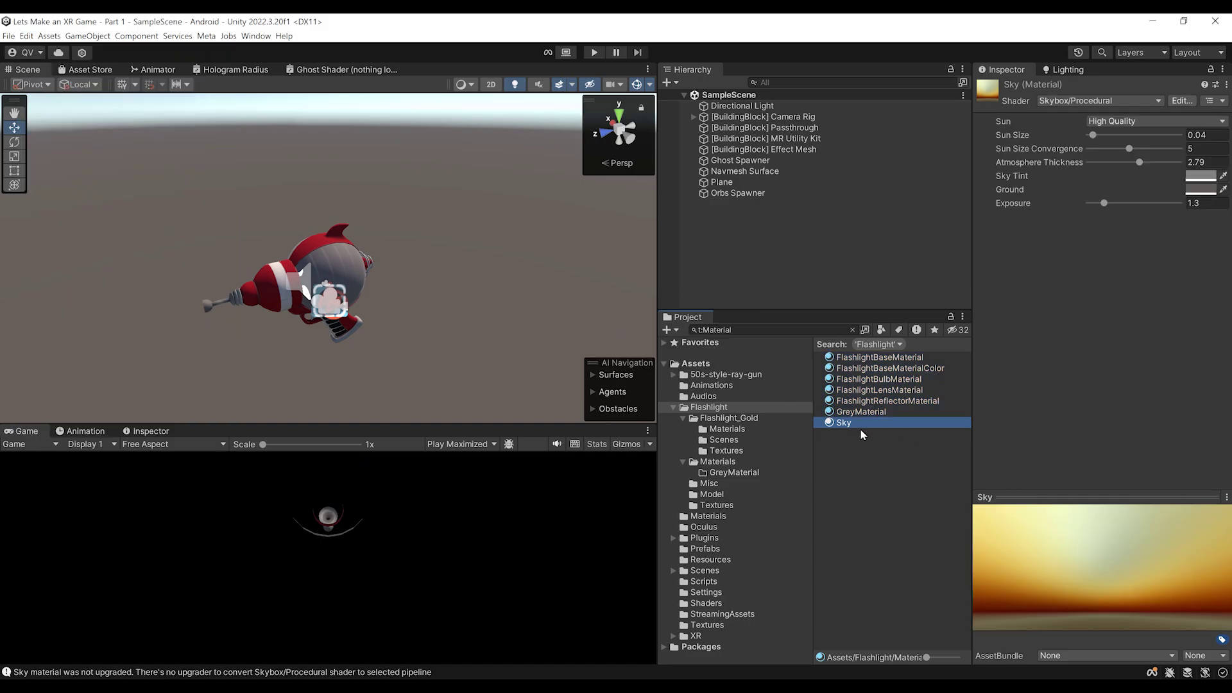
key(Up)
key(Up)
key(Up)
key(Up)
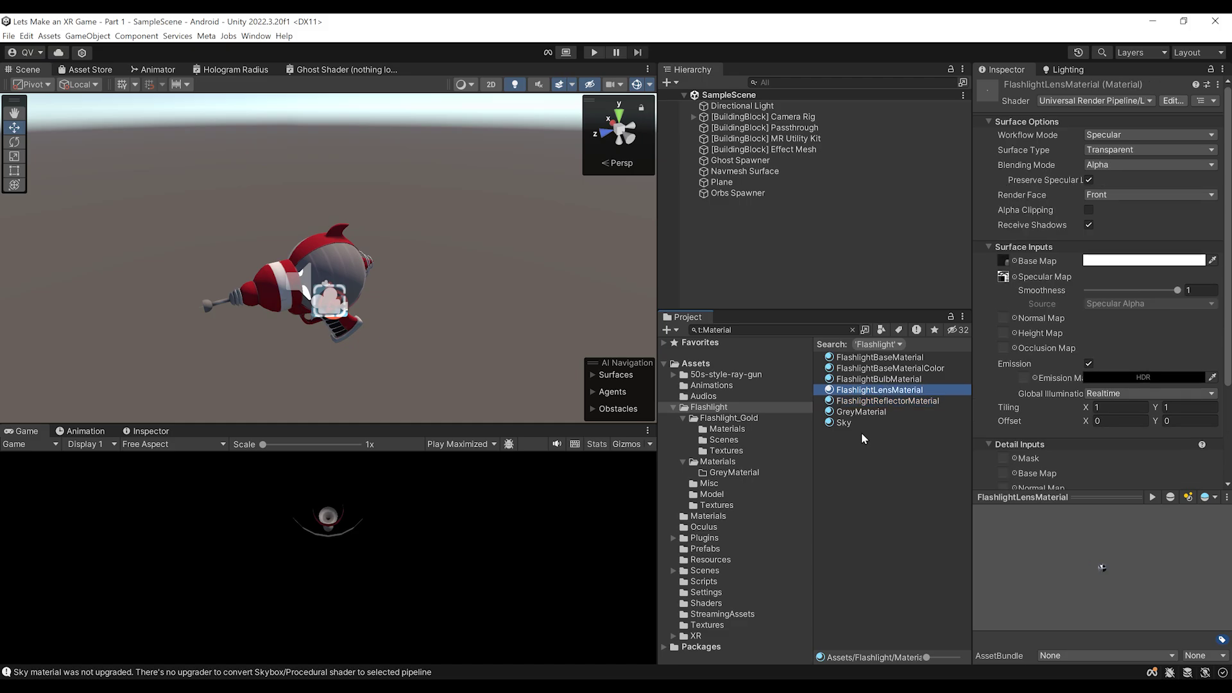
key(Up)
key(Up)
key(Down)
key(Down)
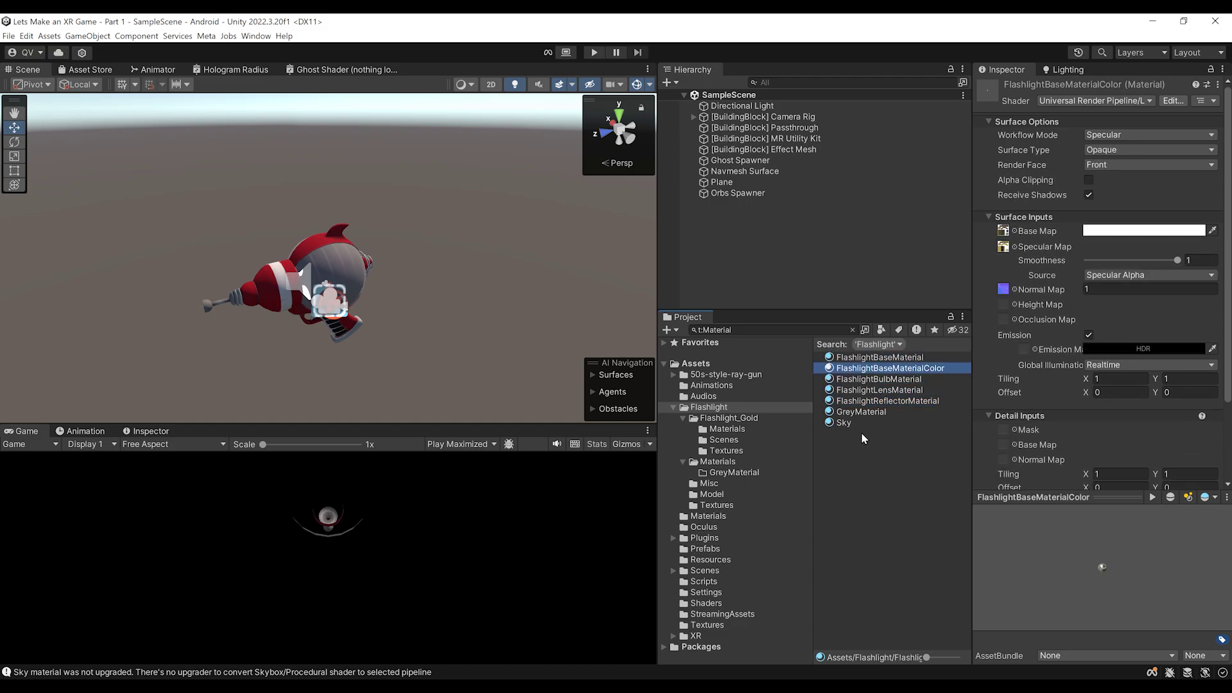
key(Up)
Add the Flashlight prefab from Flashlight_Gold to the SampleScene and frame it
click(853, 330)
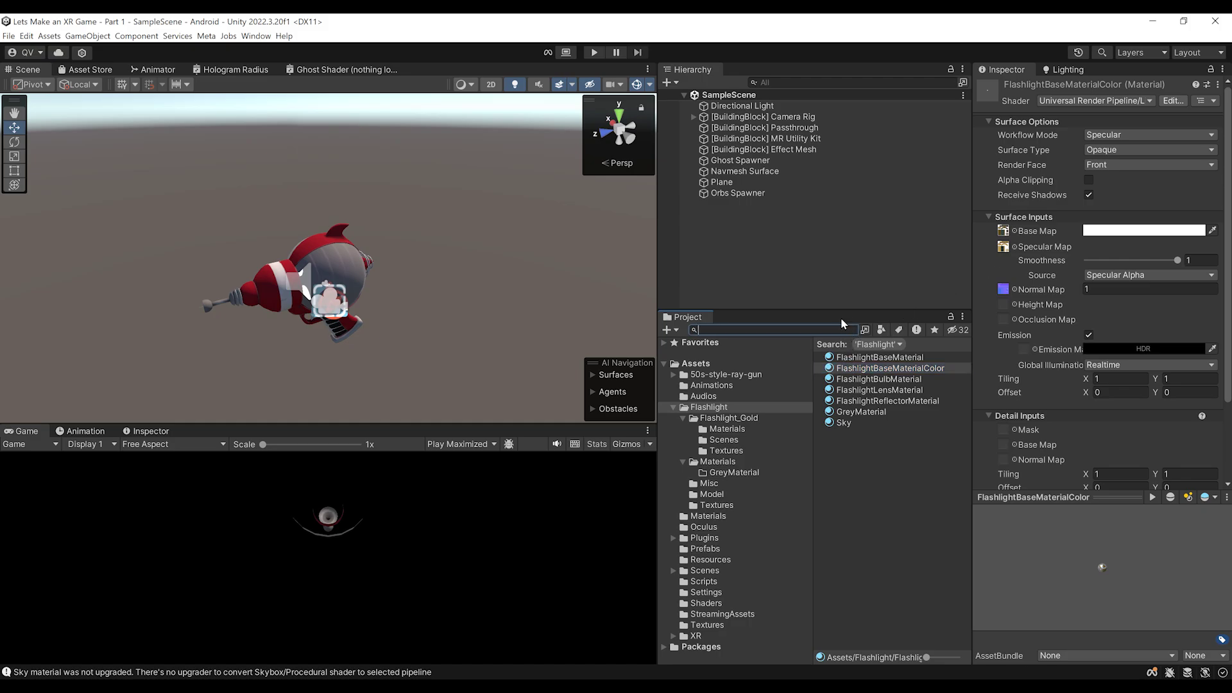
click(729, 418)
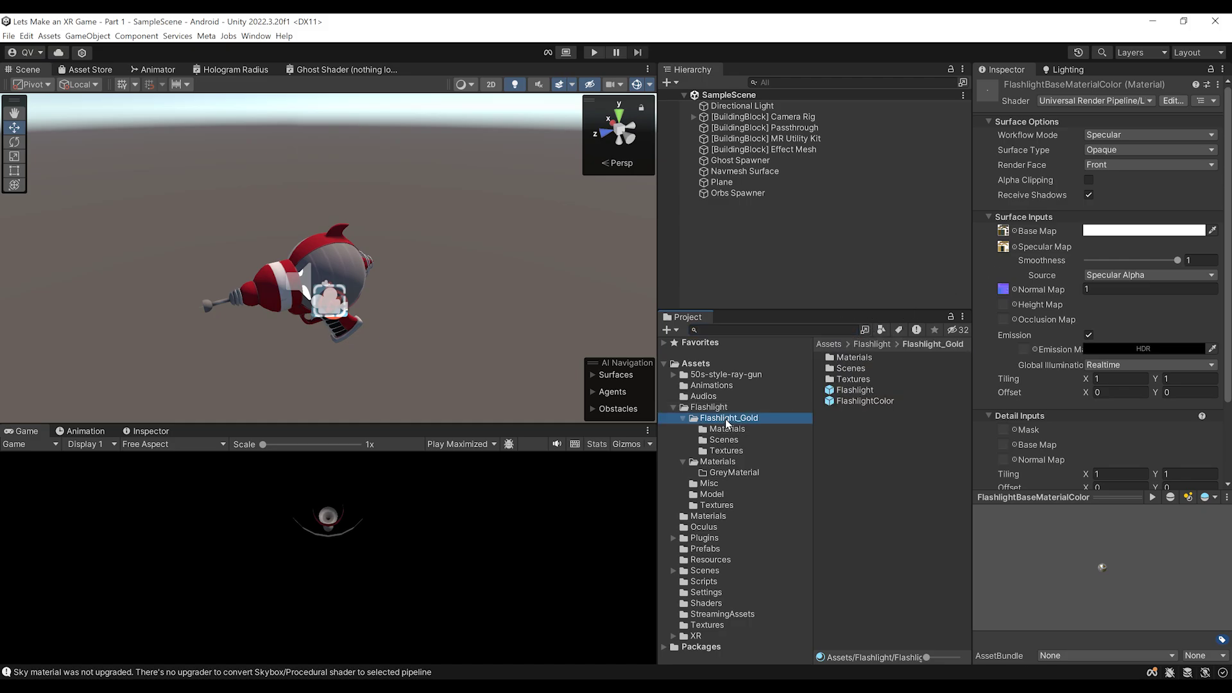
click(852, 391)
drag(851, 388, 770, 277)
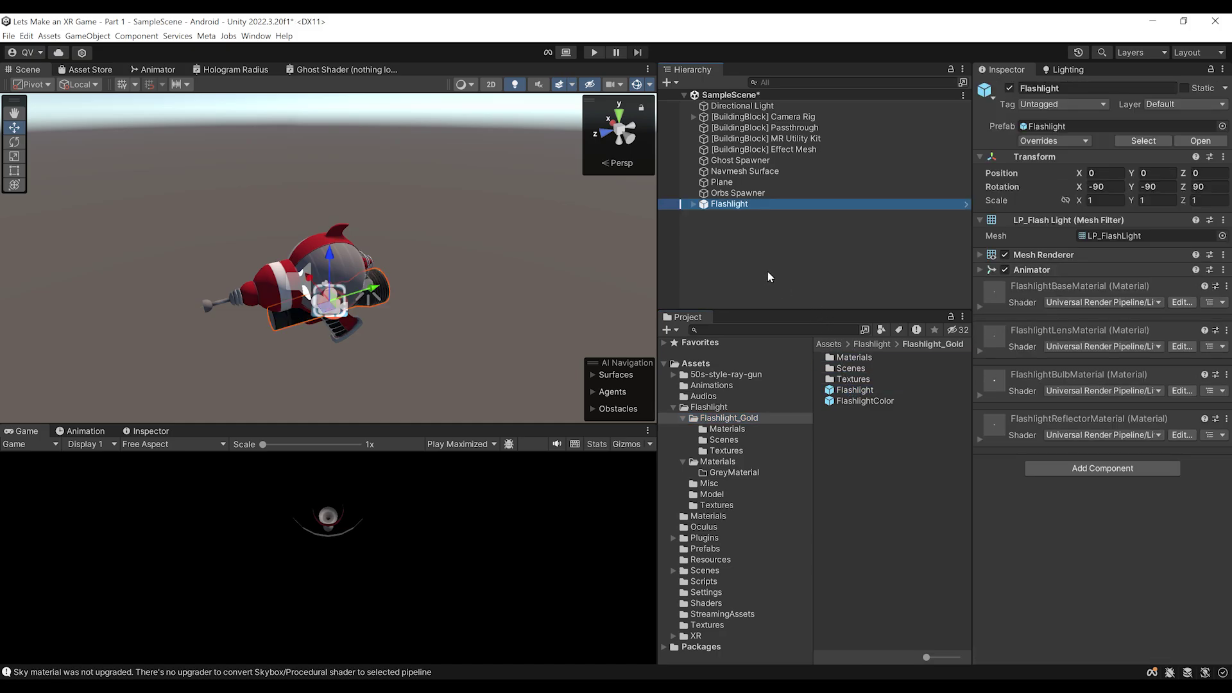
key(f)
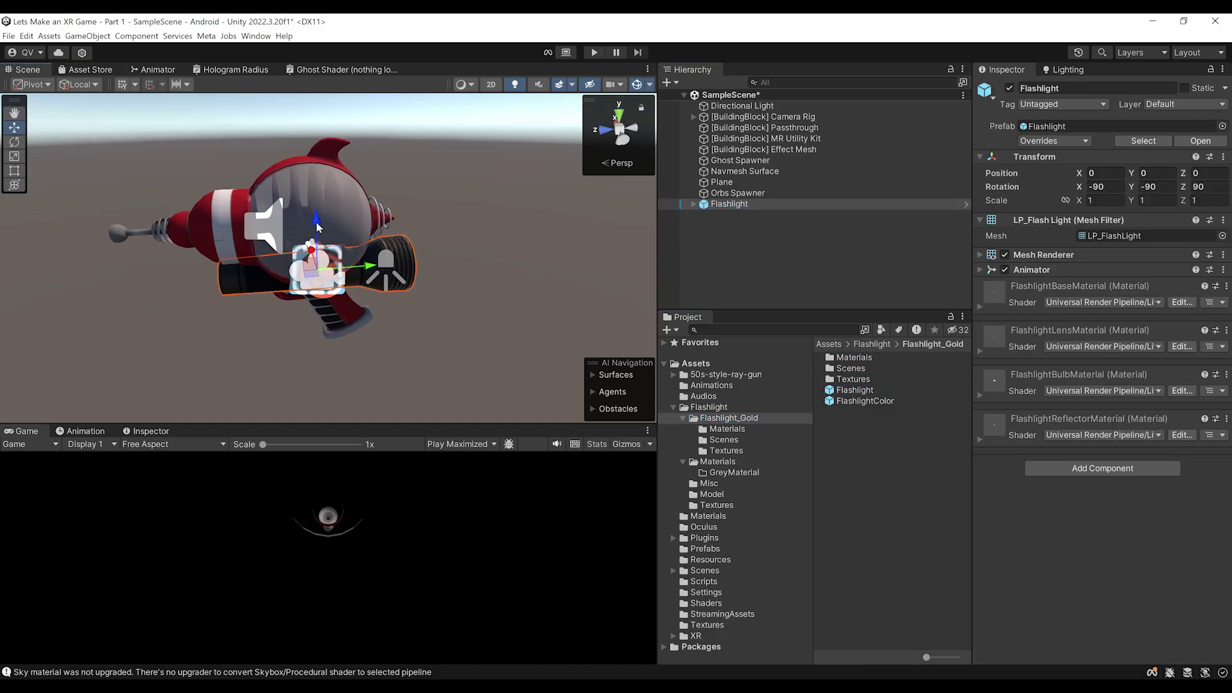
alt+drag(486, 266, 410, 273)
Inspect the Flashlight's WhiteLight spot light child (intensity 2.1, range 10) and its cone
click(693, 206)
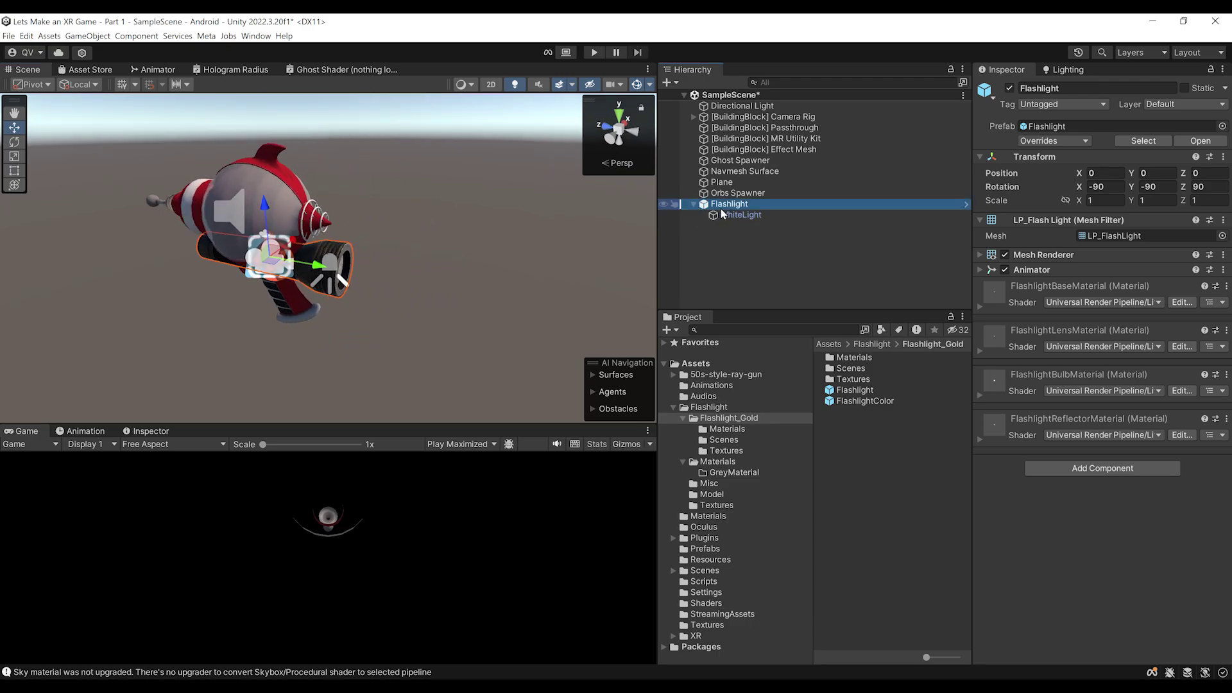
click(738, 216)
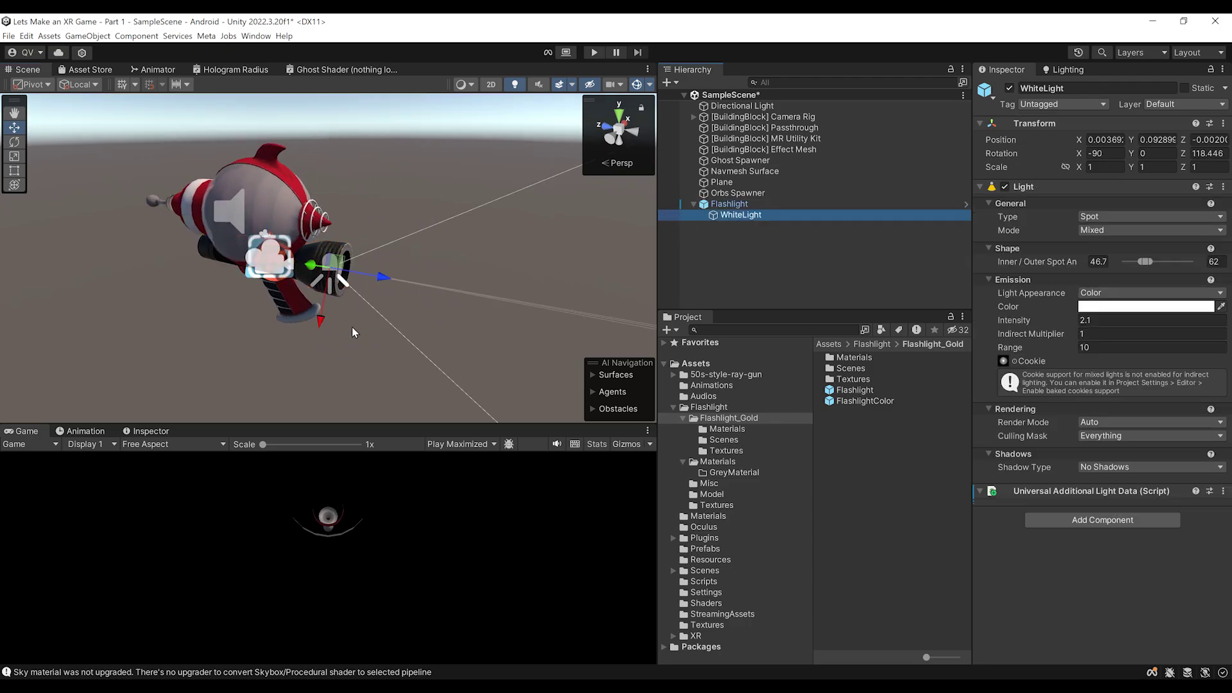
alt+drag(353, 330, 328, 346)
alt+drag(449, 392, 504, 384)
alt+drag(861, 311, 596, 335)
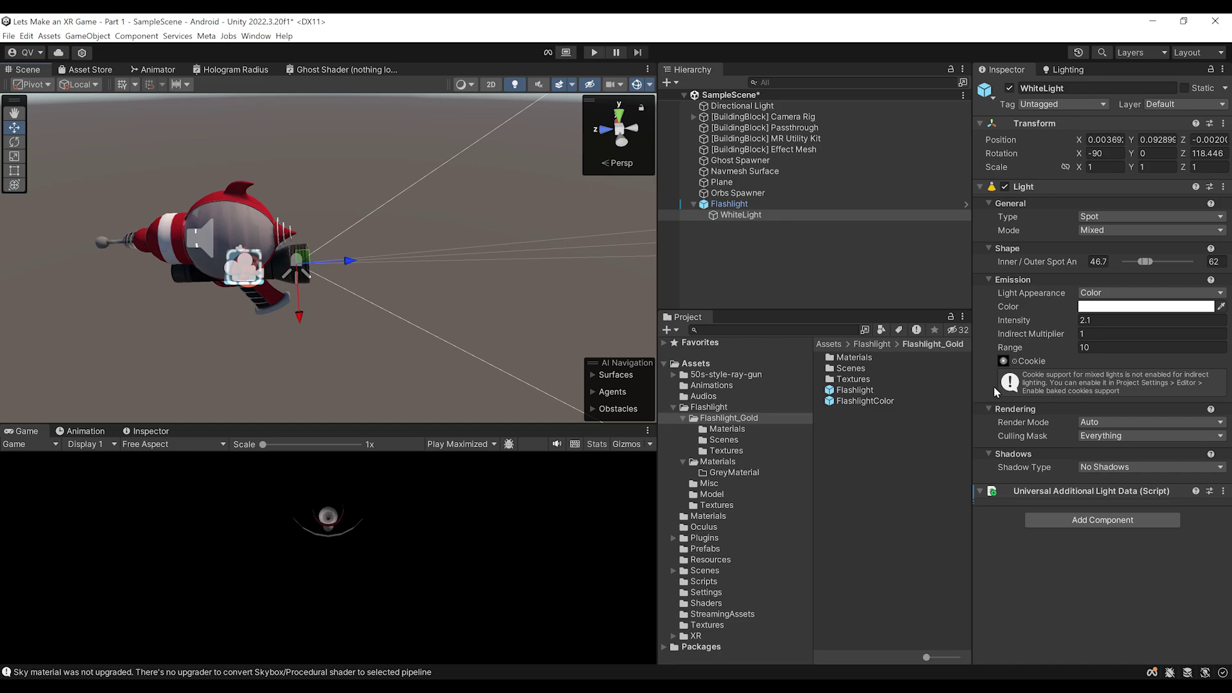
Locate and preview the light's Flashlight_Cookie texture
click(717, 506)
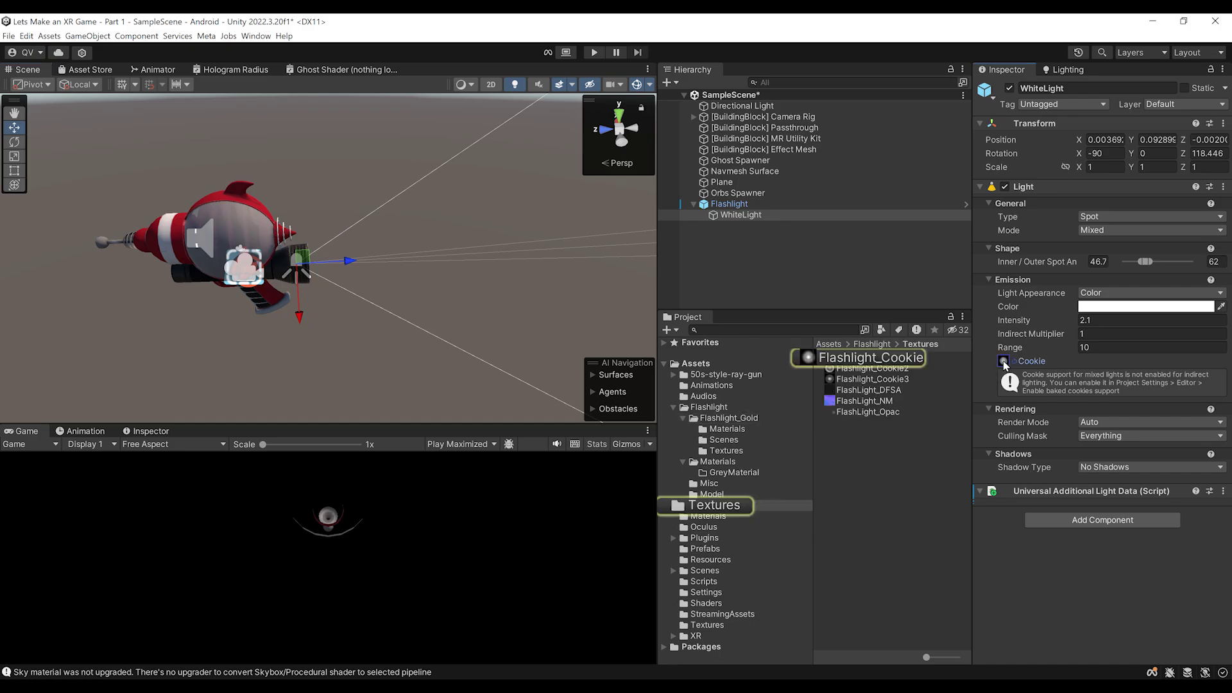
click(886, 357)
drag(1101, 498, 1102, 290)
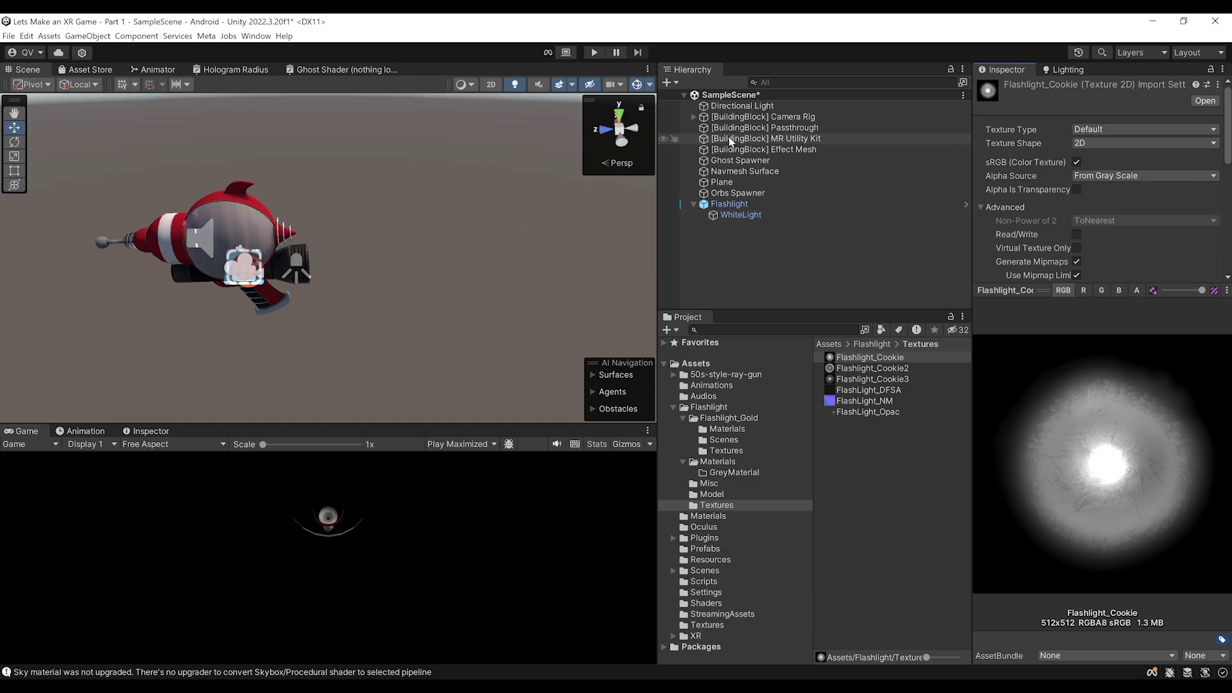
Parent the Flashlight under the Camera Rig's LeftHandAnchor
click(730, 204)
alt+drag(419, 314, 462, 308)
click(694, 117)
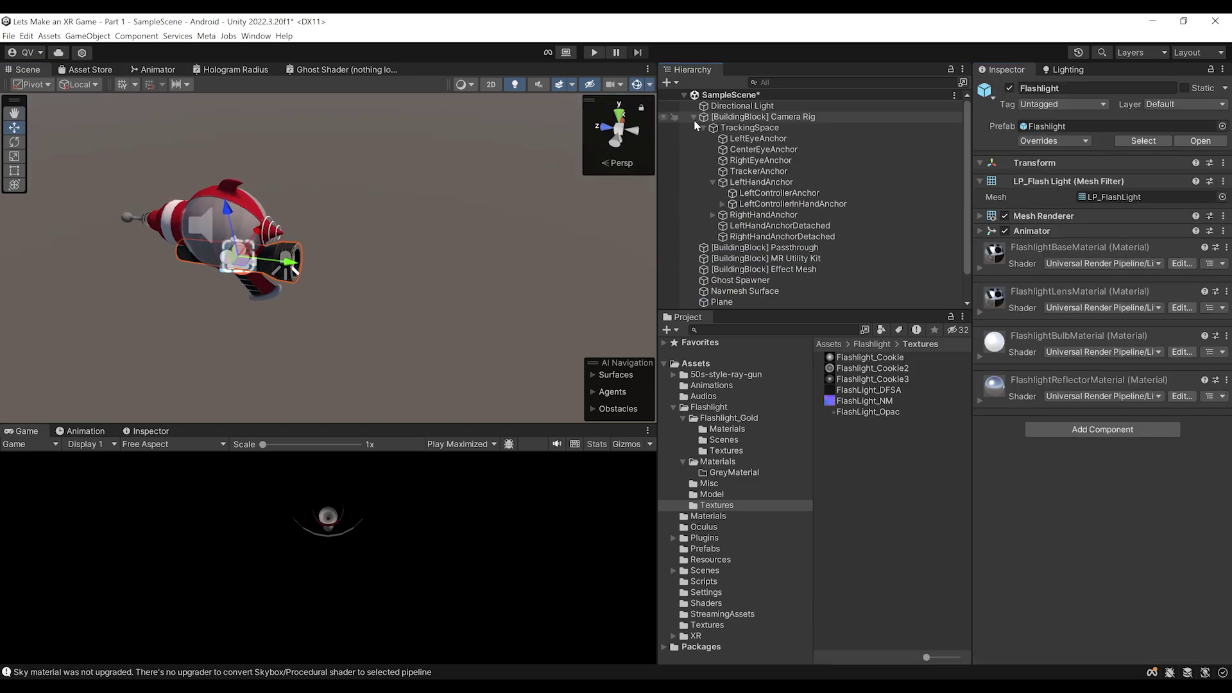
scroll(740, 236, down, 2)
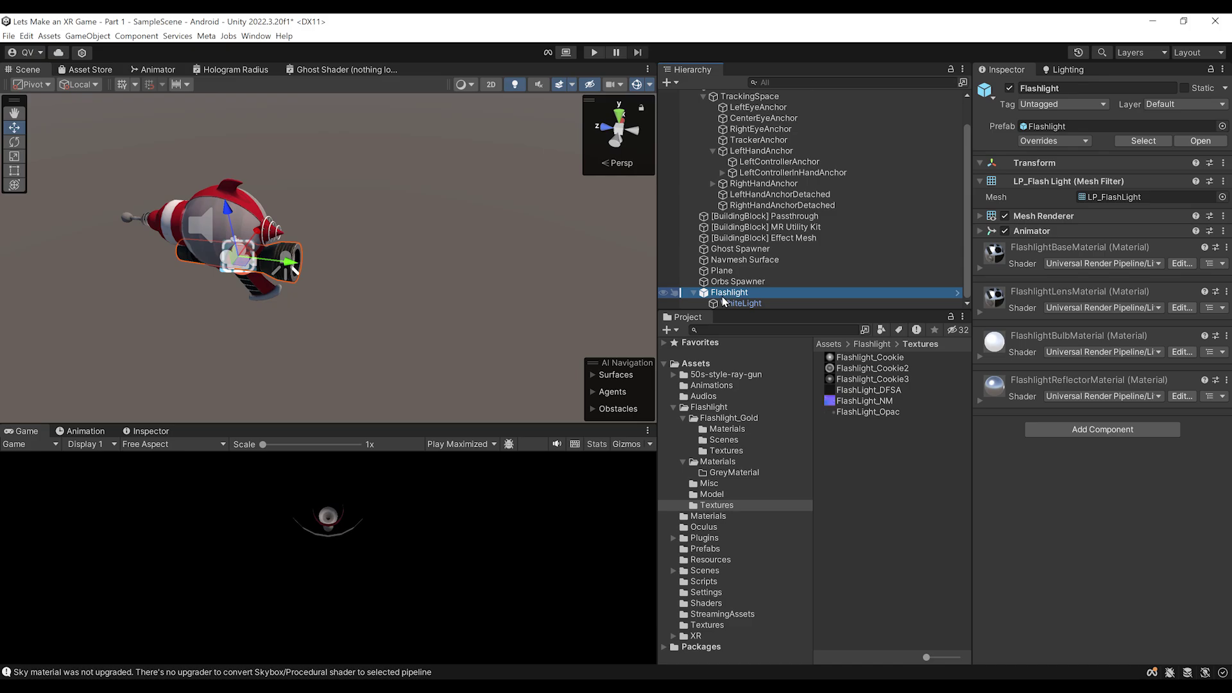
drag(722, 298, 755, 157)
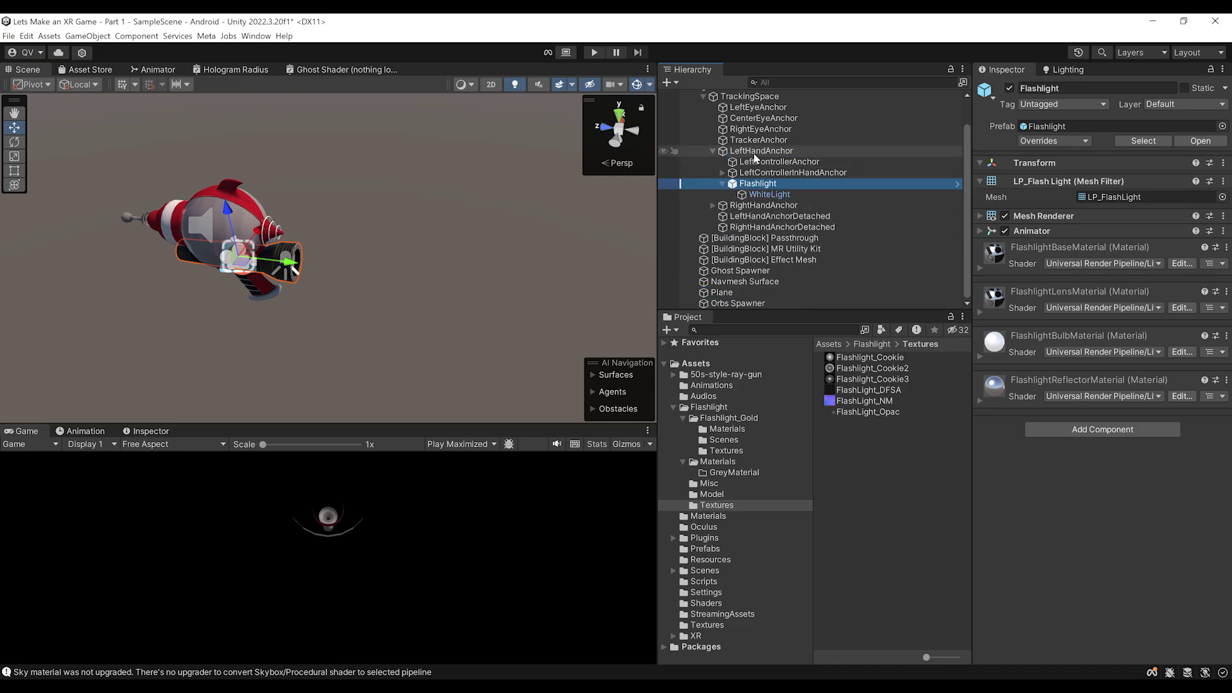
Rotate the hand-held Flashlight to -90, -180, 0
key(f)
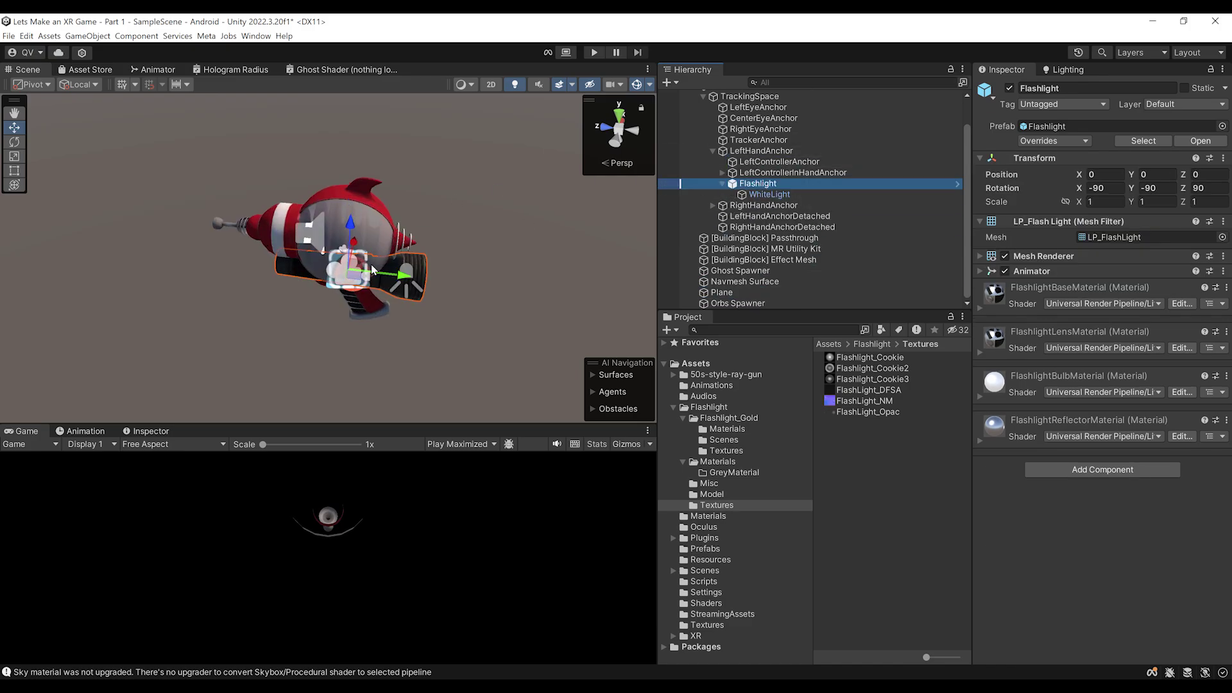
middle_drag(379, 286, 421, 269)
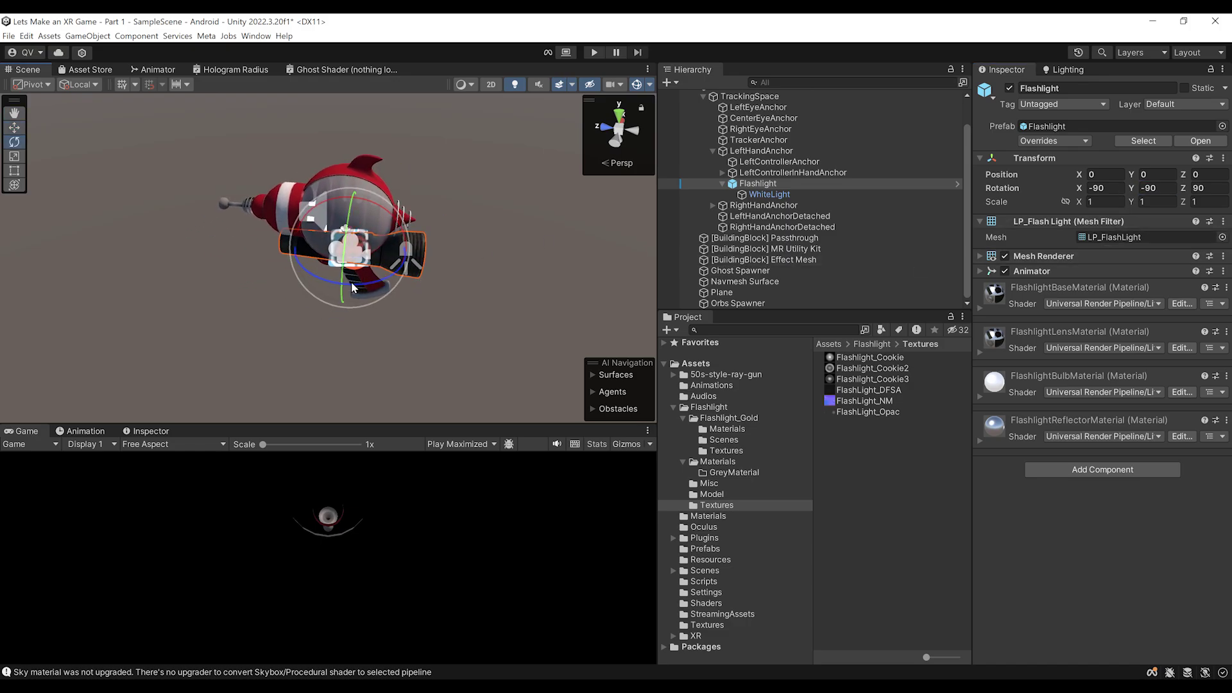
drag(351, 287, 722, 207)
click(1155, 188)
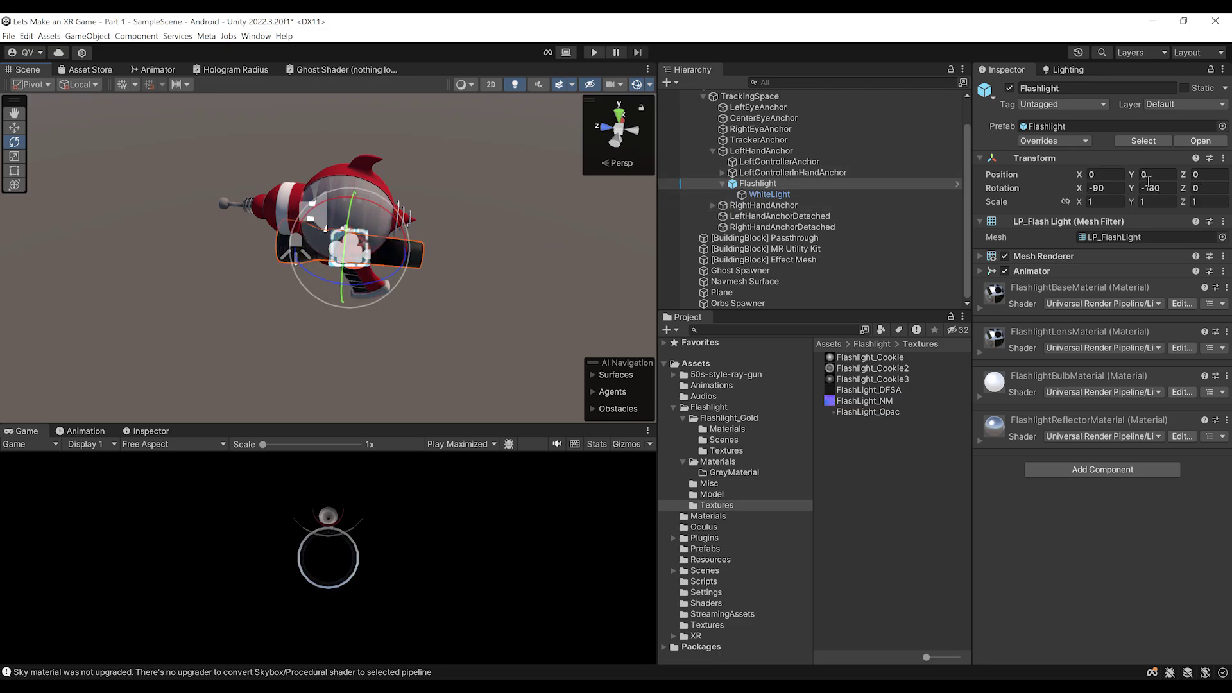
scroll(415, 229, up, 5)
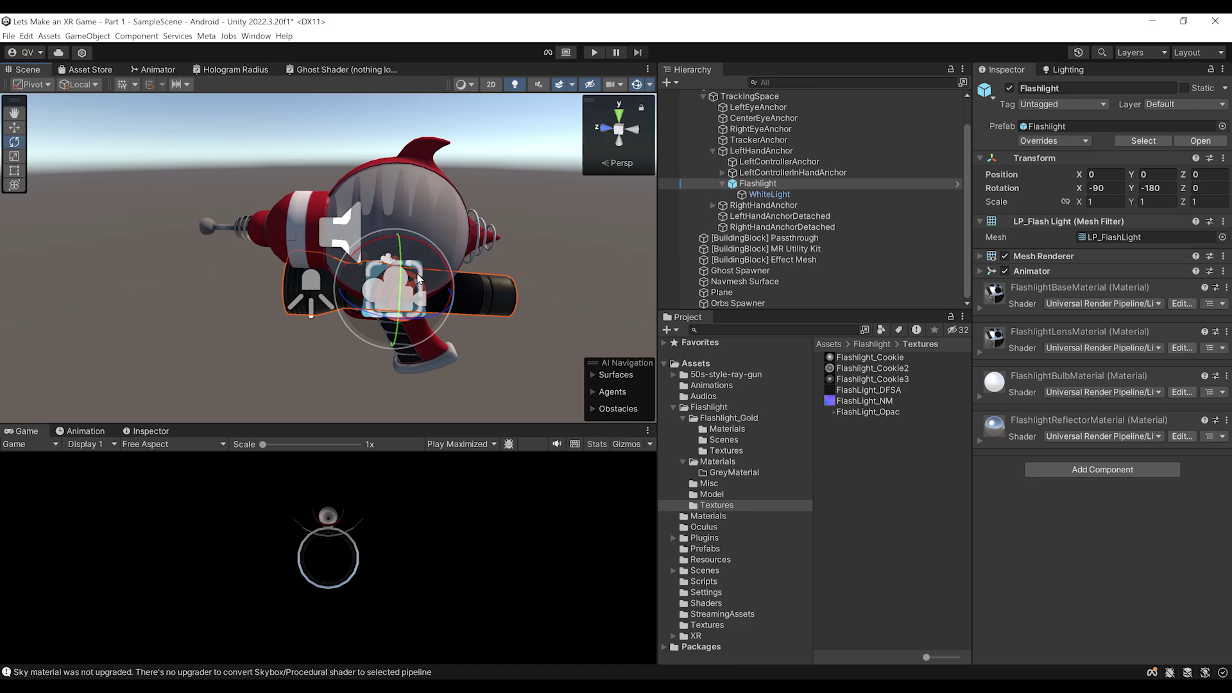
scroll(289, 260, down, 3)
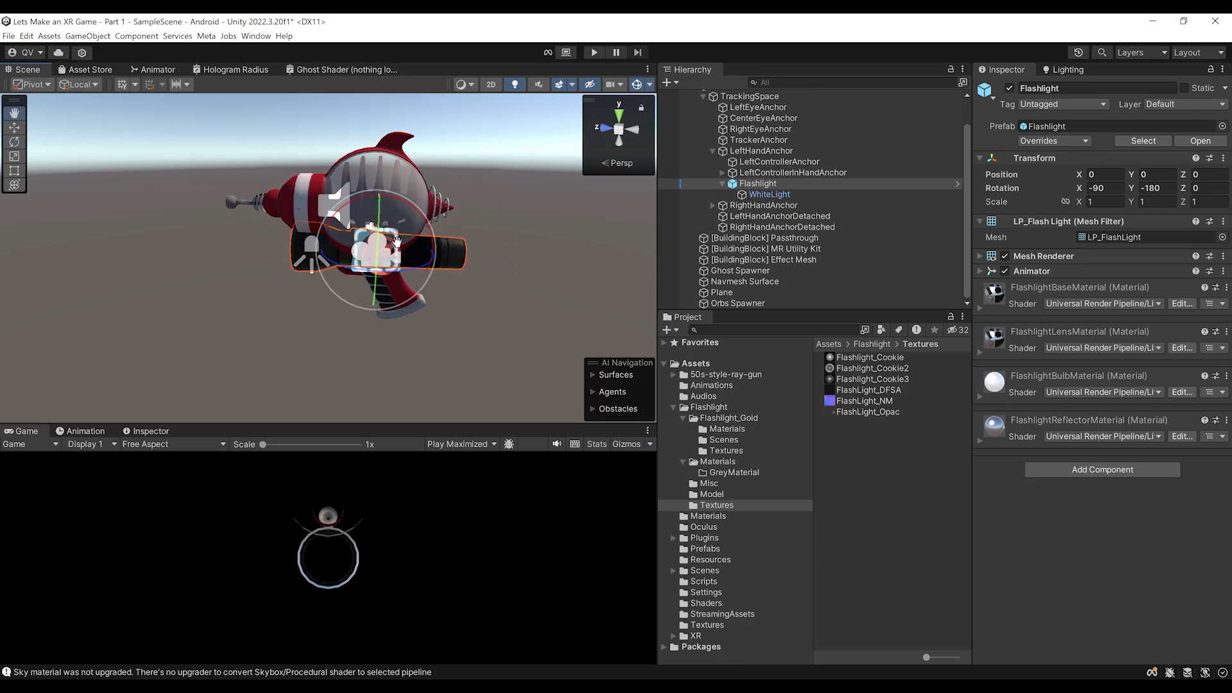
Move the Flashlight forward to Z 0.0658 inside the ray gun
key(w)
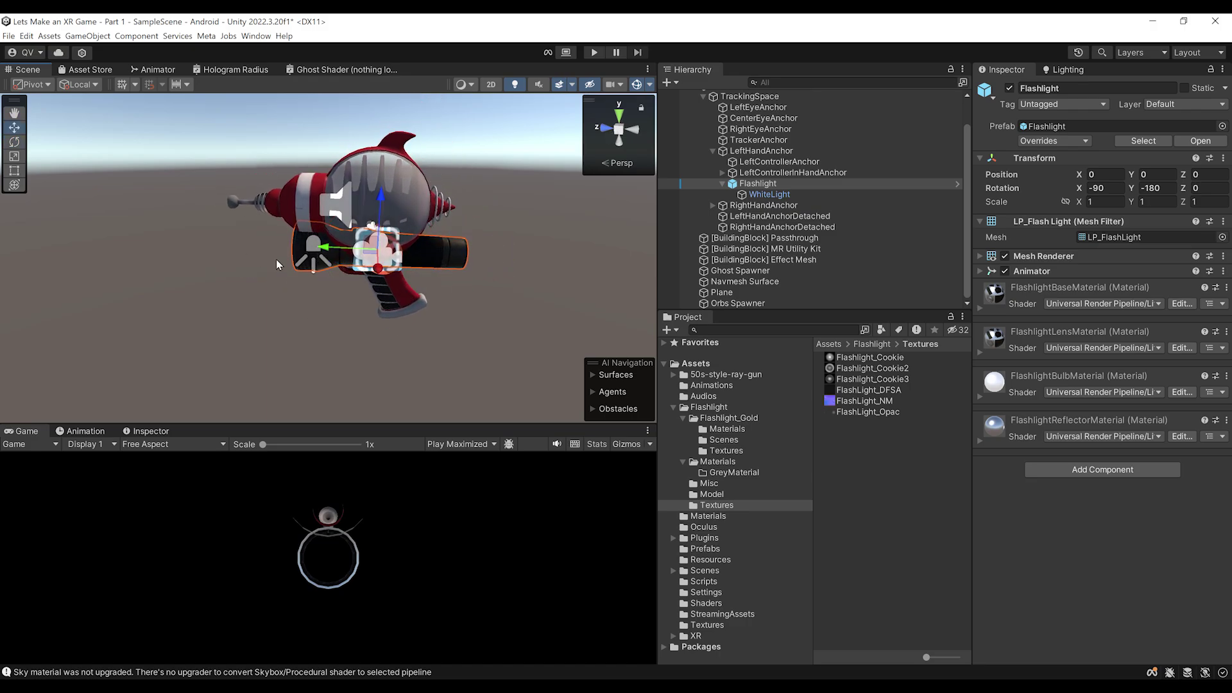
drag(329, 250, 285, 258)
scroll(378, 295, down, 3)
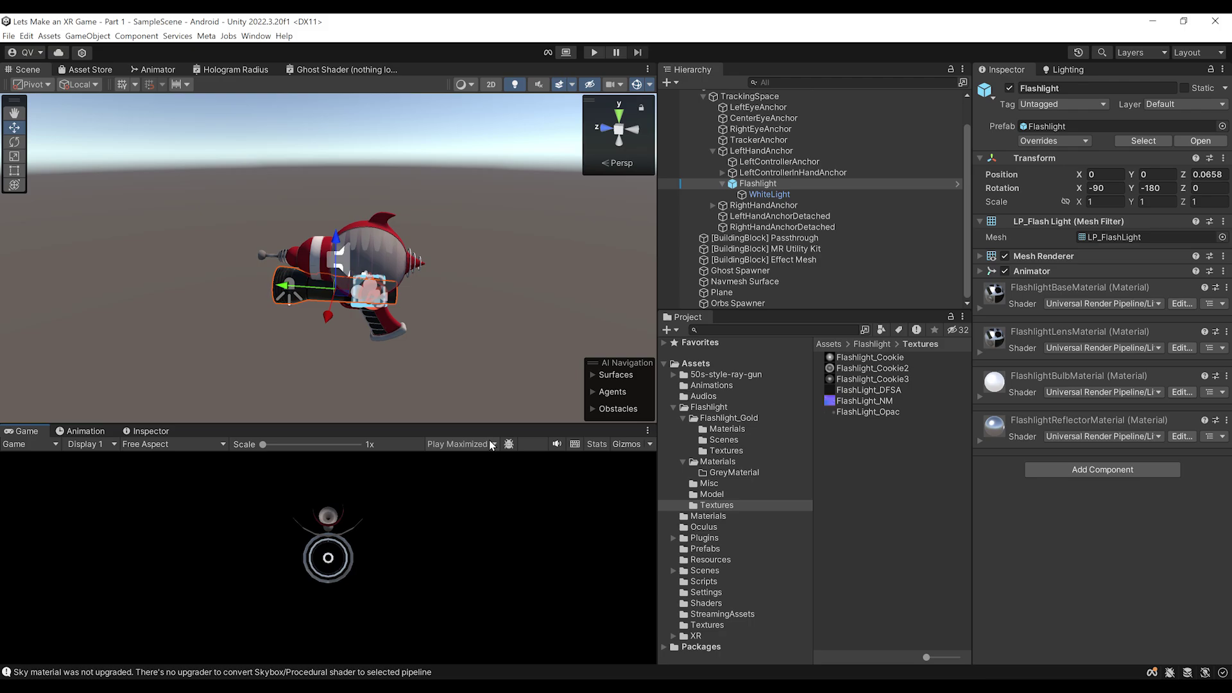
Run a quick play test of the scene, then zoom in on the ray gun
click(600, 50)
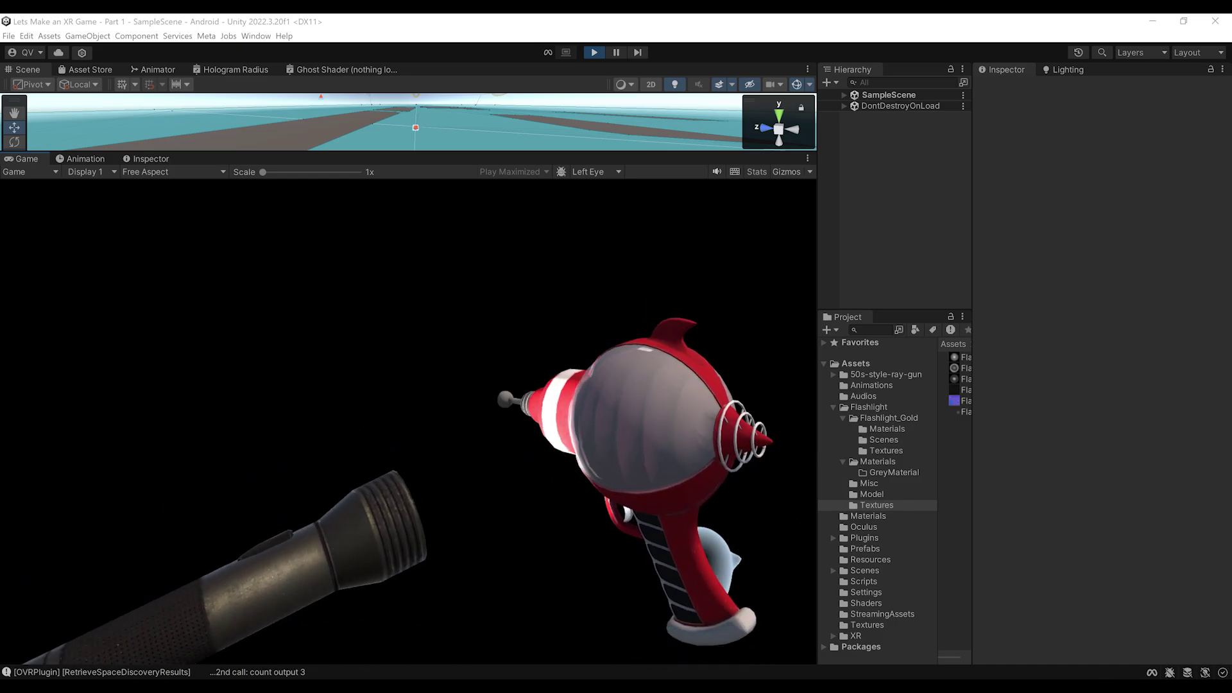
key(ctrl+p)
alt+drag(495, 287, 420, 299)
scroll(454, 281, up, 3)
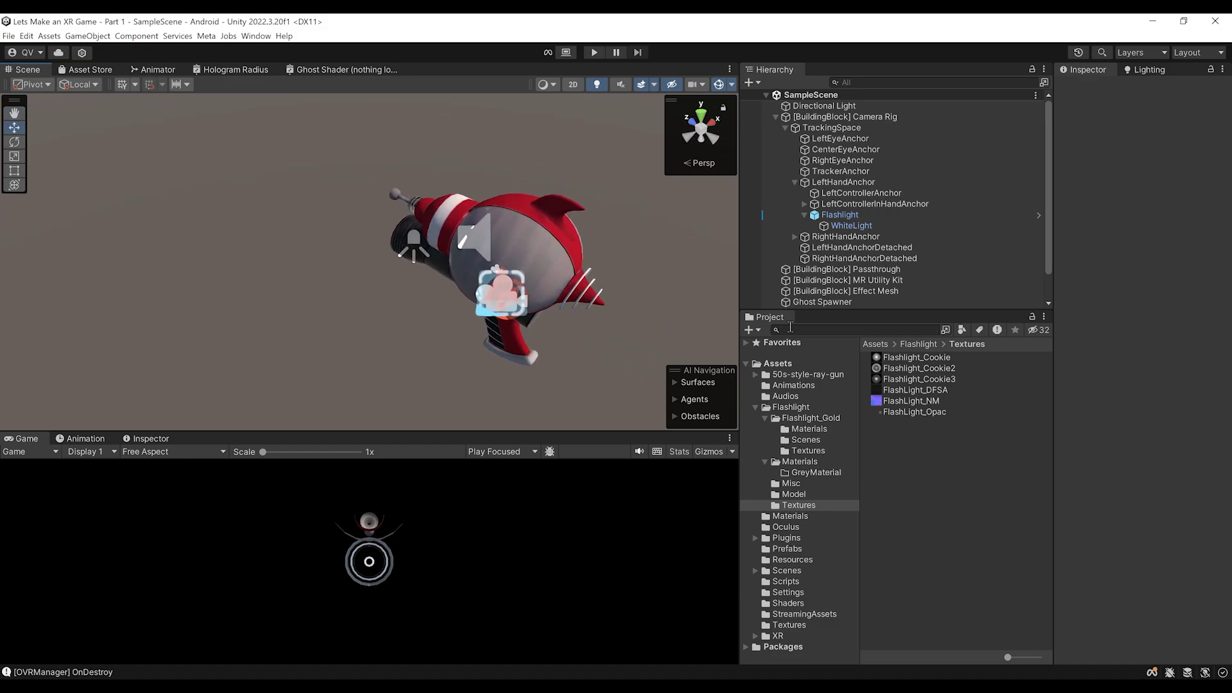
Enlarge the Hierarchy and Game view, check the headset casting page, and return to Unity
drag(831, 313, 831, 402)
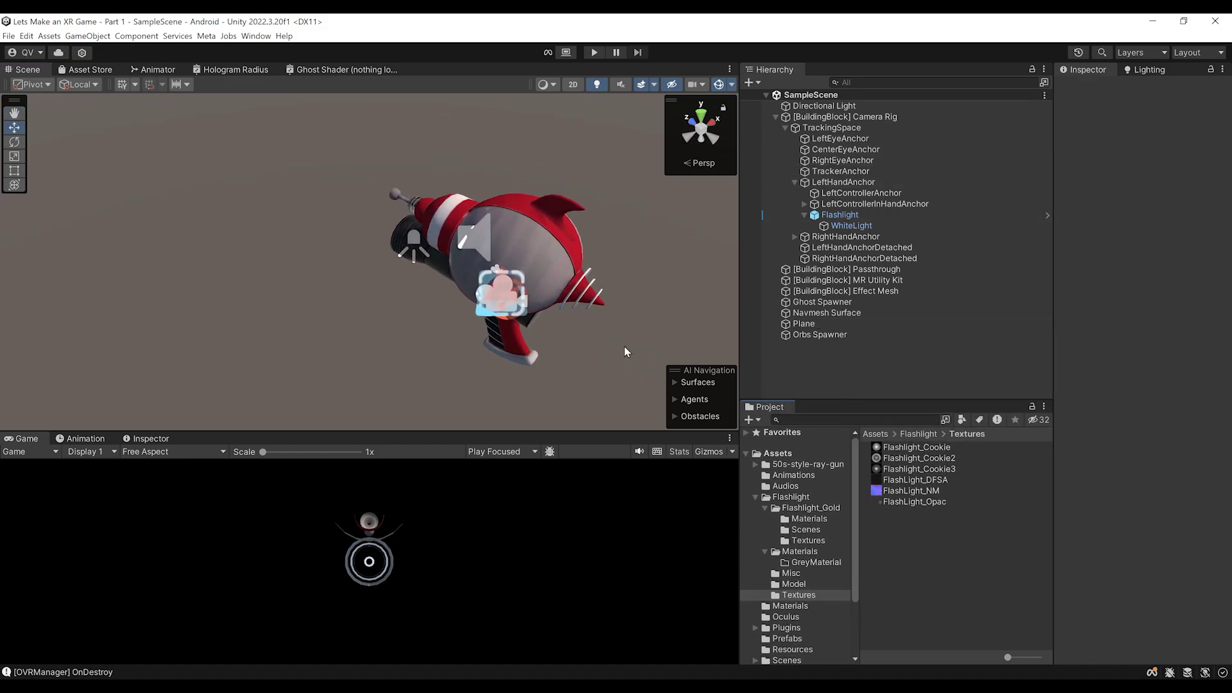
scroll(522, 335, down, 2)
scroll(523, 335, up, 3)
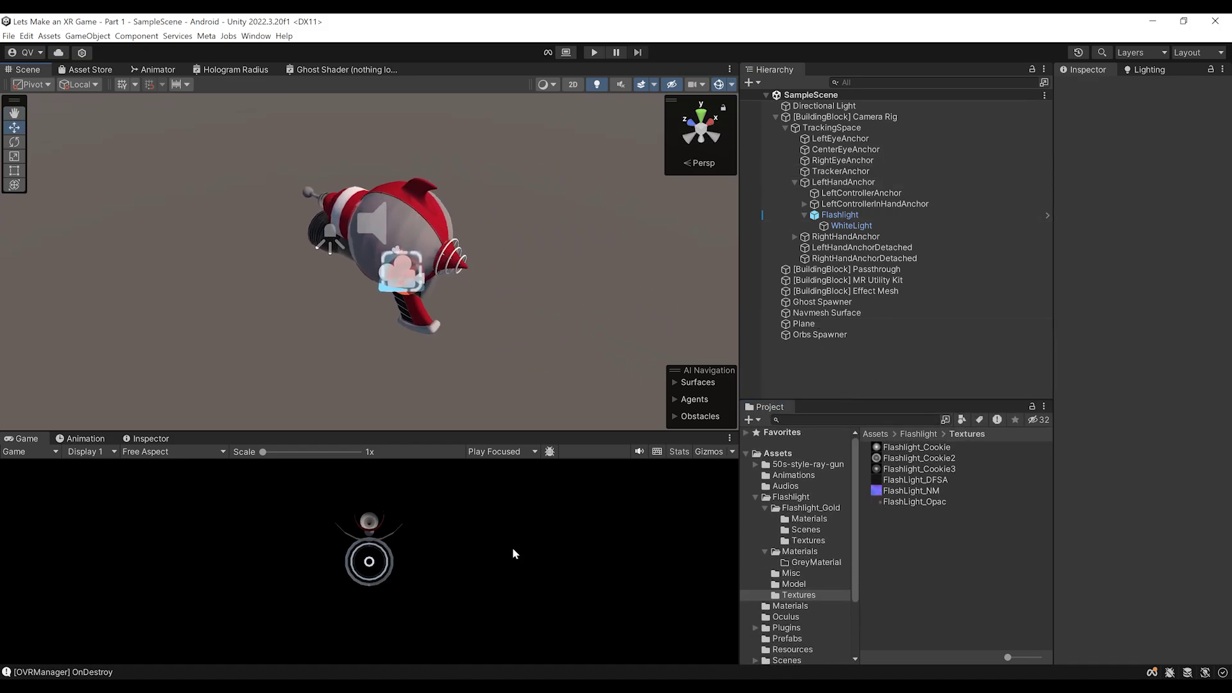
drag(387, 429, 393, 364)
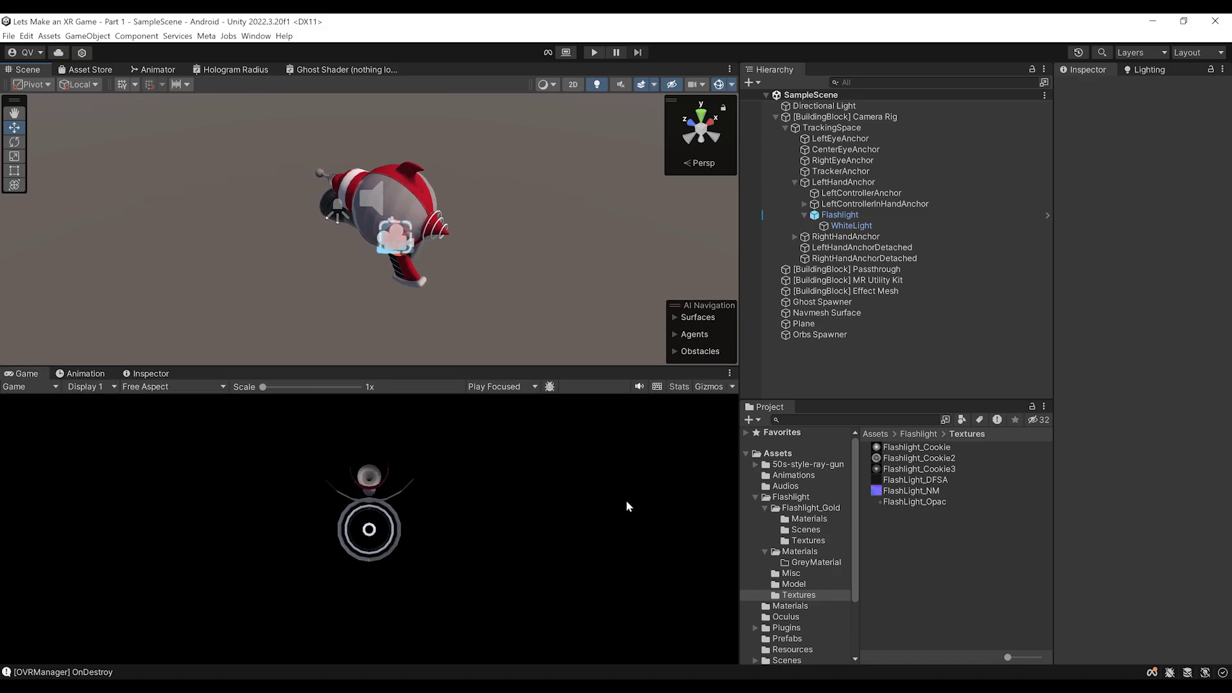
key(alt+Tab)
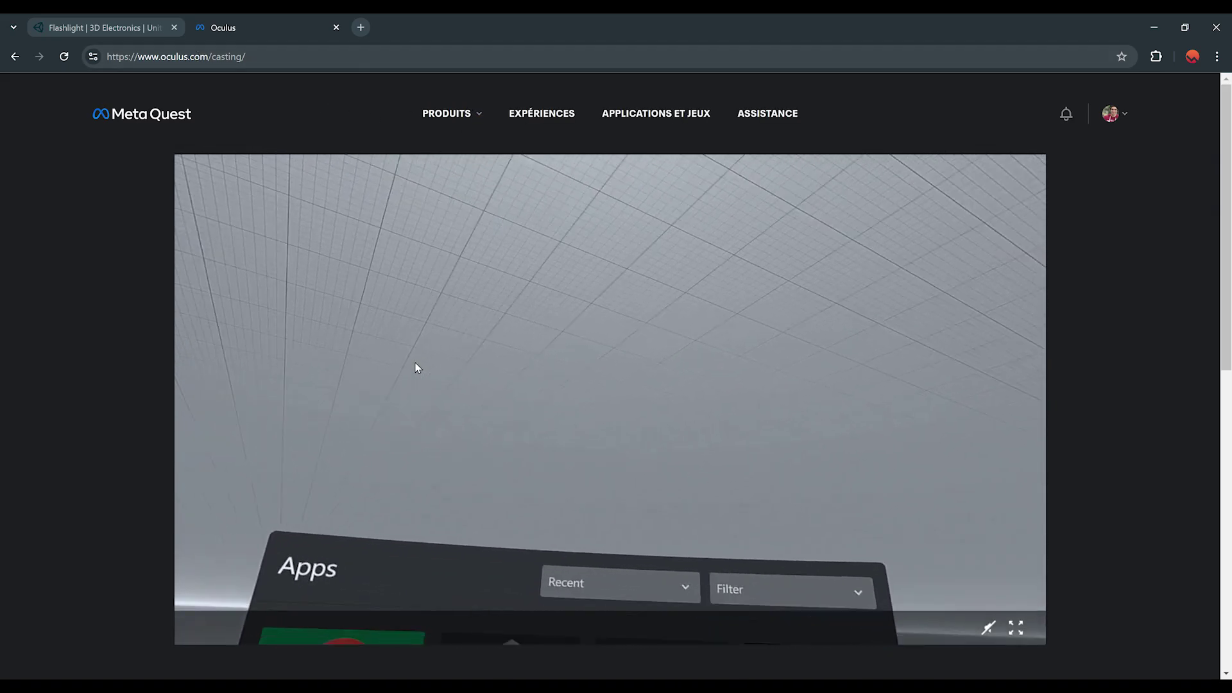
key(alt+Tab)
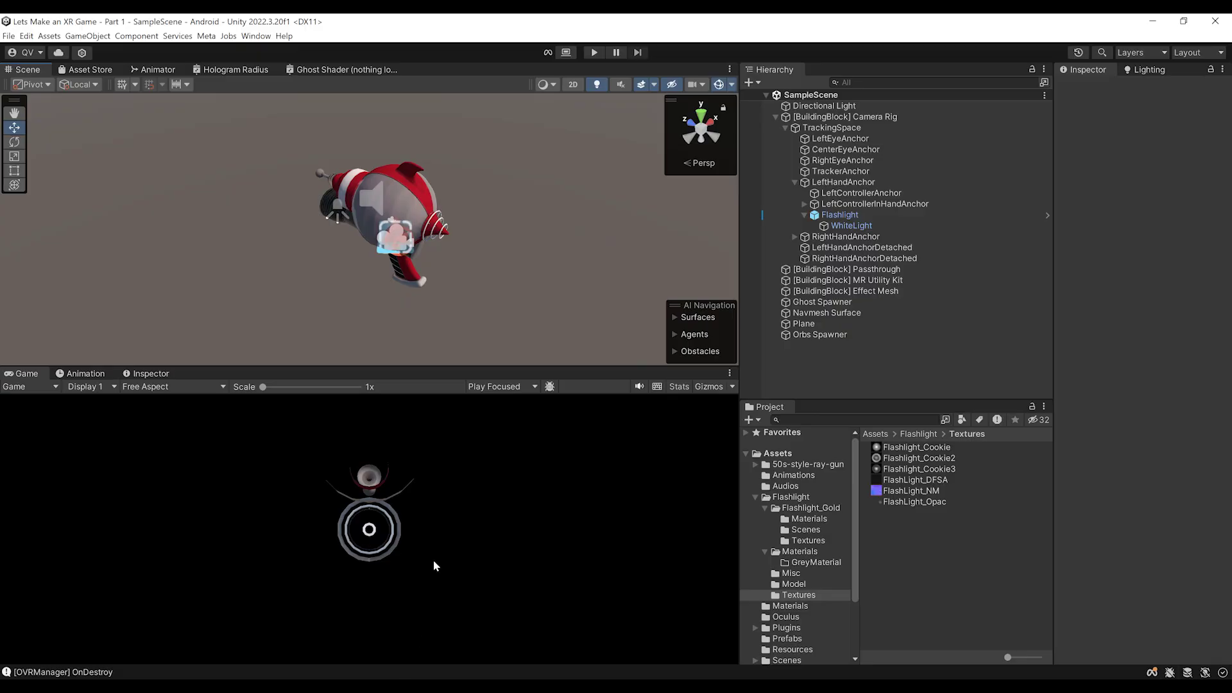
Show the Passthrough building block's layer settings in a widened Inspector and start Play mode
click(841, 270)
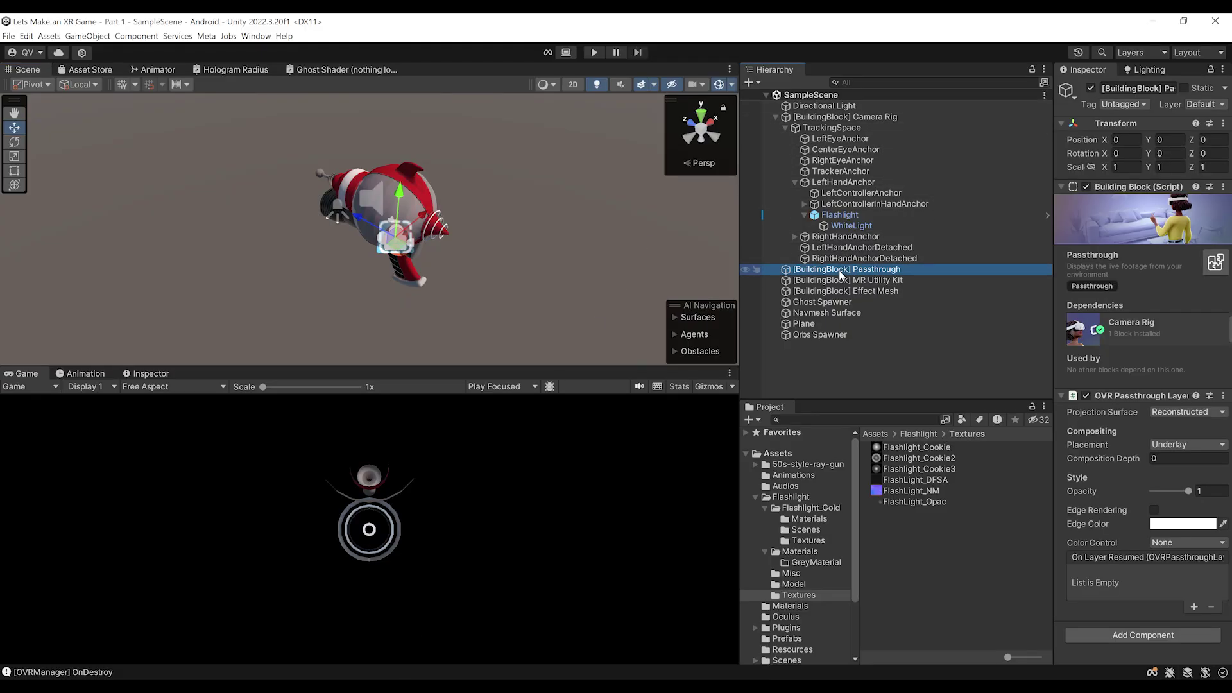
click(776, 117)
drag(1053, 261, 961, 267)
scroll(1006, 447, down, 1)
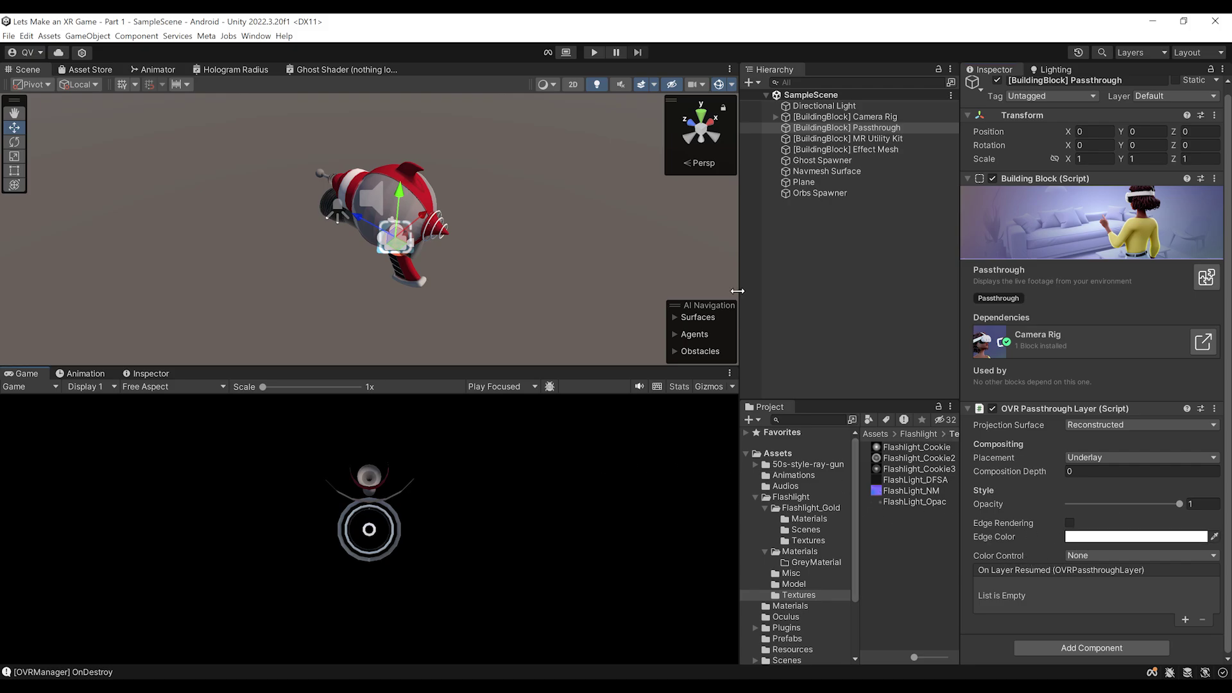
click(595, 53)
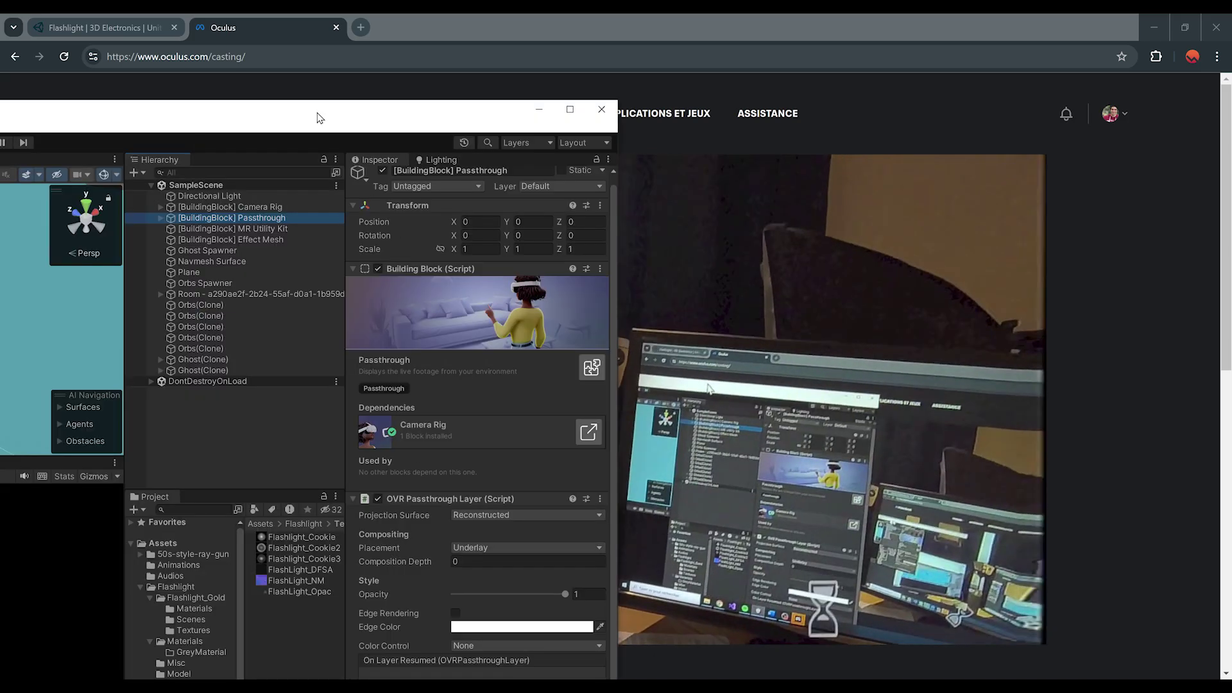
Switch passthrough Color Control to Color Adjustment: contrast 0.06, brightness 0.37, saturation 0.34
drag(317, 117, 297, 31)
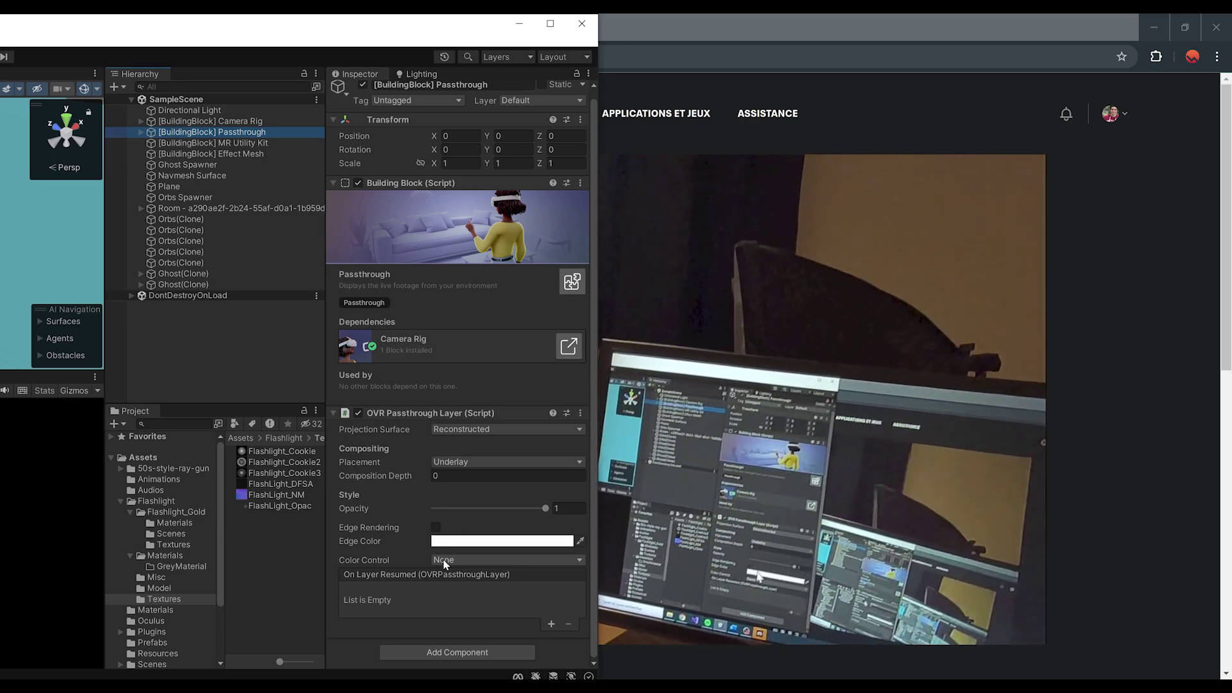
click(454, 561)
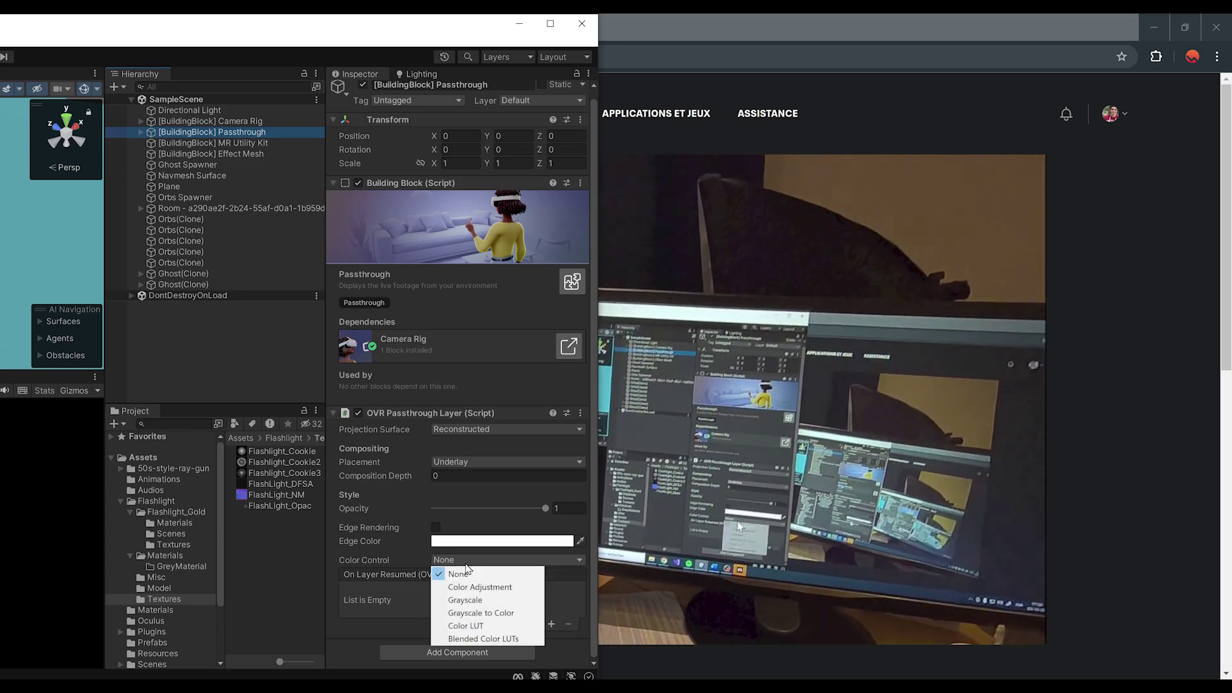
click(489, 587)
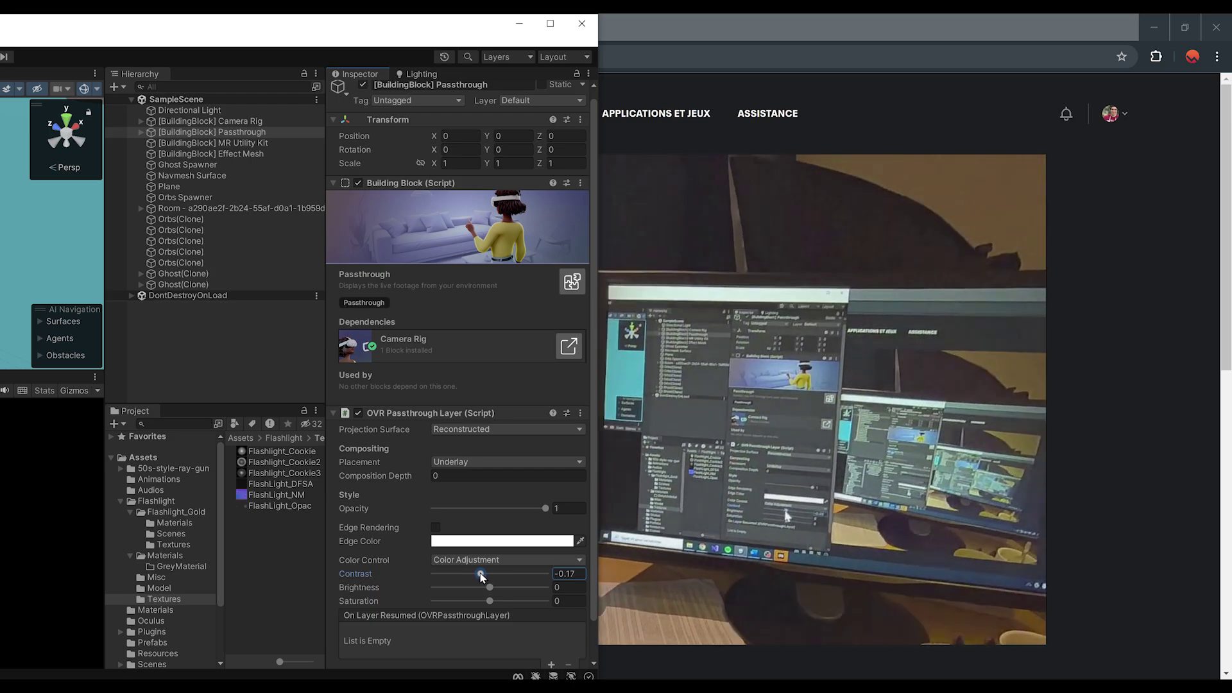
drag(490, 575, 497, 606)
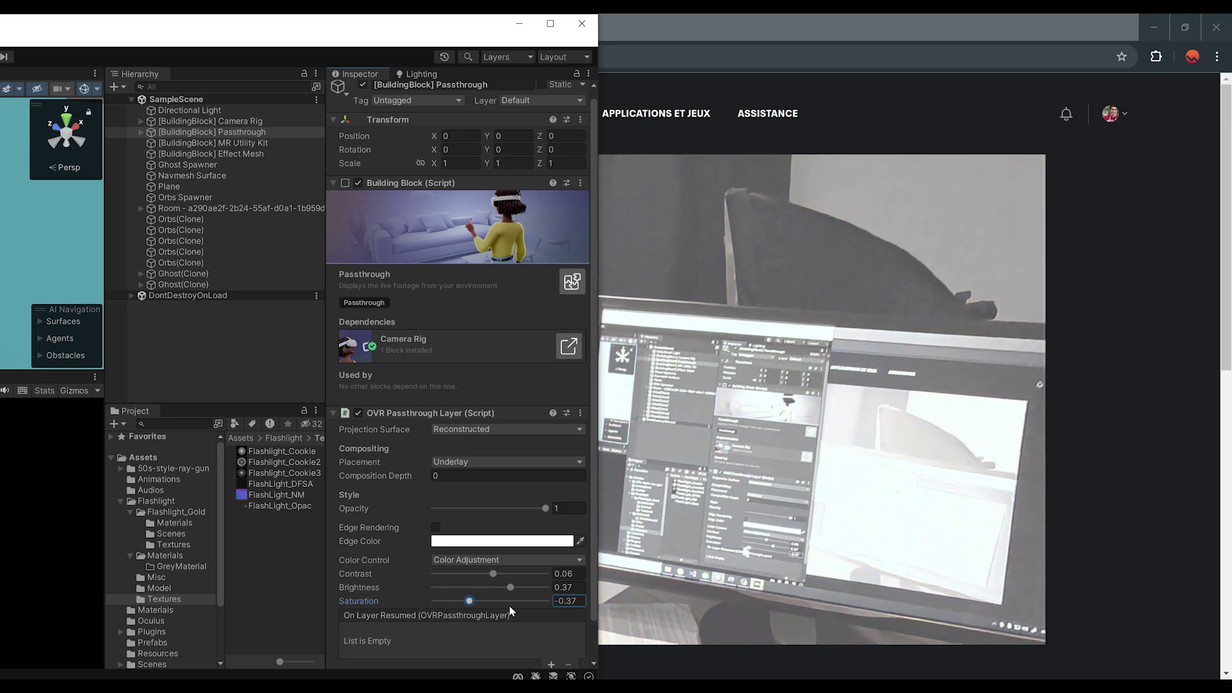
drag(510, 611, 509, 607)
scroll(500, 526, down, 1)
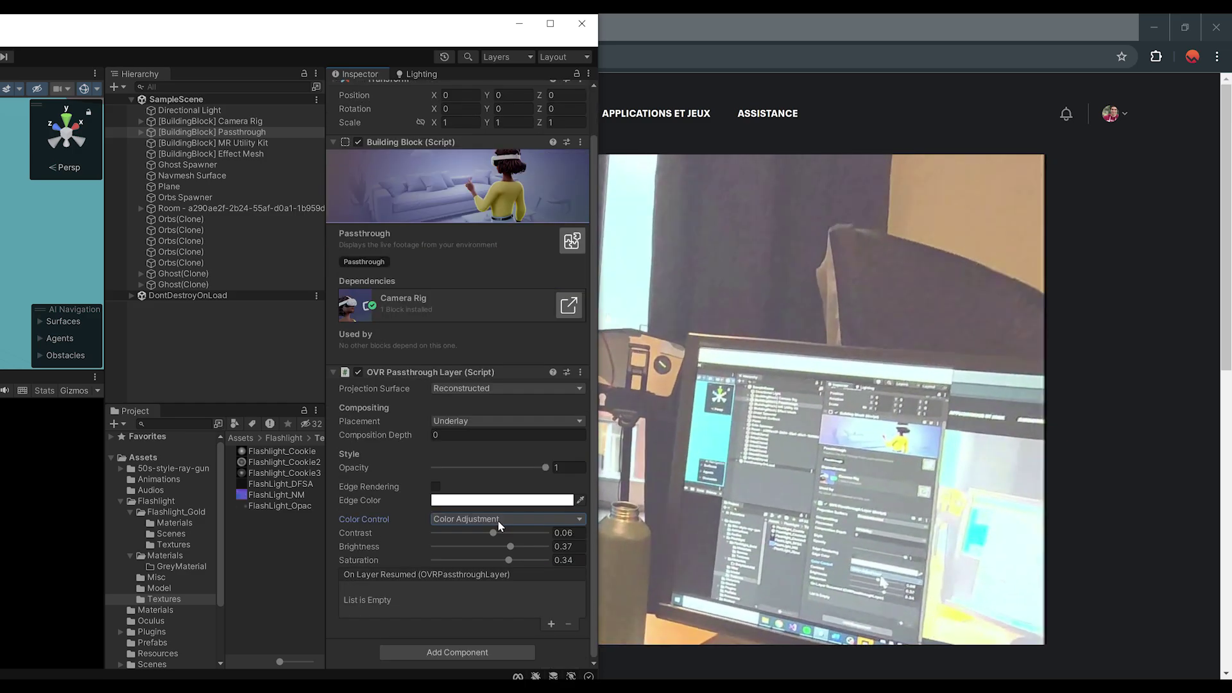
click(500, 521)
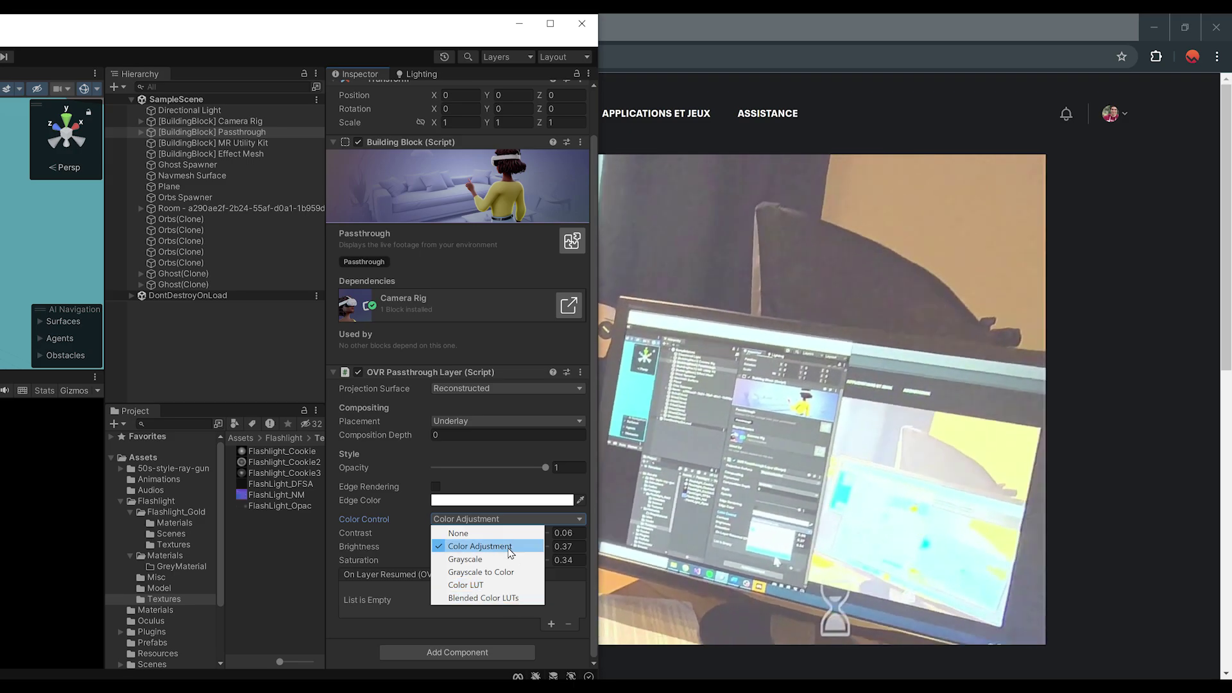
click(508, 547)
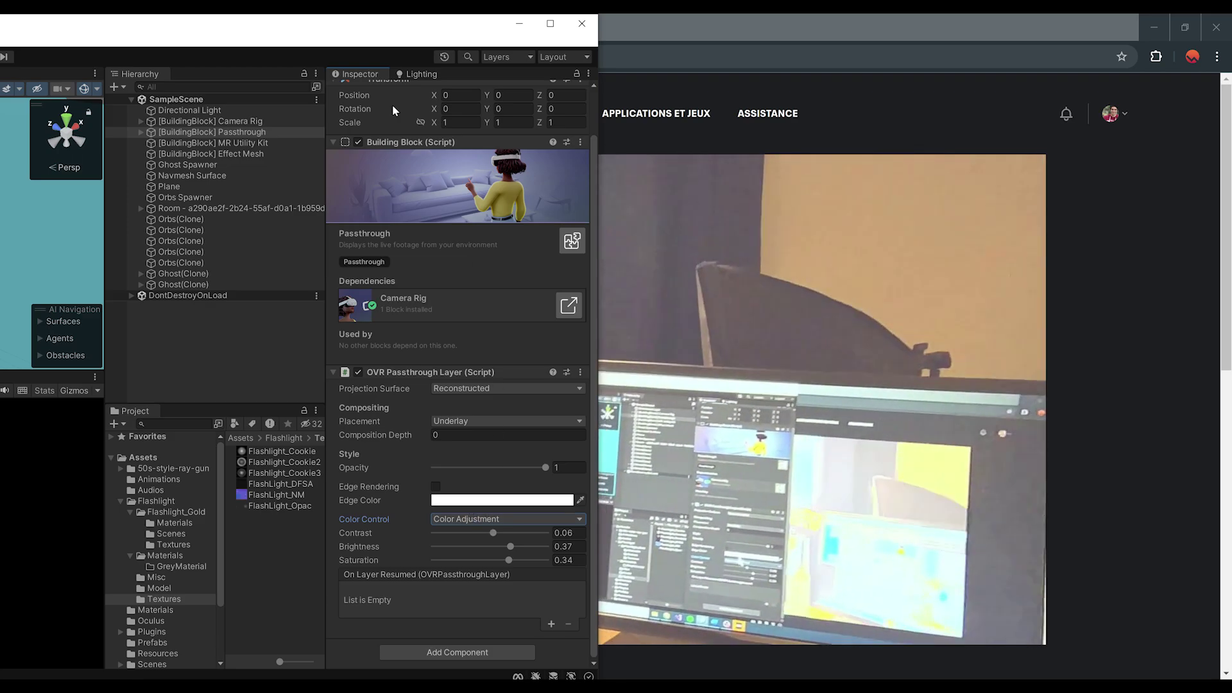
drag(340, 34, 138, 60)
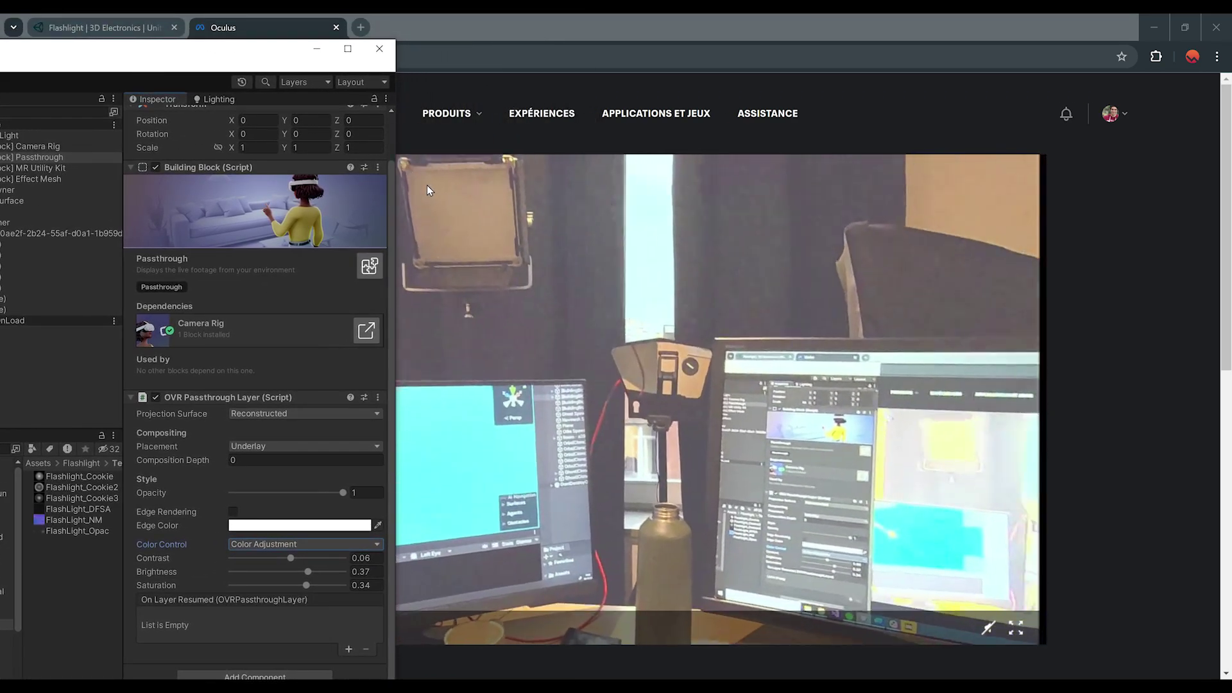
Set a red passthrough edge colour with edge rendering off, brightness 0.2, and copy the component
click(233, 512)
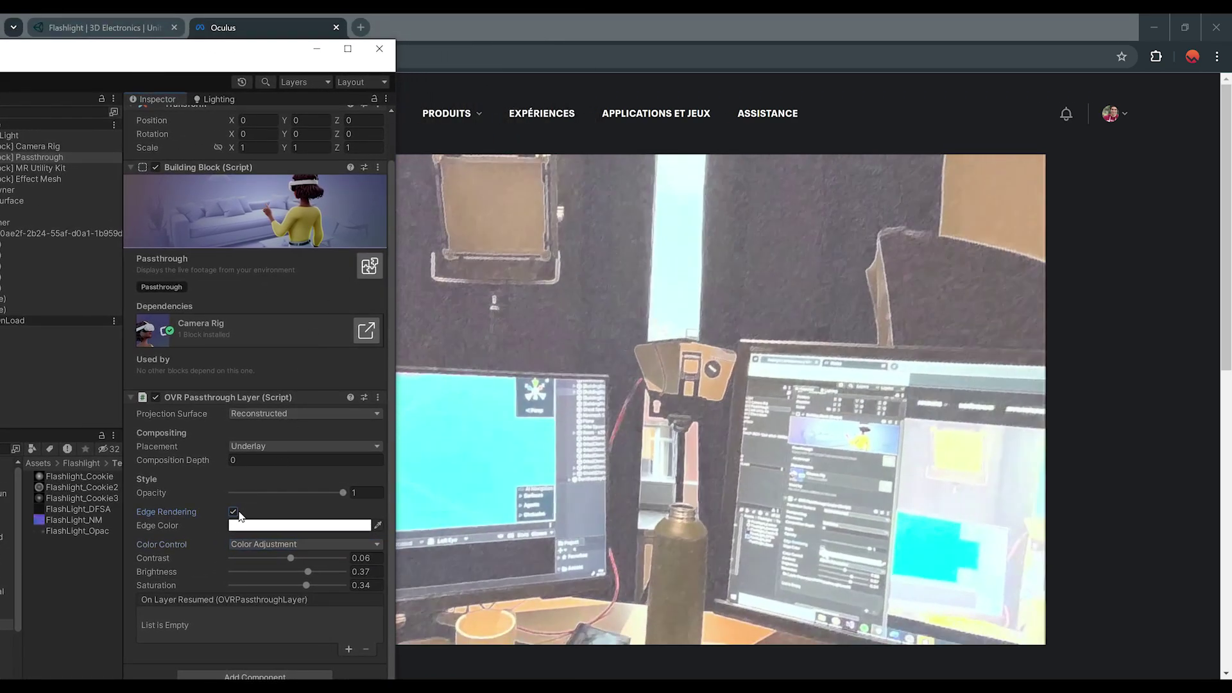
click(268, 525)
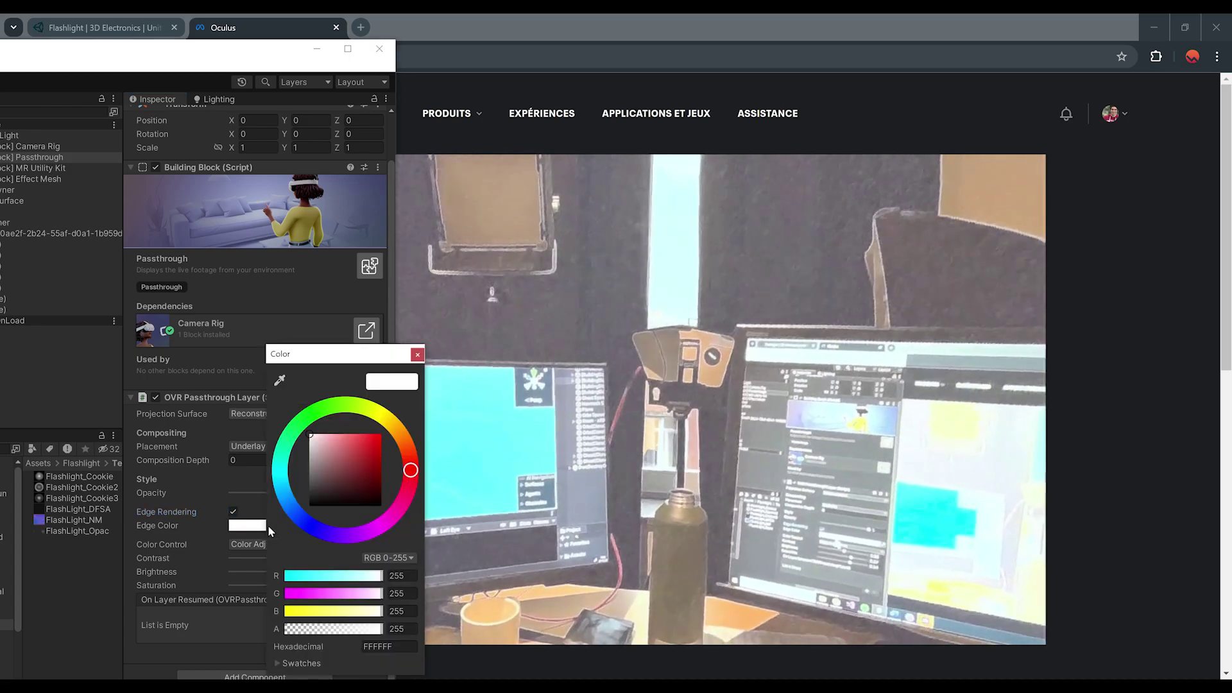
drag(322, 488, 395, 429)
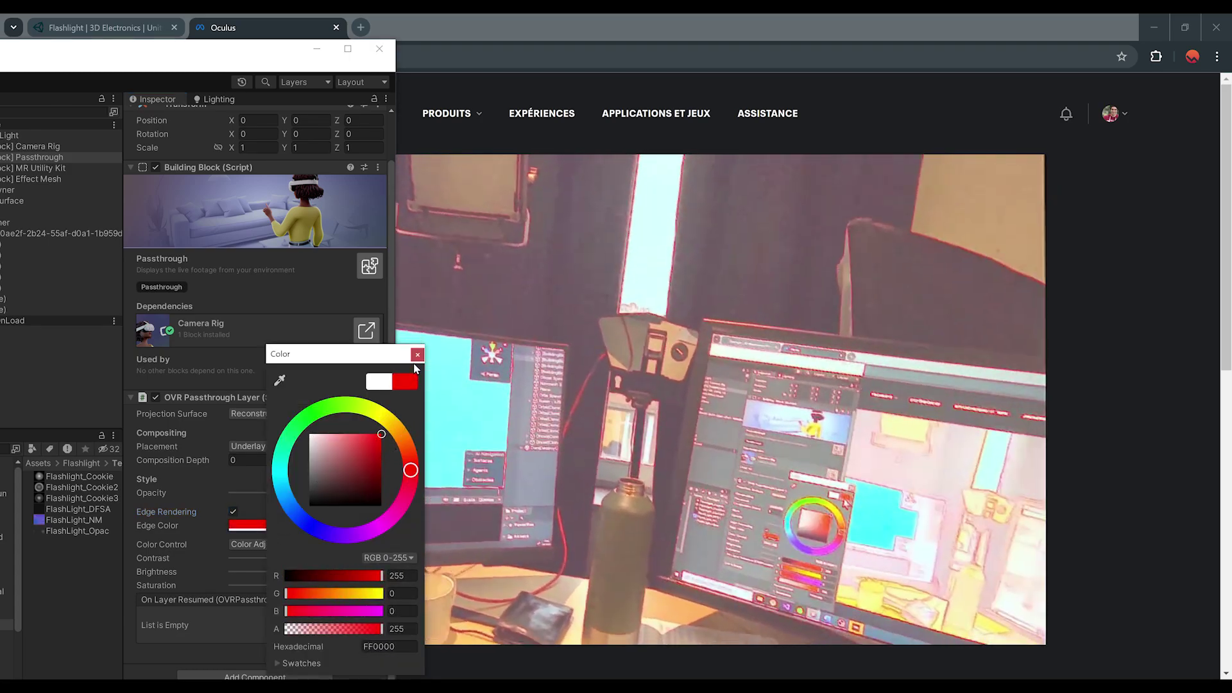
click(417, 355)
click(233, 511)
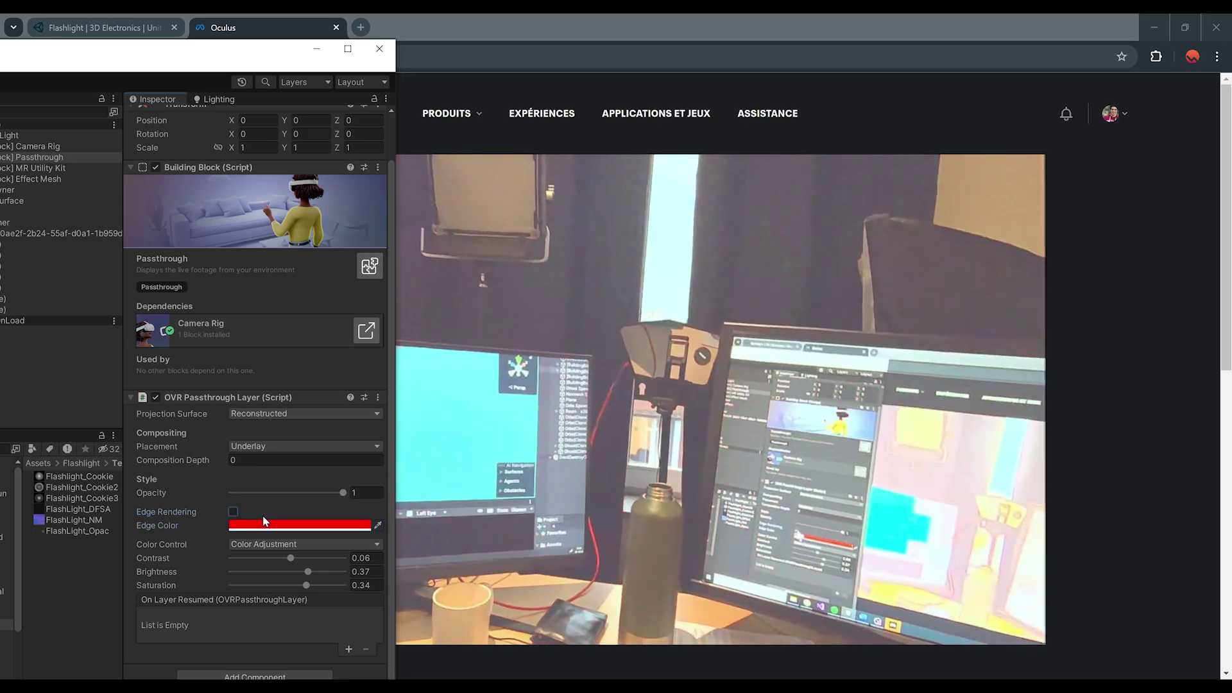
drag(308, 571, 299, 566)
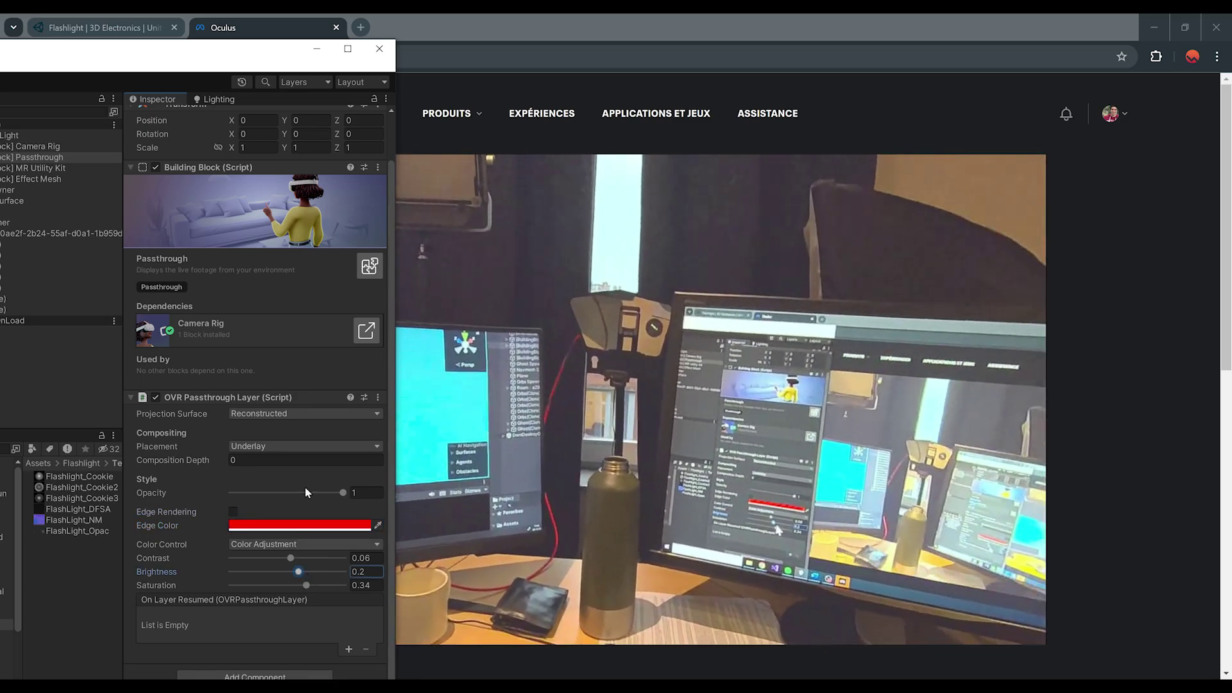
right_click(208, 399)
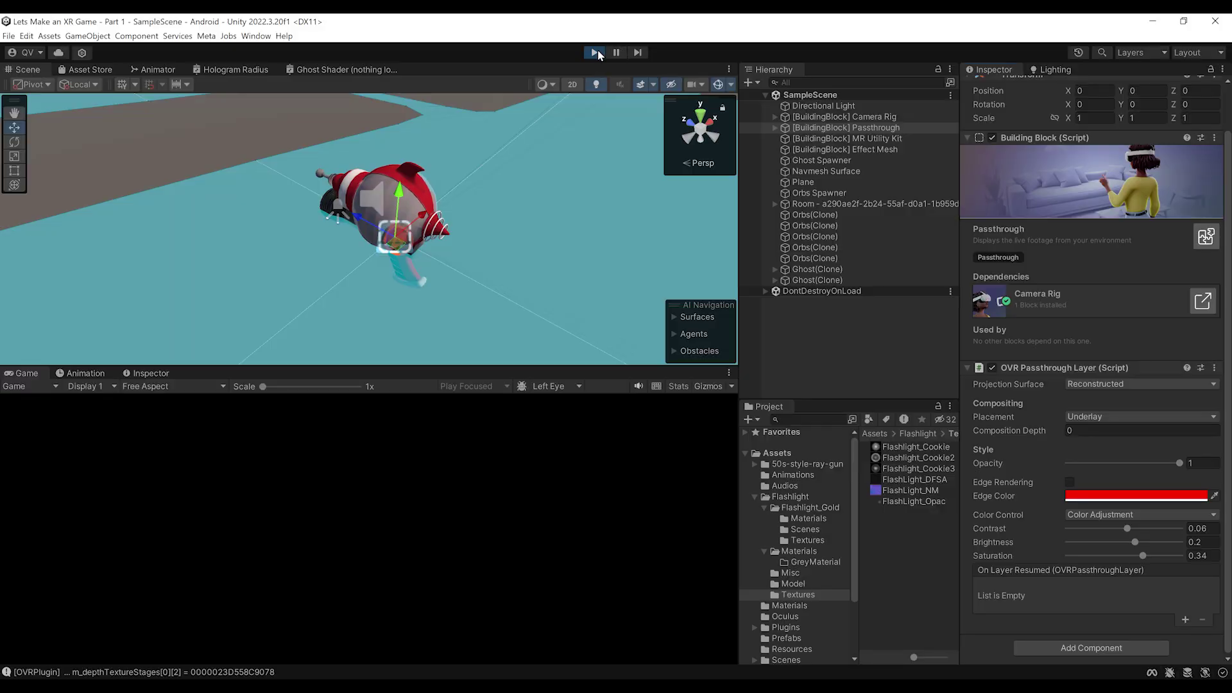
Stop Play mode, paste the copied passthrough layer values back, and save SampleScene
click(596, 52)
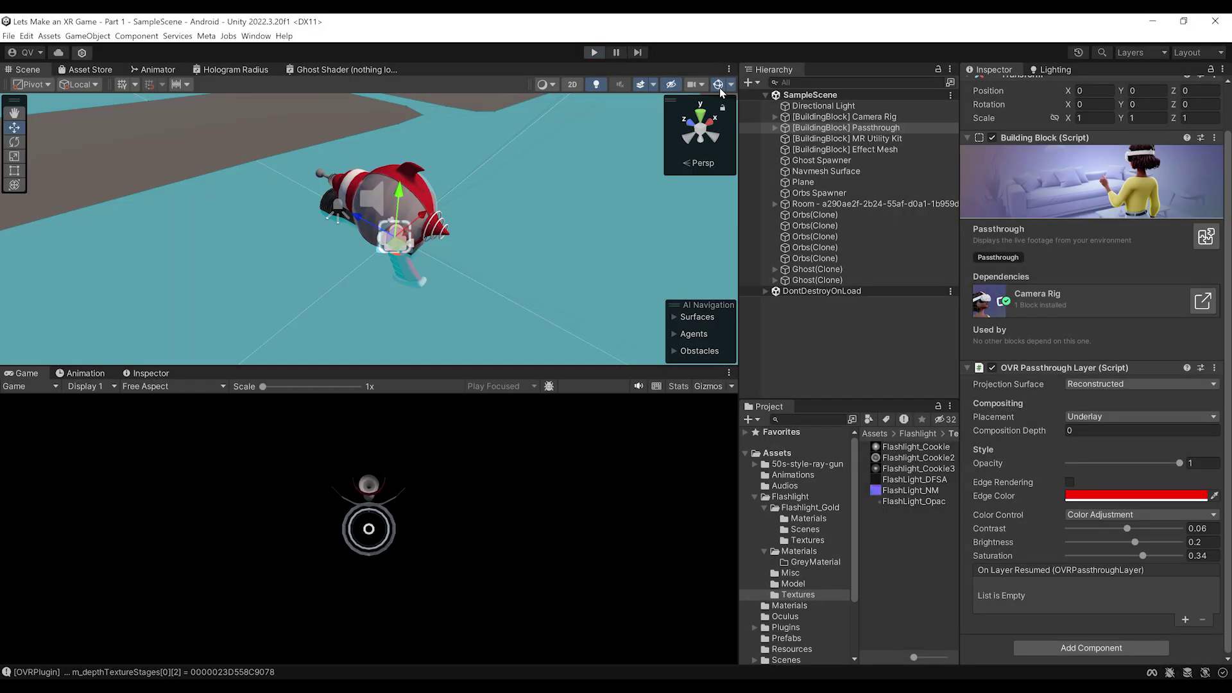
scroll(1008, 421, down, 1)
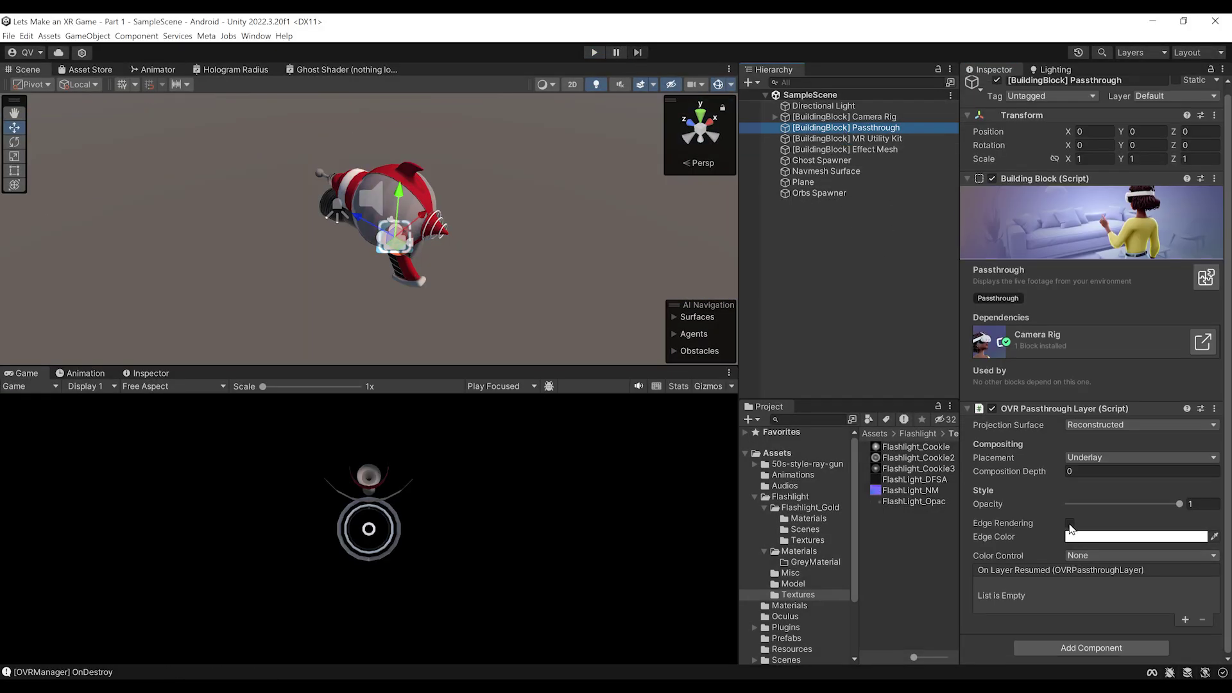
right_click(1008, 409)
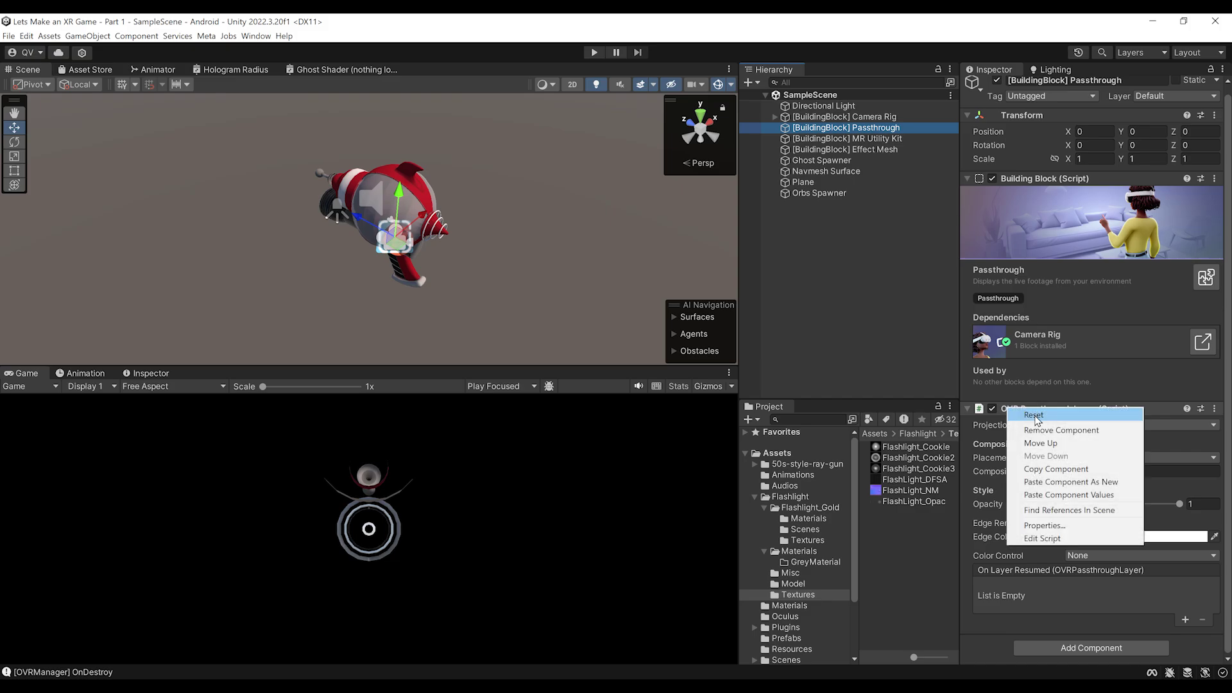
click(1088, 495)
scroll(1051, 546, down, 1)
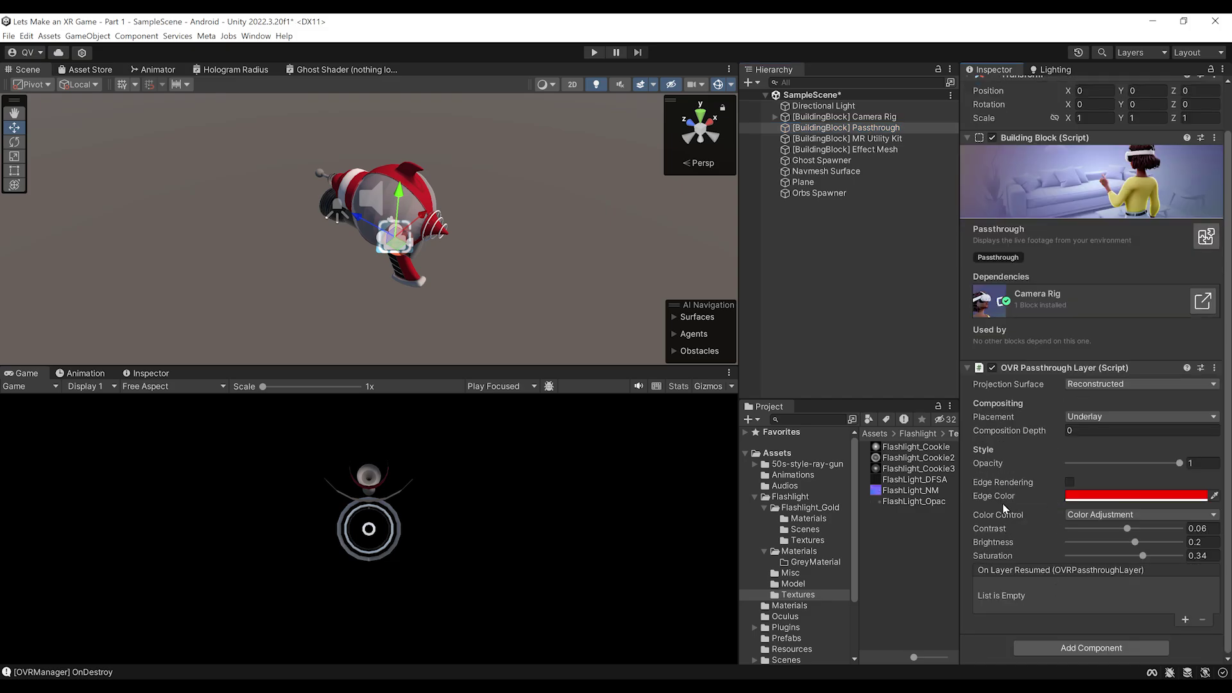
key(ctrl+s)
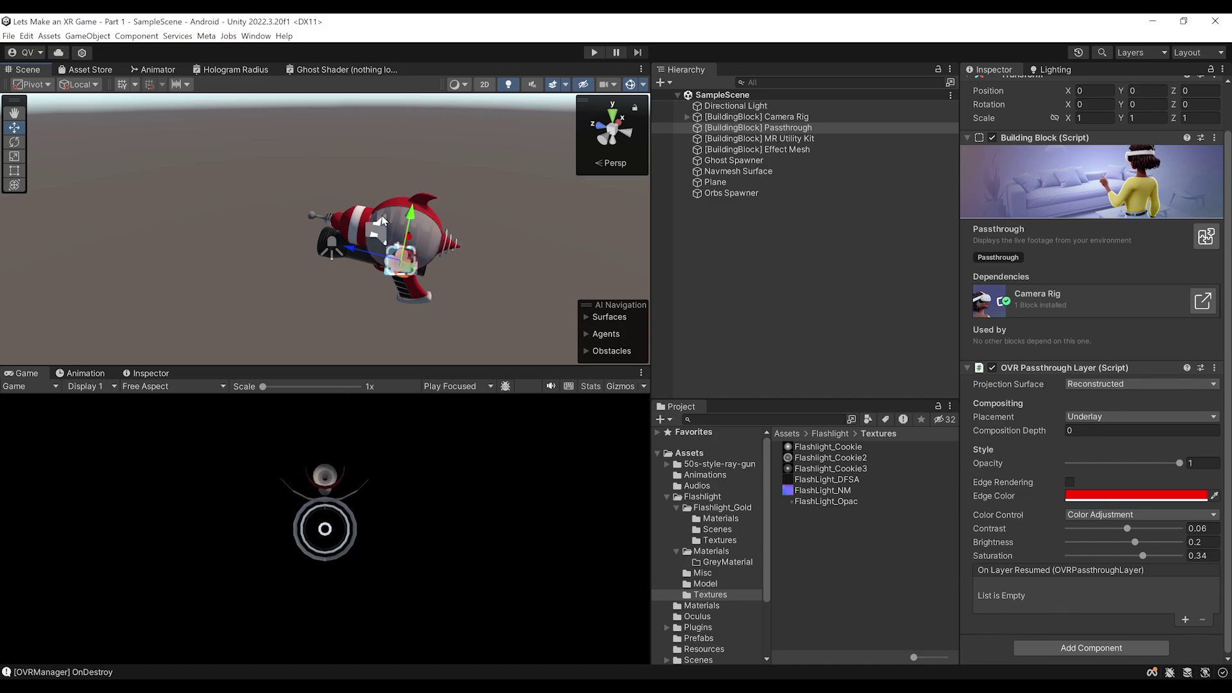
Select the Flashlight, find the Cone model in an All-scope search, and place it under Flashlight
middle_drag(381, 222, 549, 183)
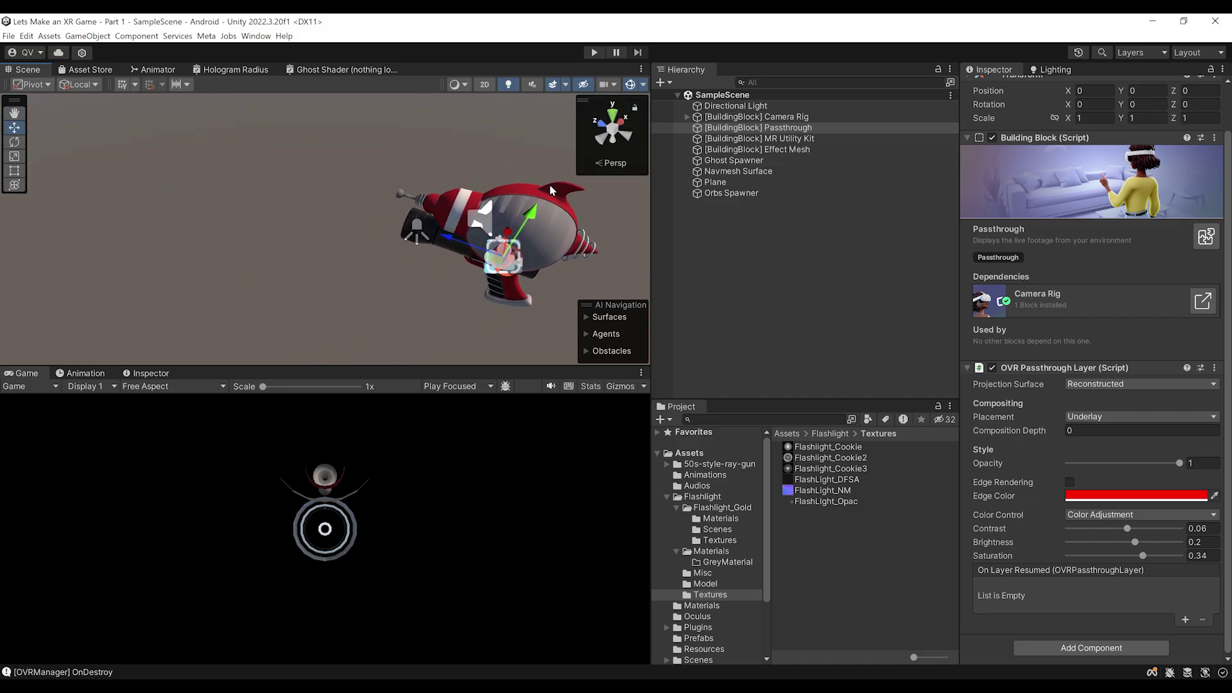
click(430, 237)
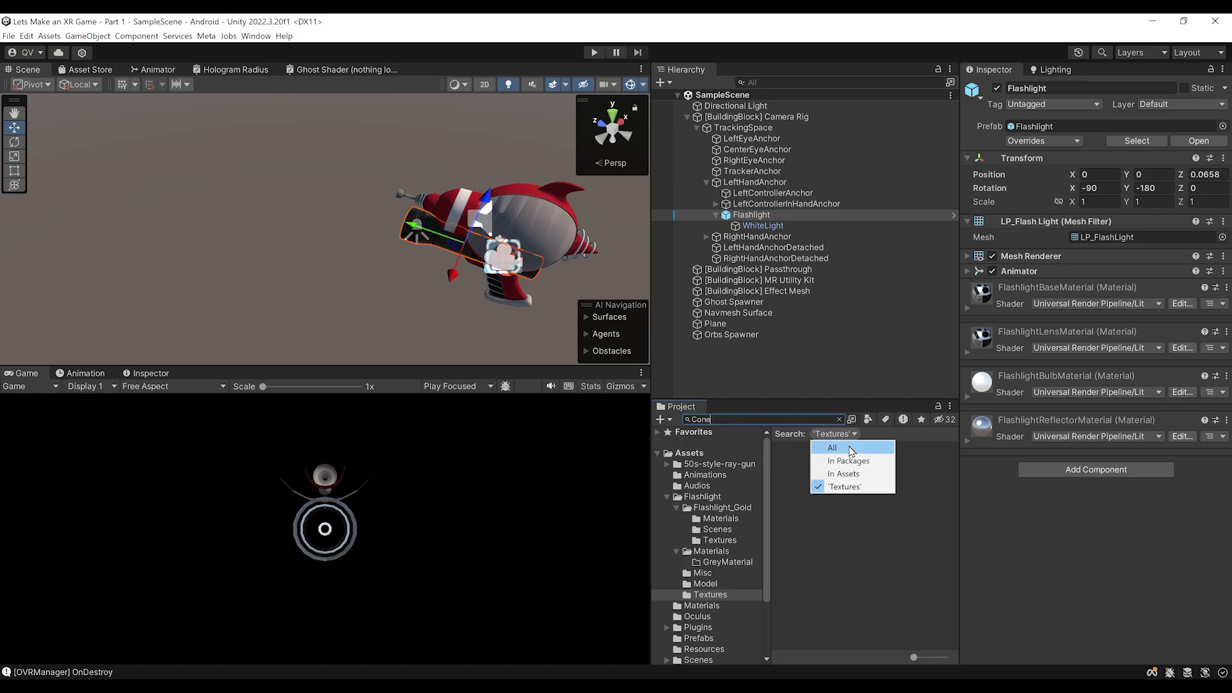
click(849, 450)
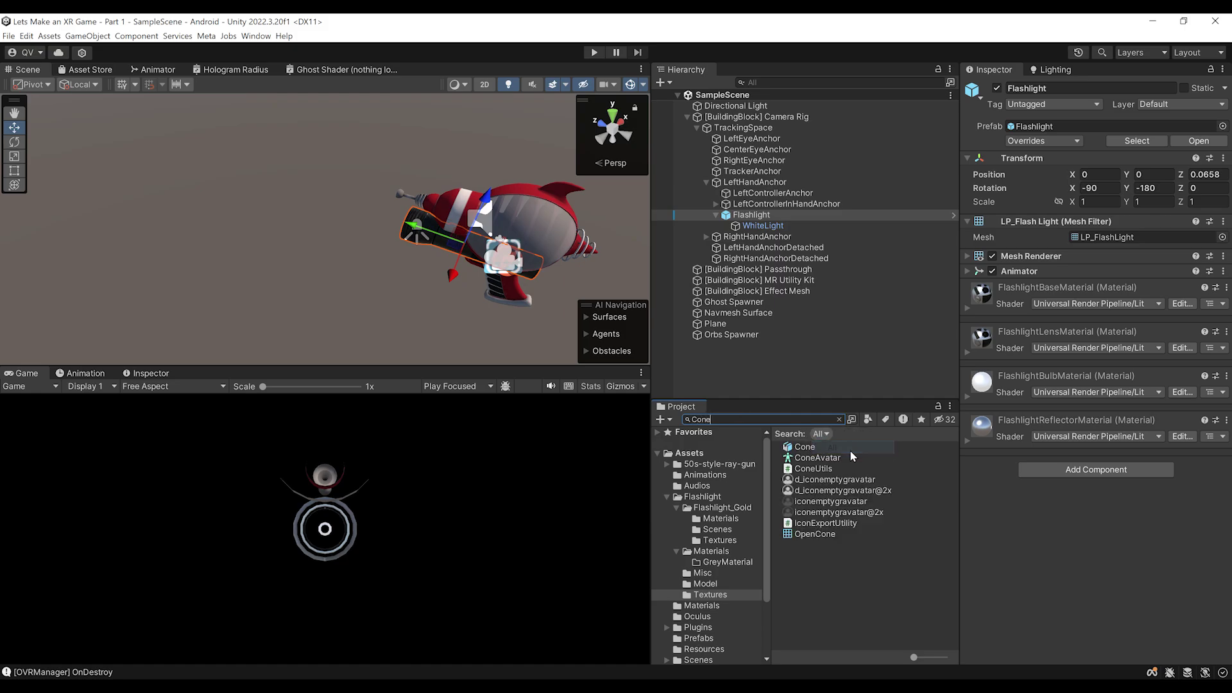
click(805, 448)
drag(1077, 448, 1037, 548)
drag(995, 507, 759, 222)
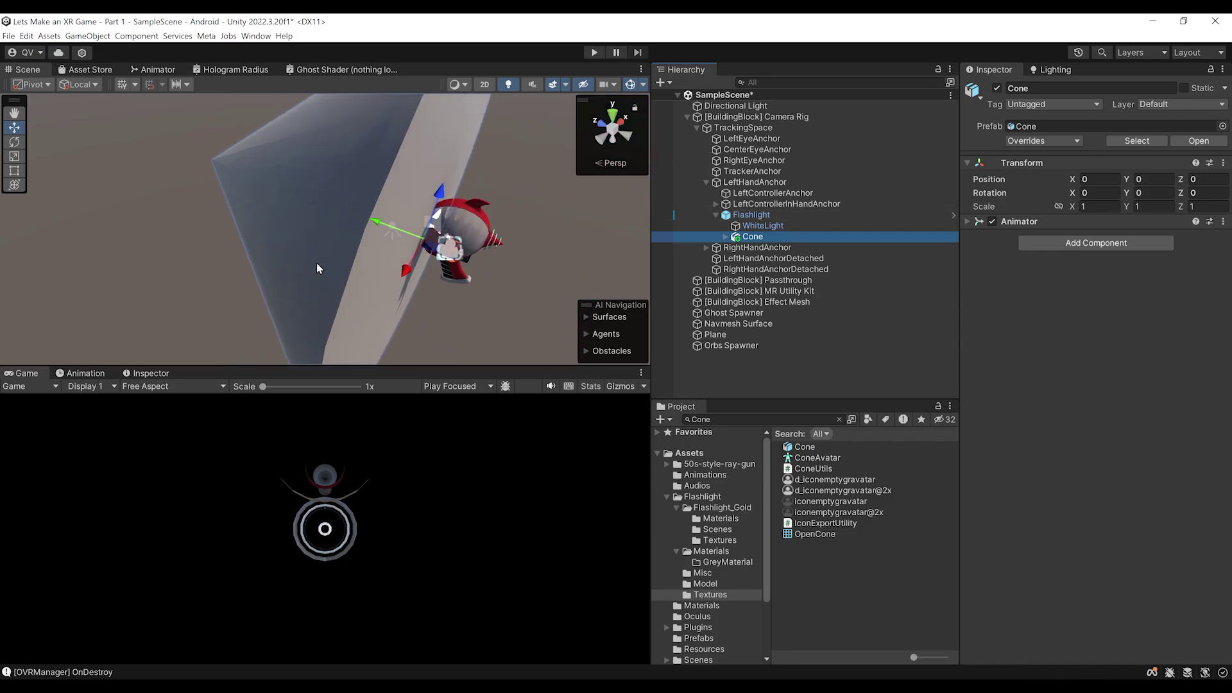
Rotate the cone to Z -180, move it to Y 1.109, and scale it 1.5568, 1.004385, 1.5568
click(317, 263)
key(e)
drag(377, 236, 254, 207)
key(w)
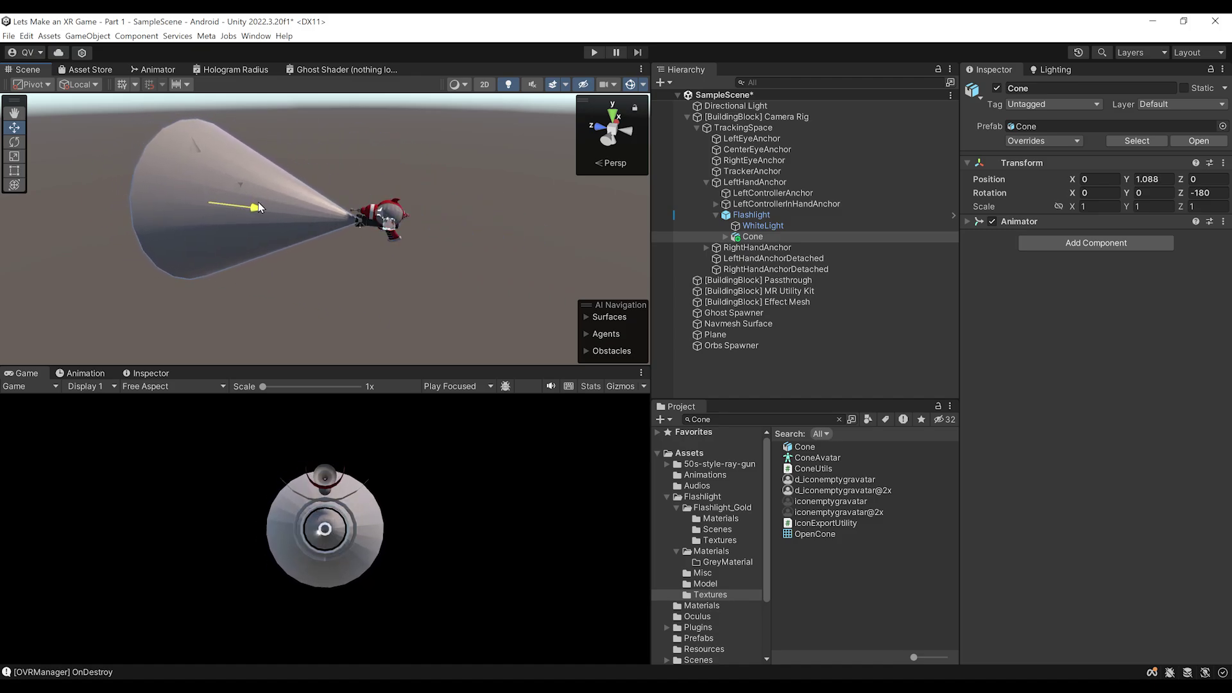
scroll(282, 221, up, 3)
scroll(250, 209, down, 3)
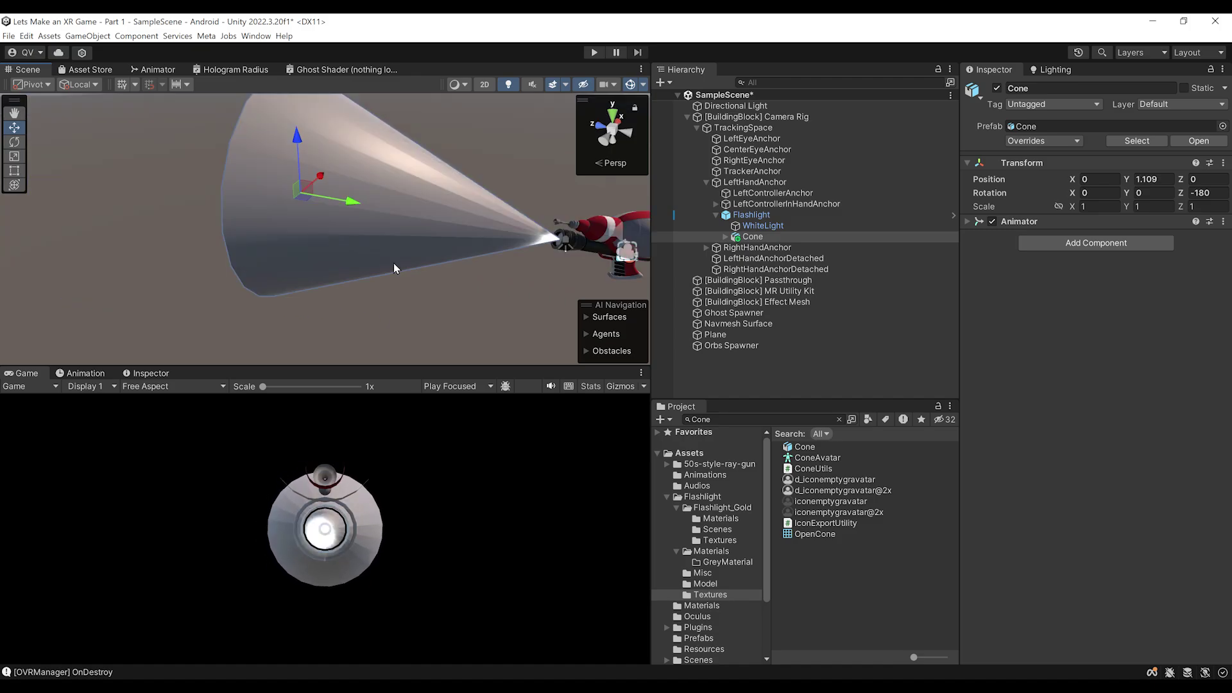
mouse_move(361, 217)
mouse_down()
mouse_move(334, 209)
mouse_move(380, 217)
mouse_move(350, 218)
mouse_up()
key(r)
middle_drag(350, 217, 359, 258)
Save the scene and expand the Cone in the Hierarchy to reveal Mesh1_Model
key(ctrl+s)
scroll(507, 276, down, 1)
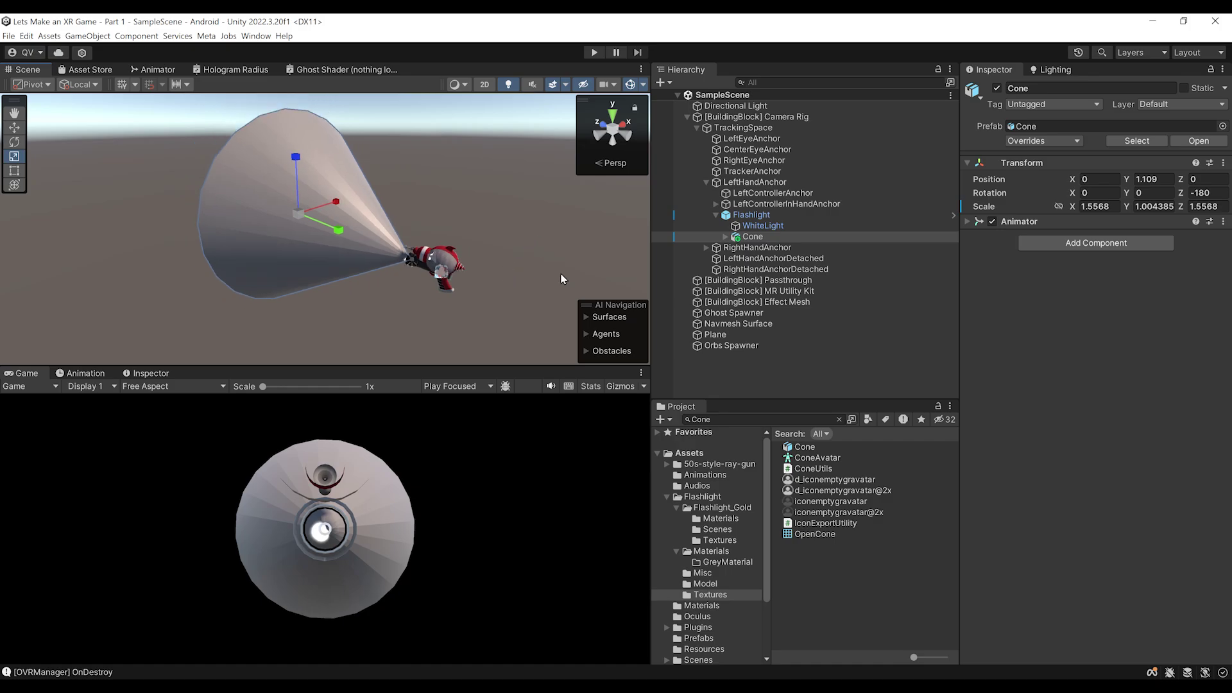
click(760, 231)
click(753, 236)
key(Right)
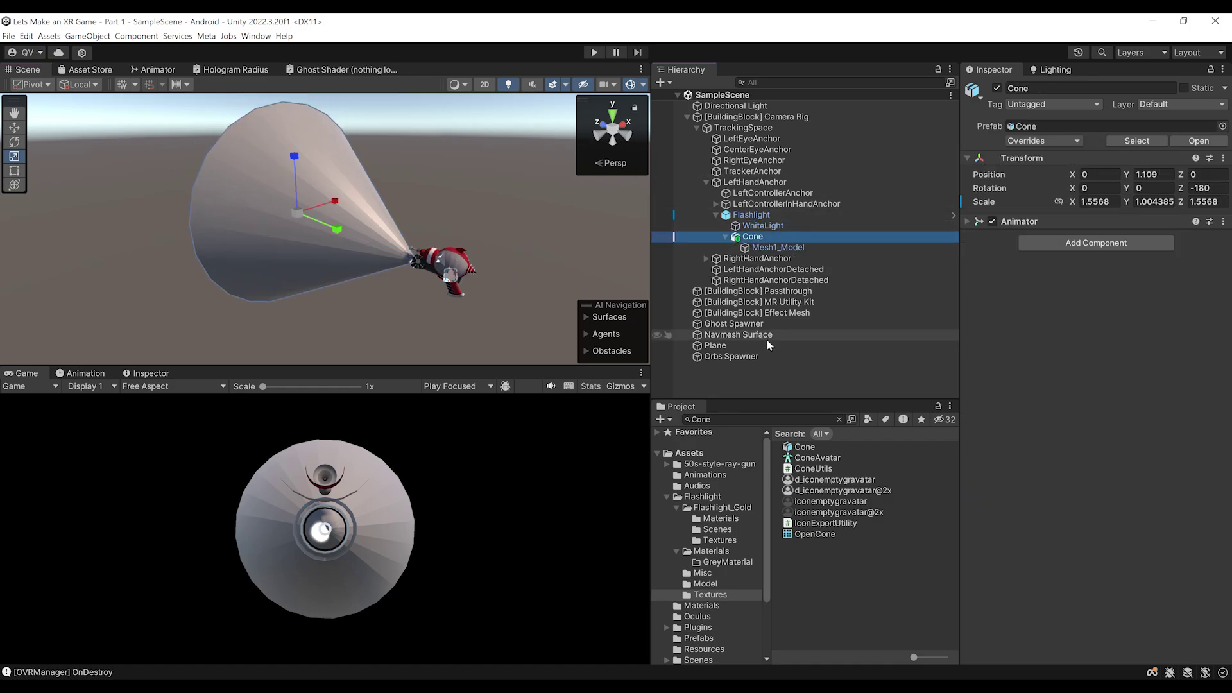
Project Passthrough onto a User Defined Mesh1_Model surface with Update Transform on, then save
click(767, 291)
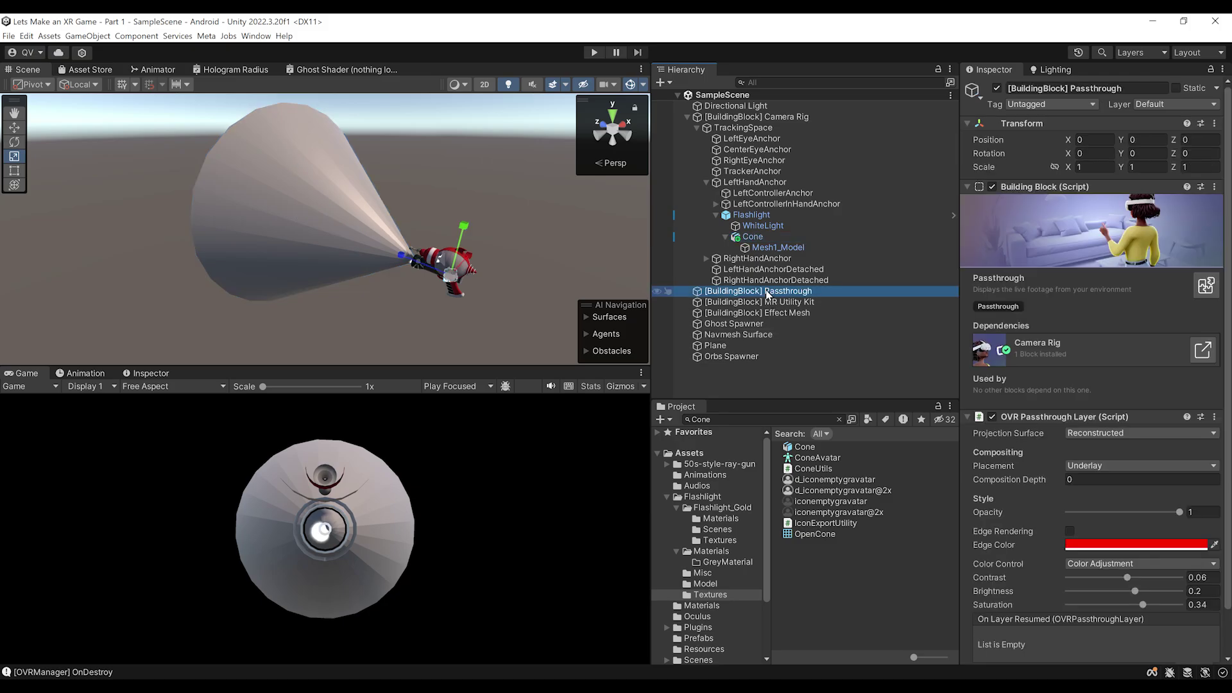
scroll(1148, 400, down, 2)
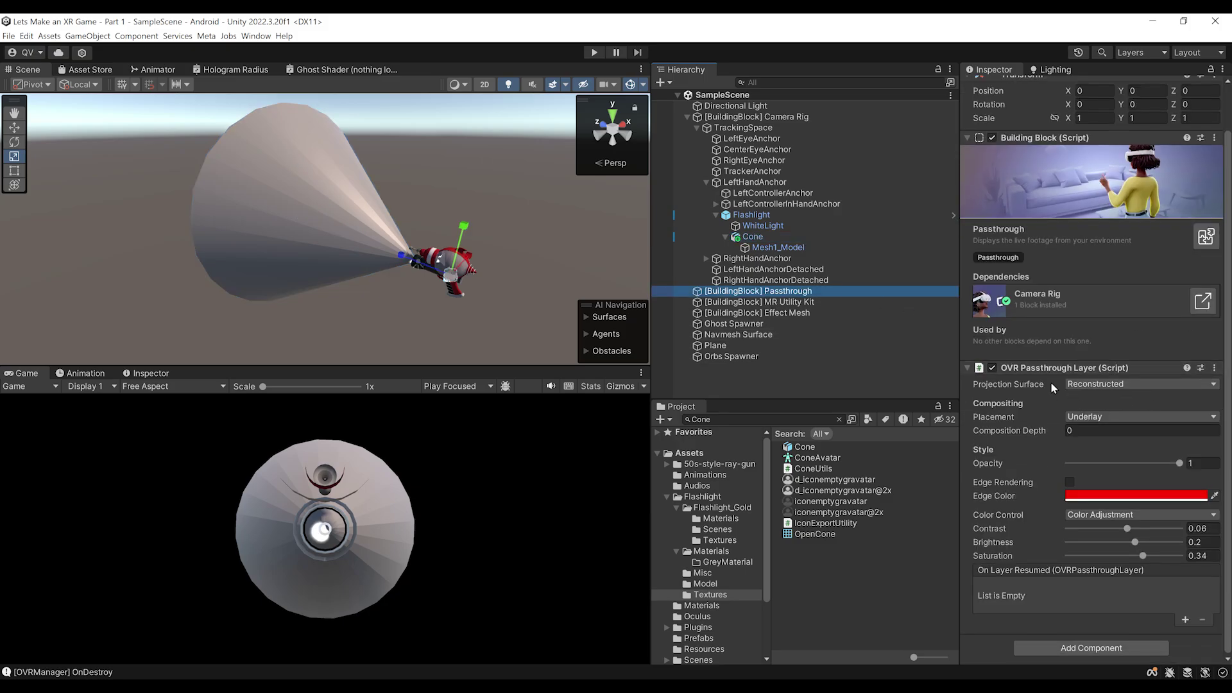
click(1090, 384)
click(1121, 412)
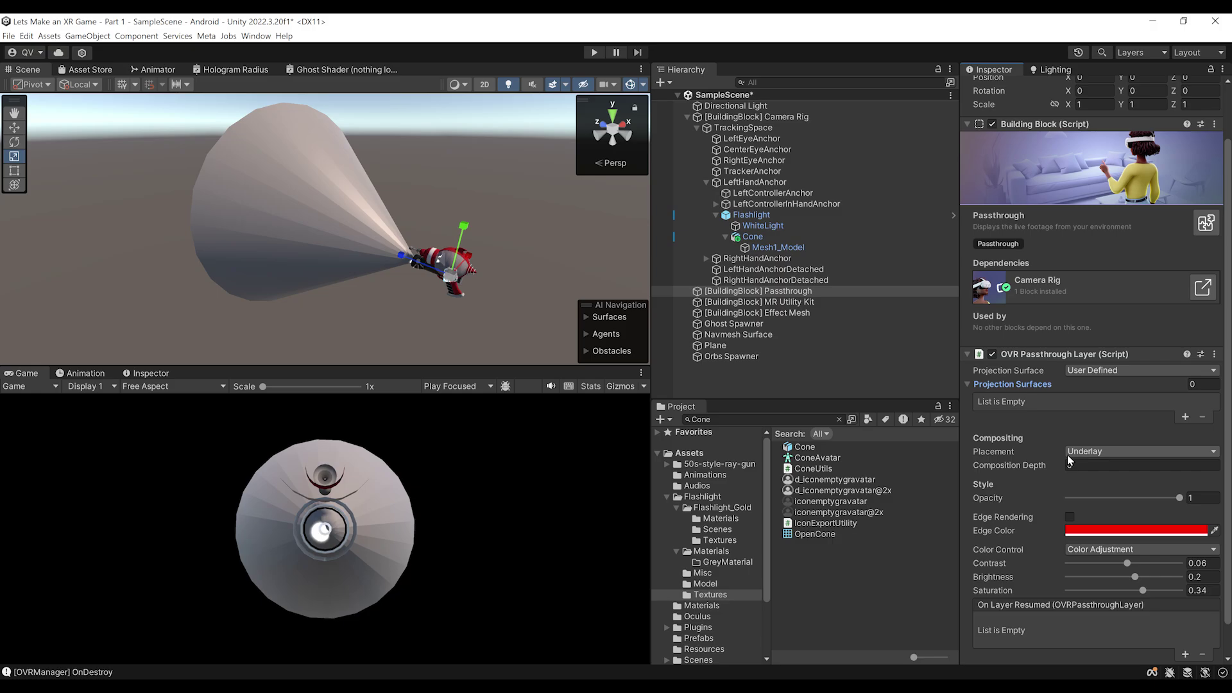
click(1185, 417)
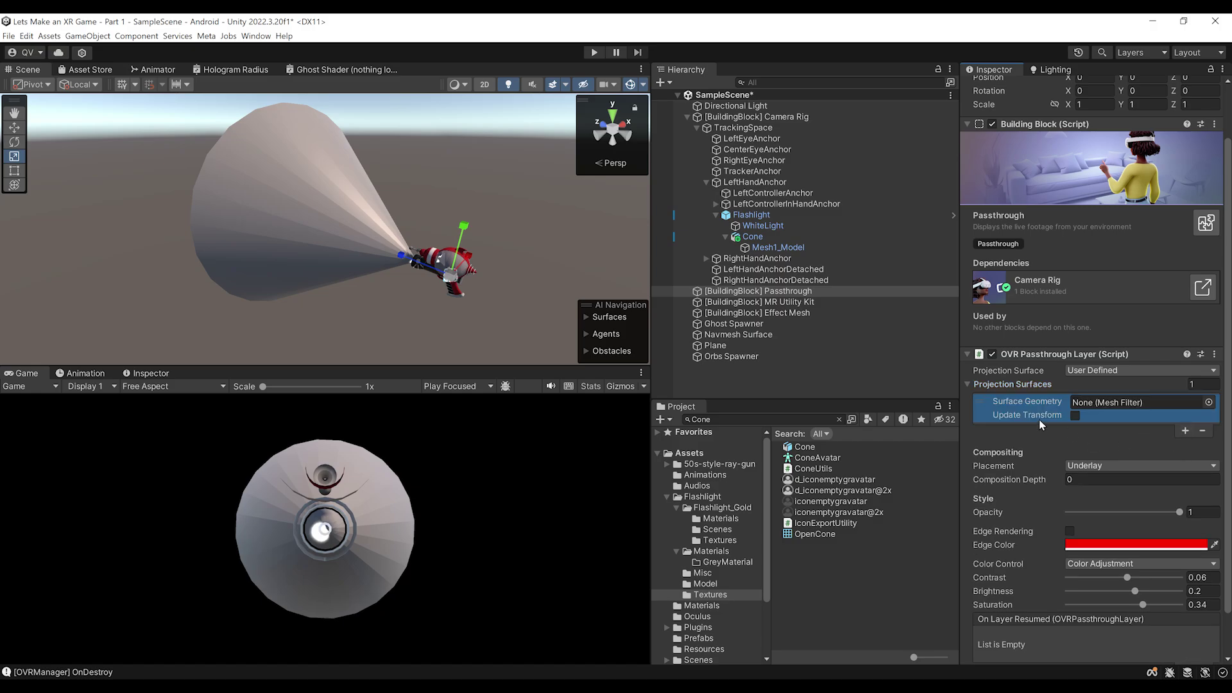
drag(778, 248, 1110, 406)
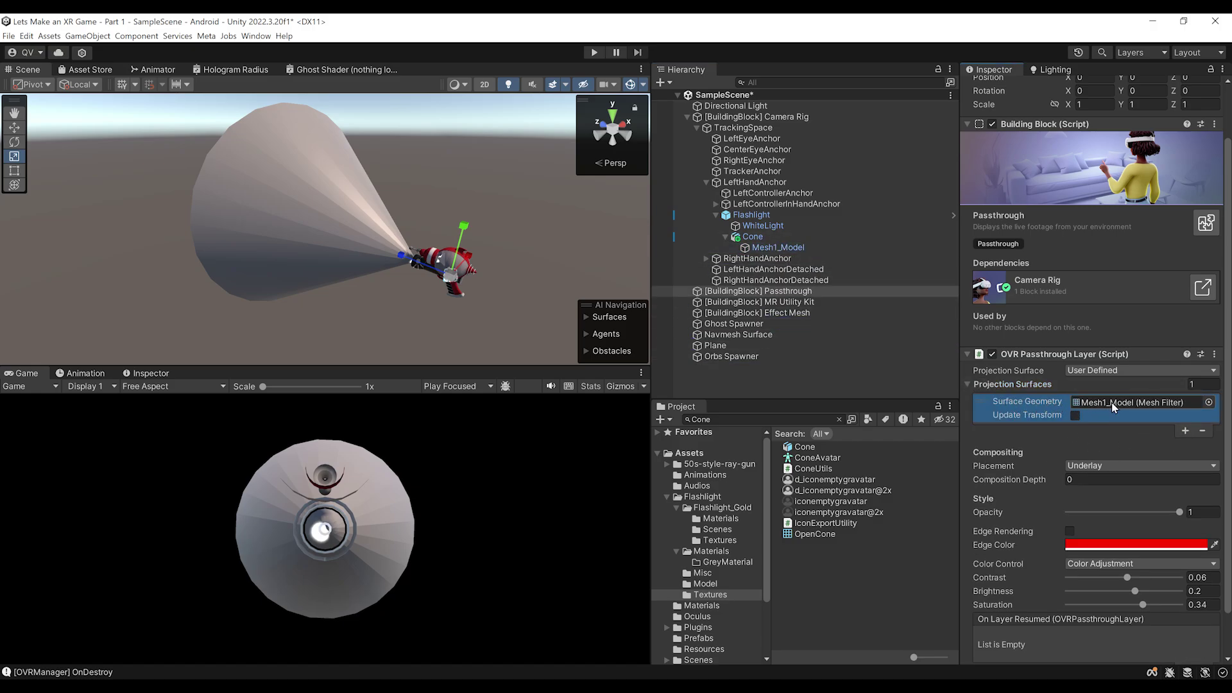
click(1076, 416)
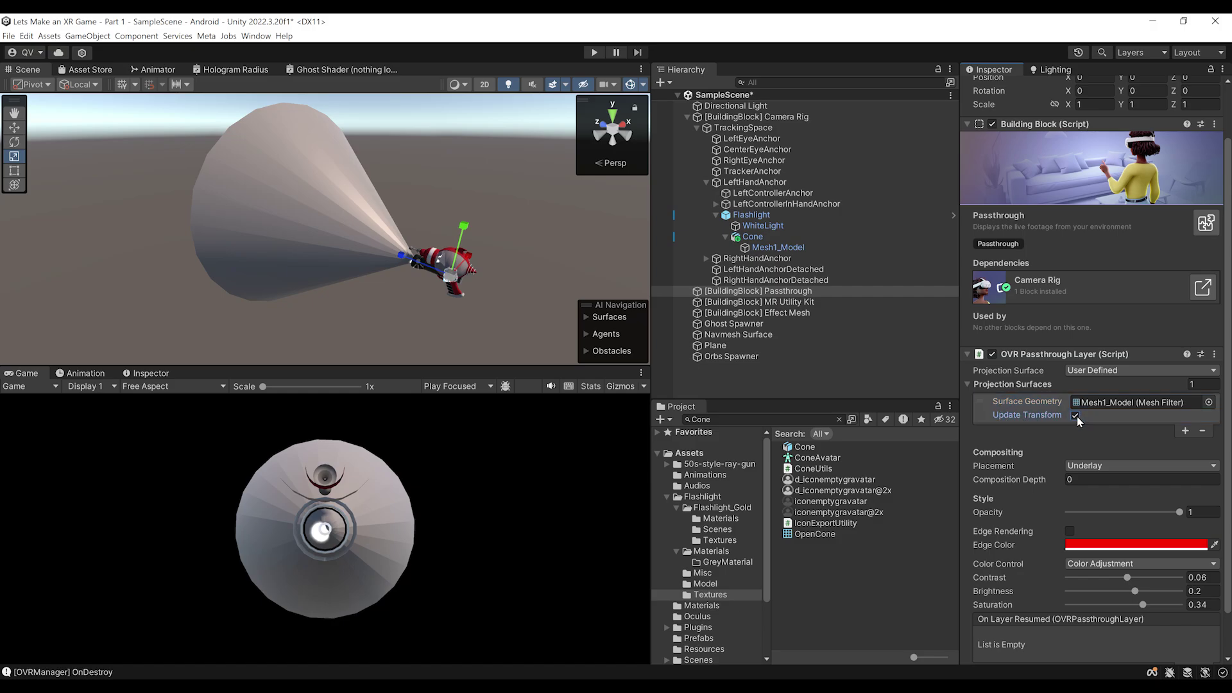
key(ctrl+s)
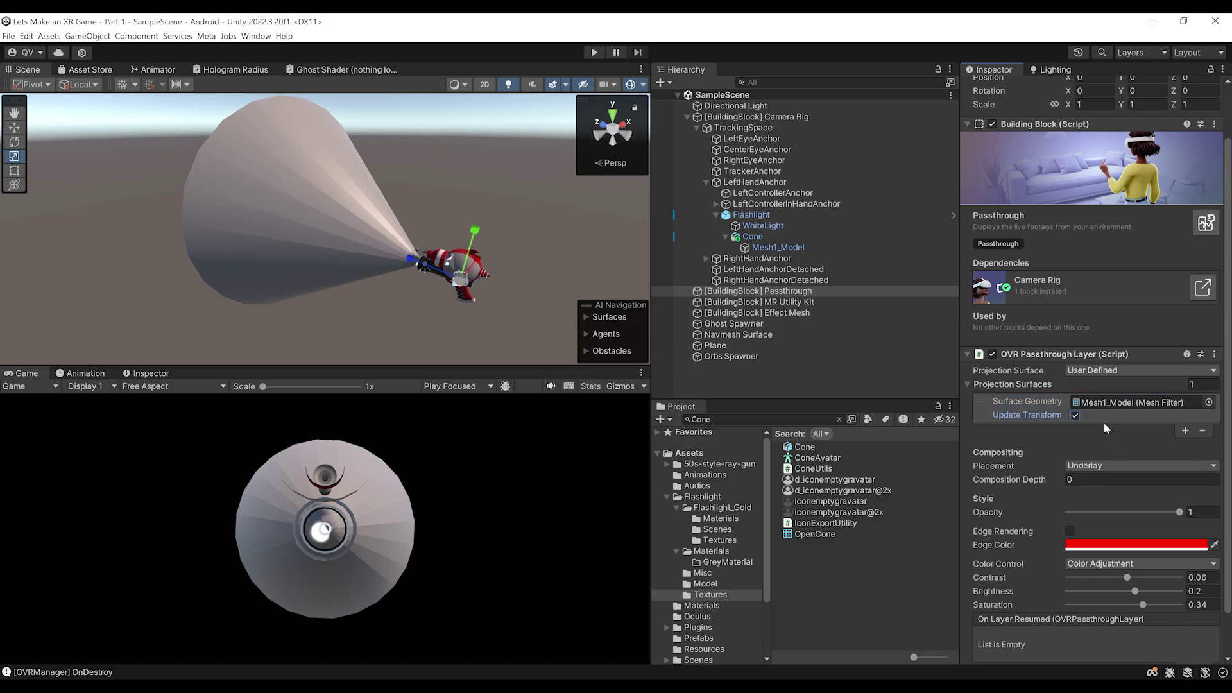
scroll(319, 168, up, 3)
Select the cone's Mesh1_Model and disable its Mesh Renderer so the cone is invisible
click(347, 212)
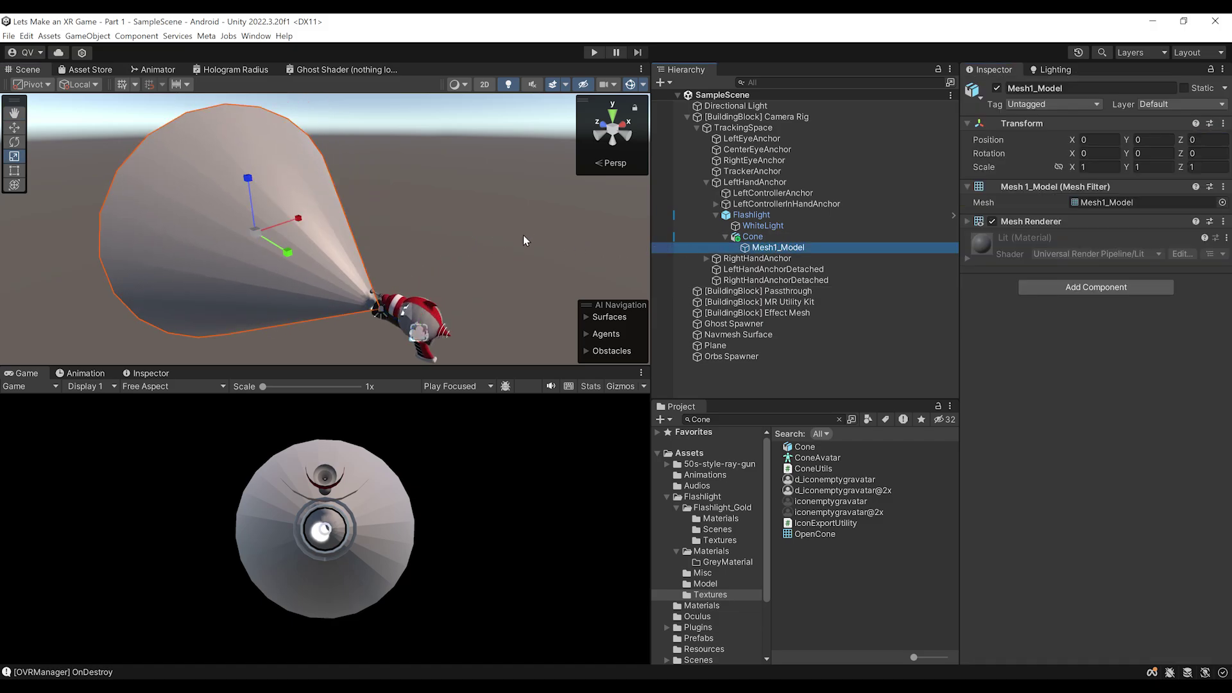
alt+drag(291, 228, 276, 347)
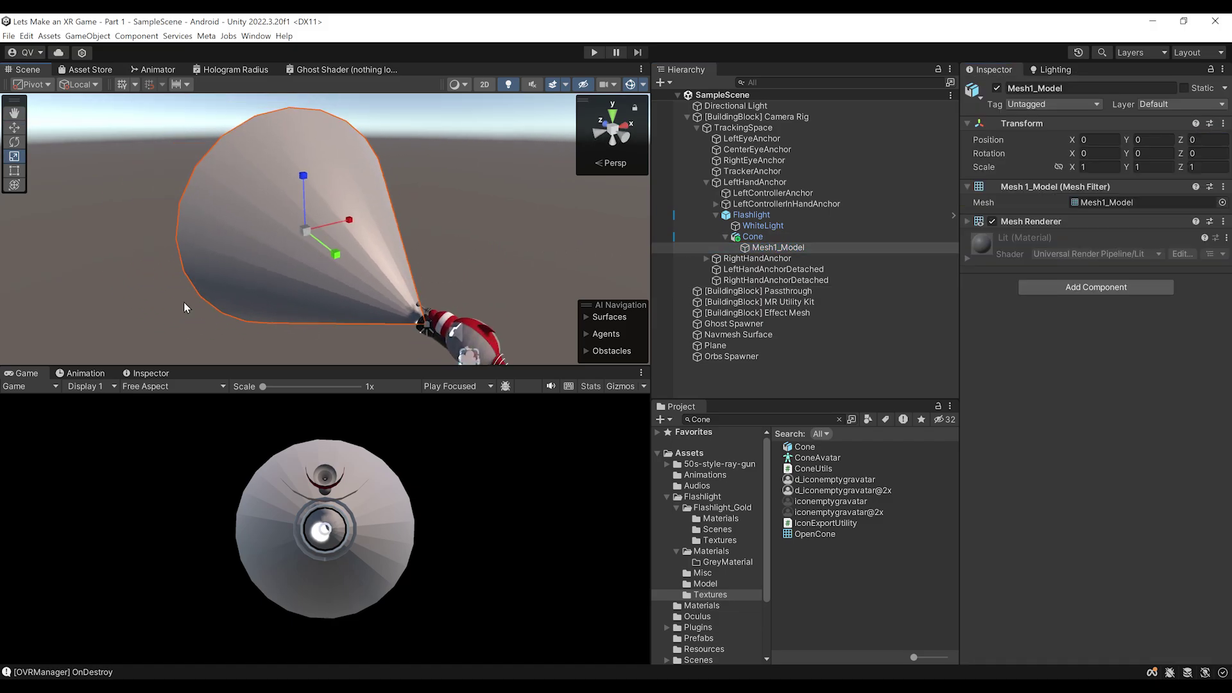
alt+drag(185, 308, 300, 263)
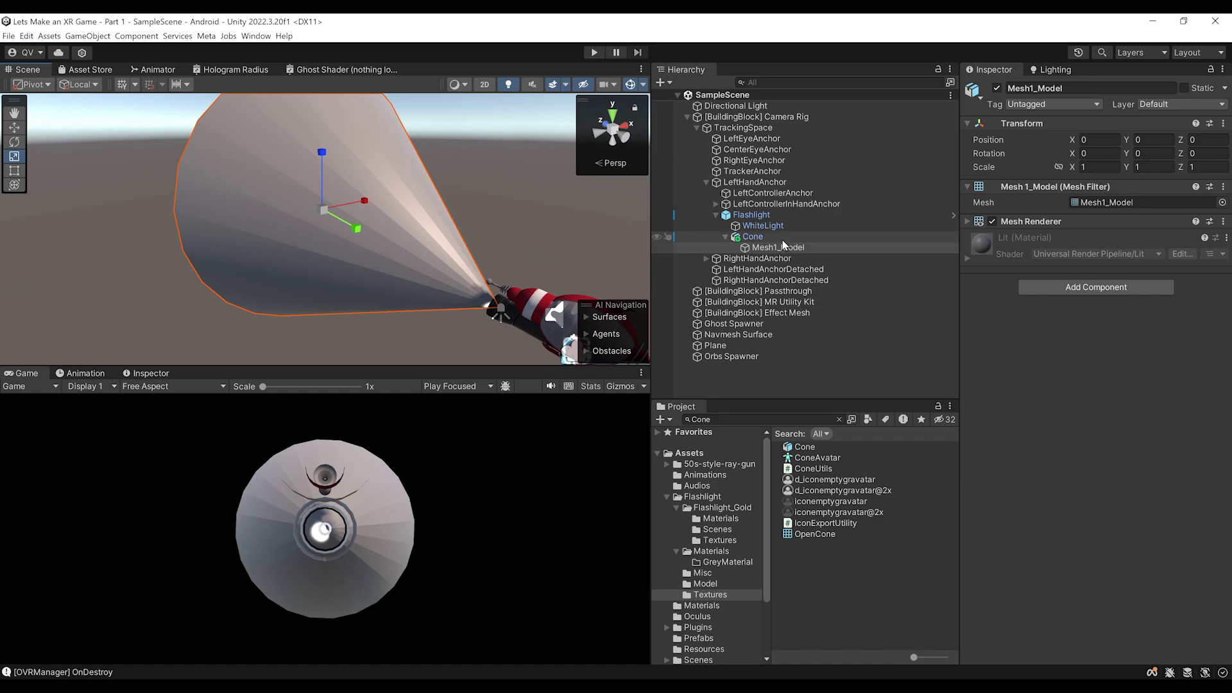
click(992, 222)
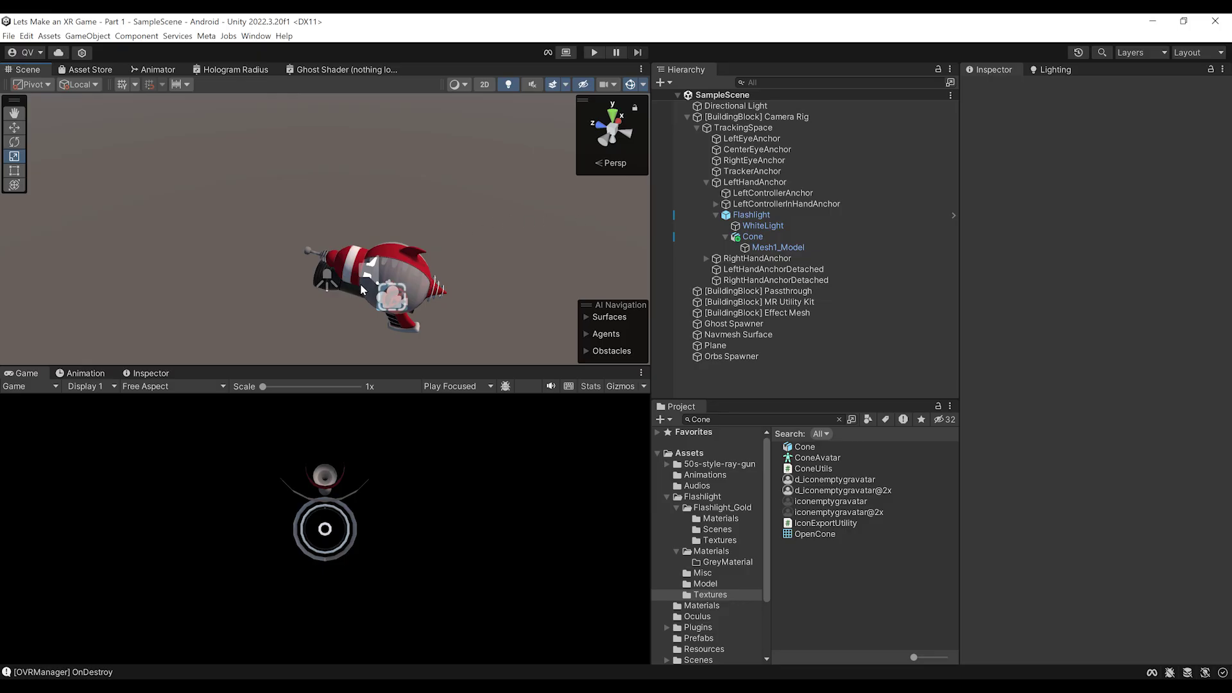
Collapse the Camera Rig and rename the Passthrough block to Passthrough Flashlight
click(687, 117)
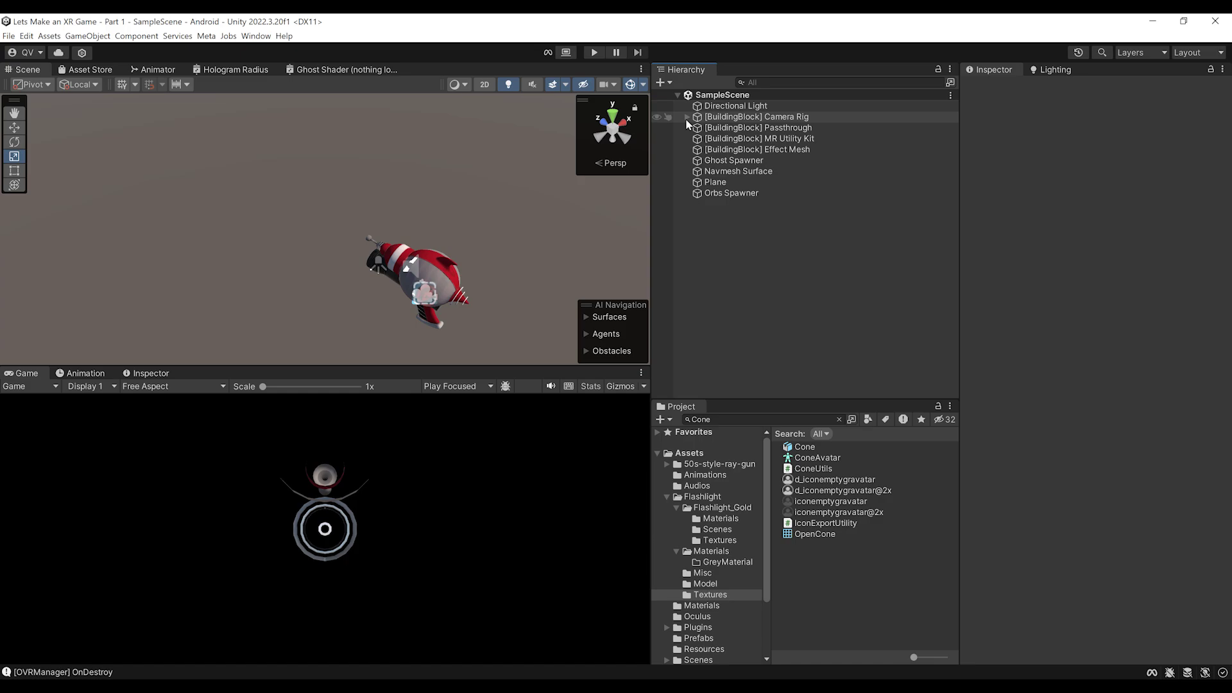
alt+drag(473, 240, 521, 215)
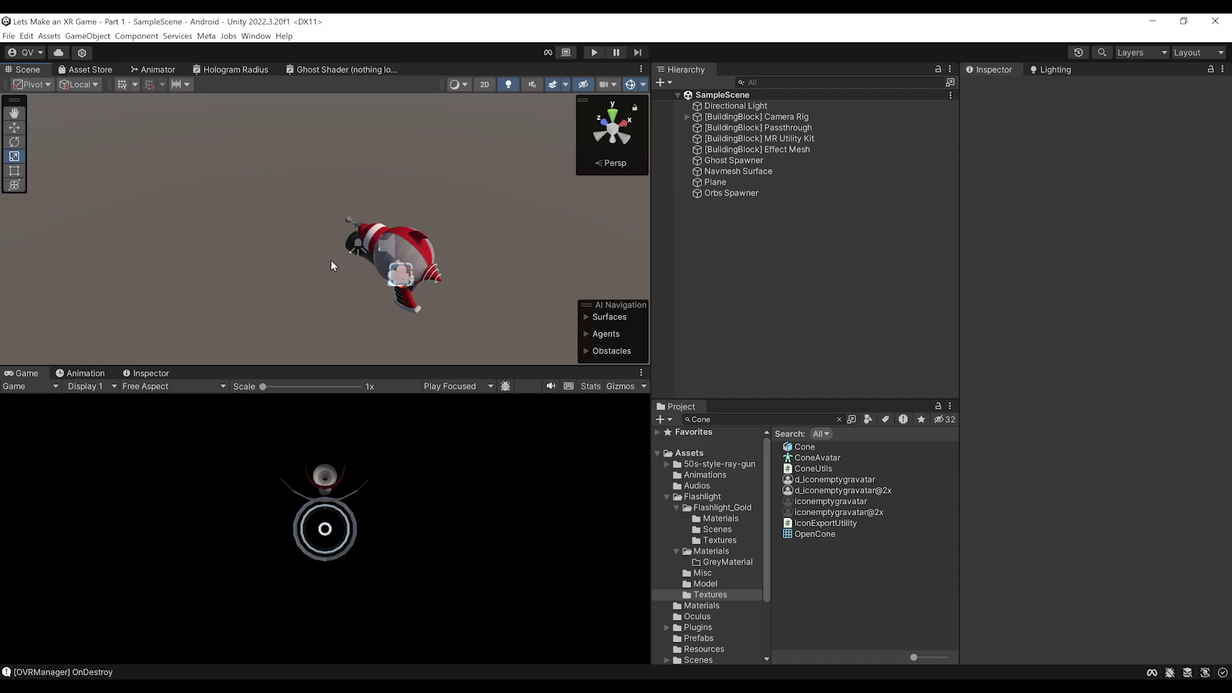
click(749, 129)
scroll(1134, 368, down, 4)
scroll(1134, 363, up, 3)
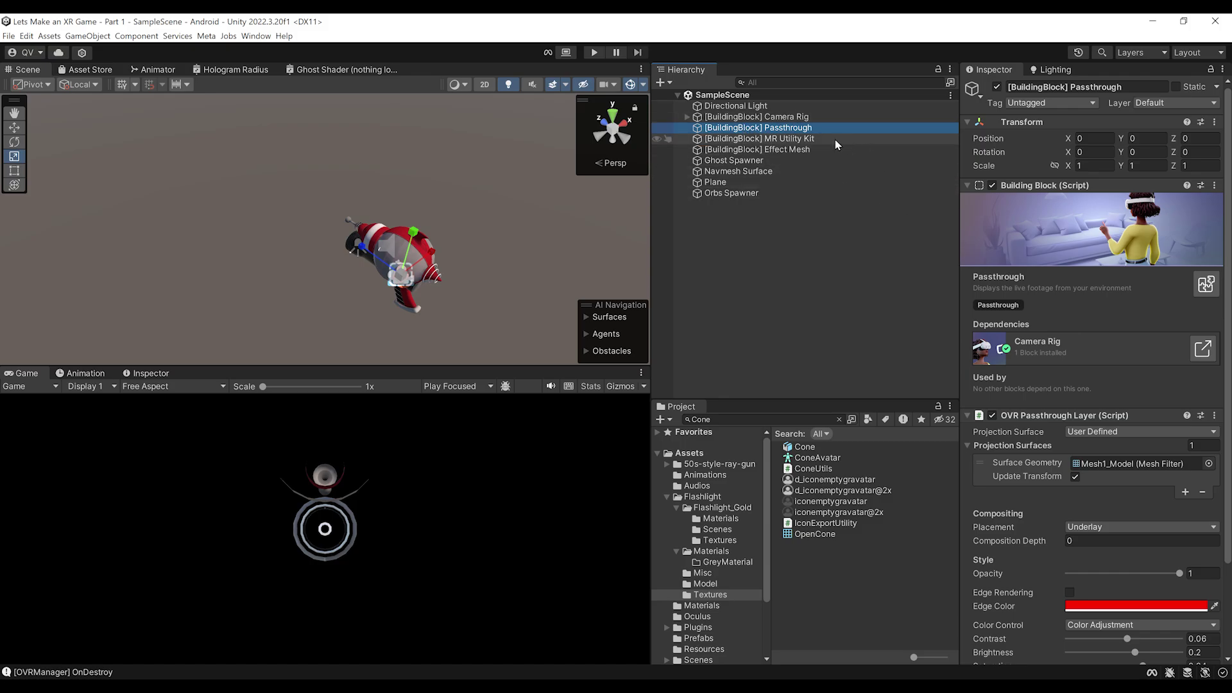
click(821, 127)
text(Fl)
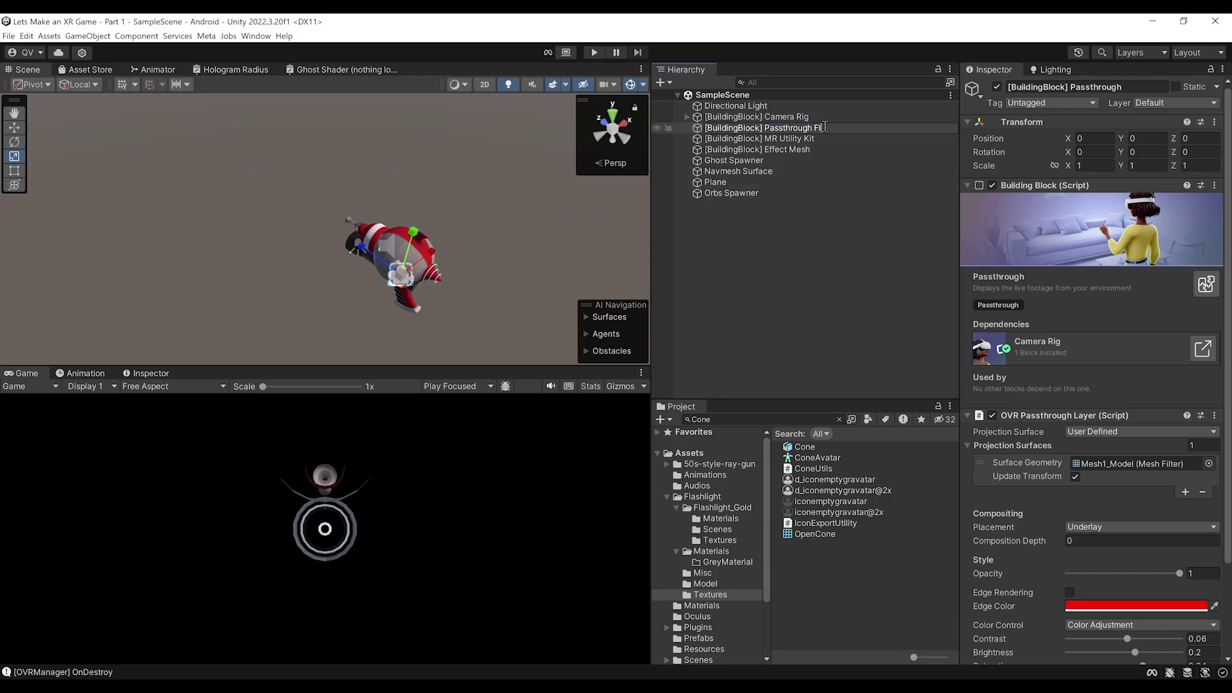
text(ashlight)
key(Return)
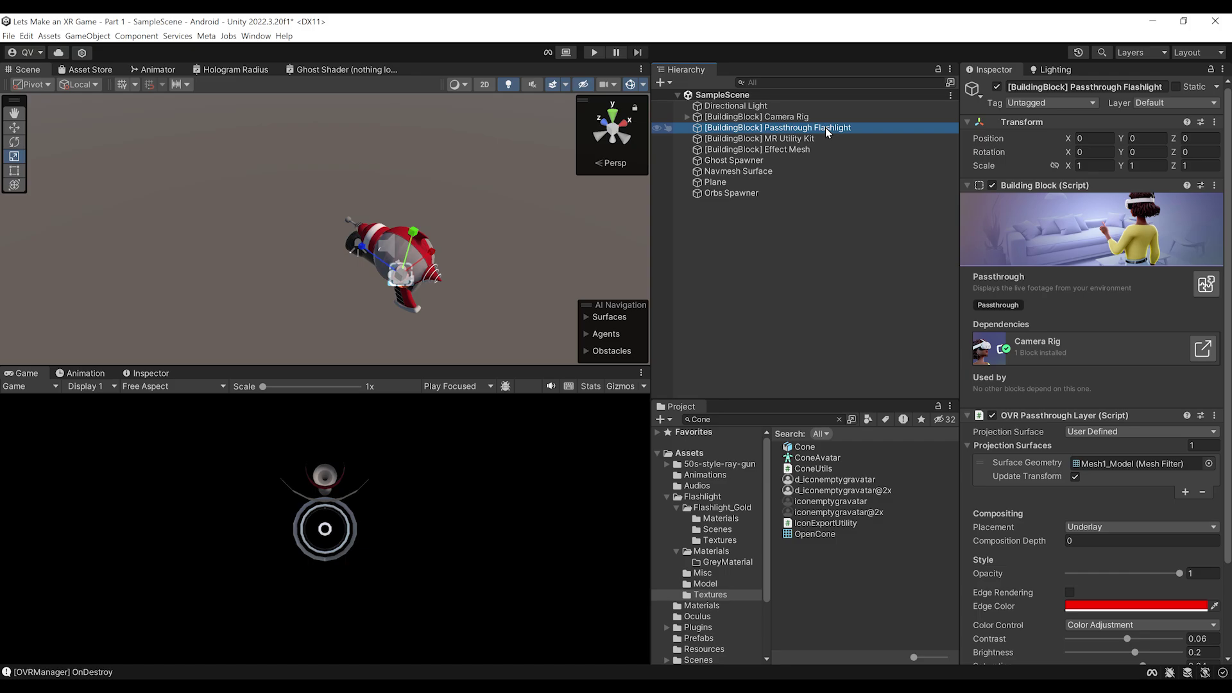
Duplicate it, drop the [BuildingBlock] prefix from the copy, and remove its Building Block script
key(ctrl+d)
key(F2)
key(Home)
key(ctrl+shift+Right)
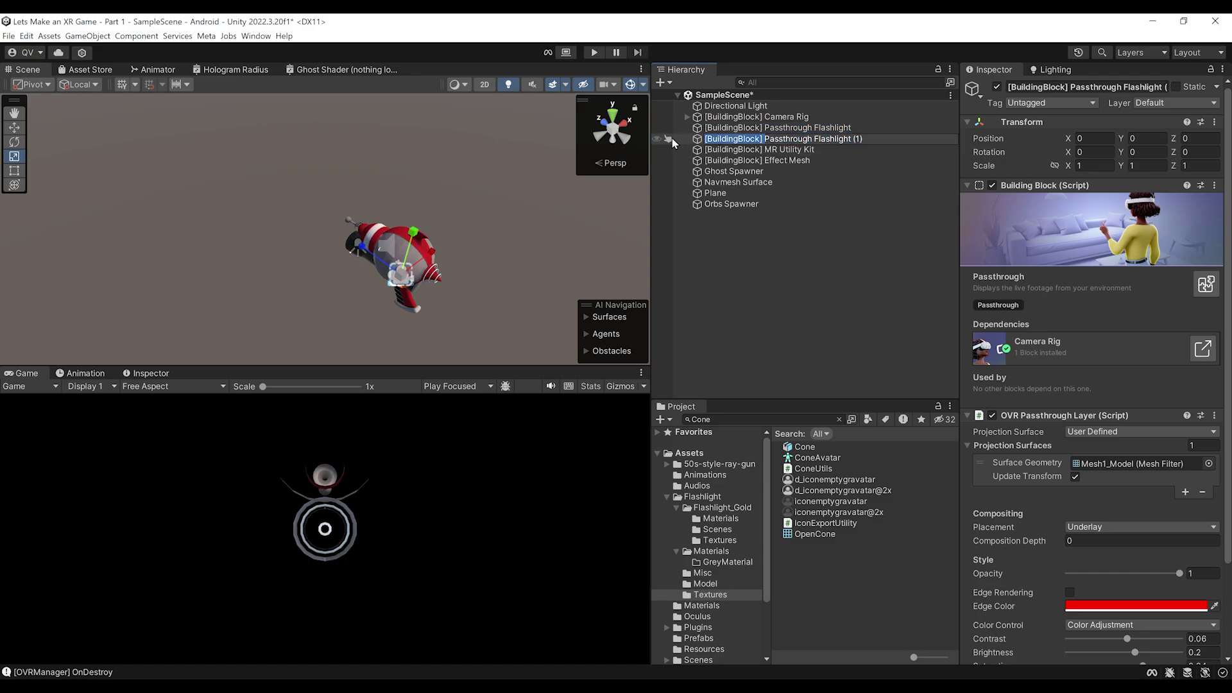
key(Delete)
key(Return)
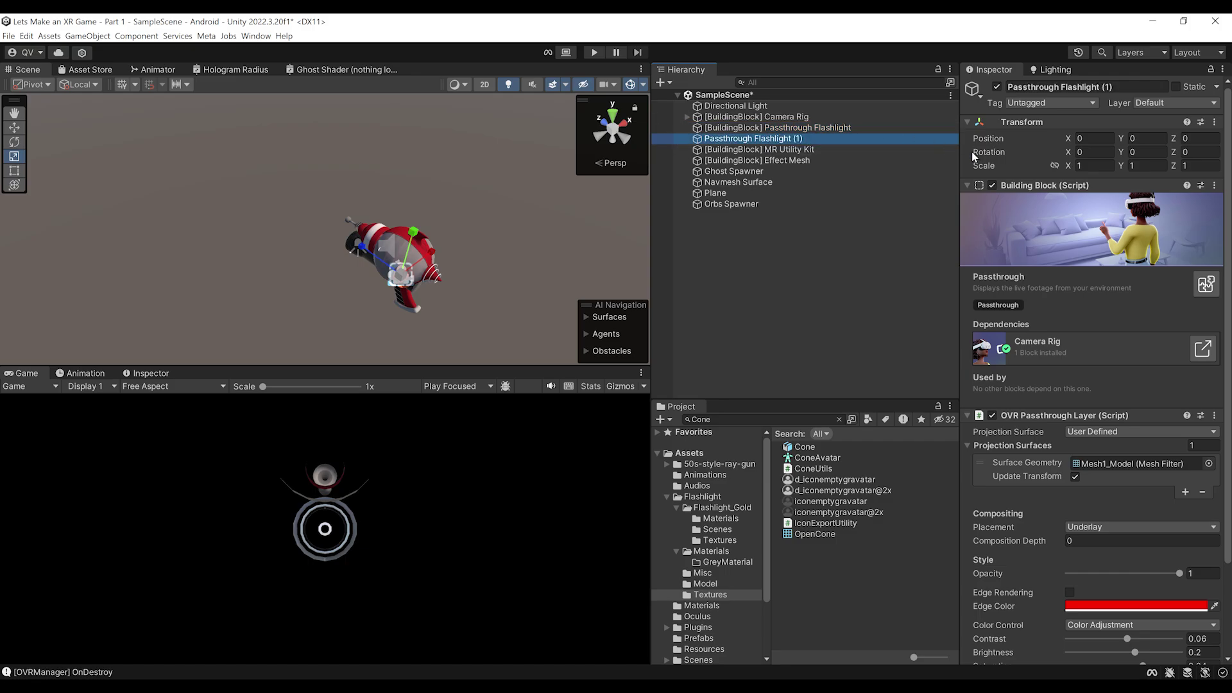
right_click(1014, 183)
click(1073, 208)
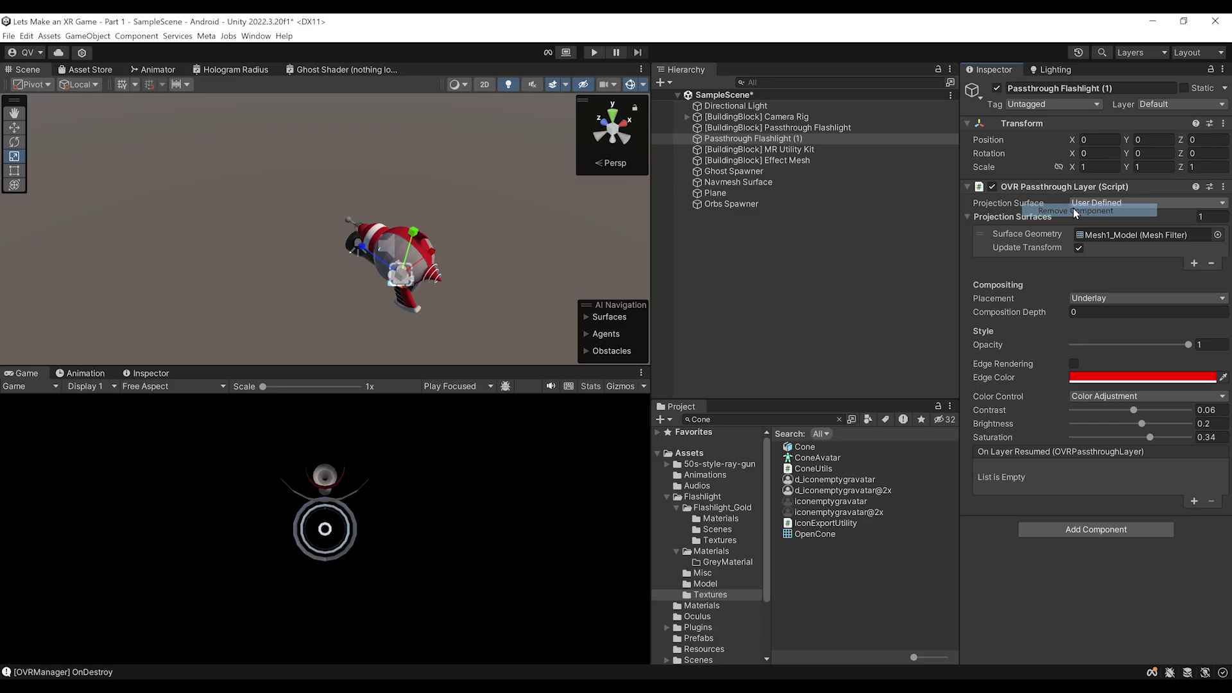
Rename the duplicate to Passthrough Background and save the scene
click(807, 140)
click(807, 140)
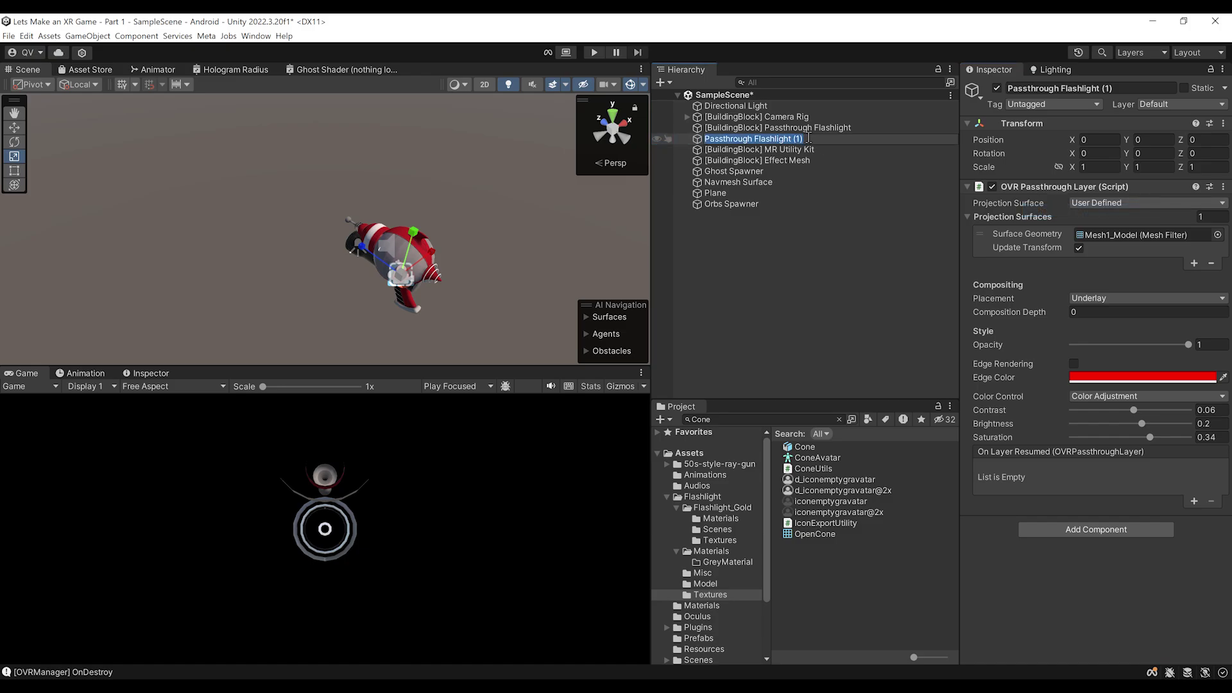
drag(804, 140, 755, 142)
text(Backgroun)
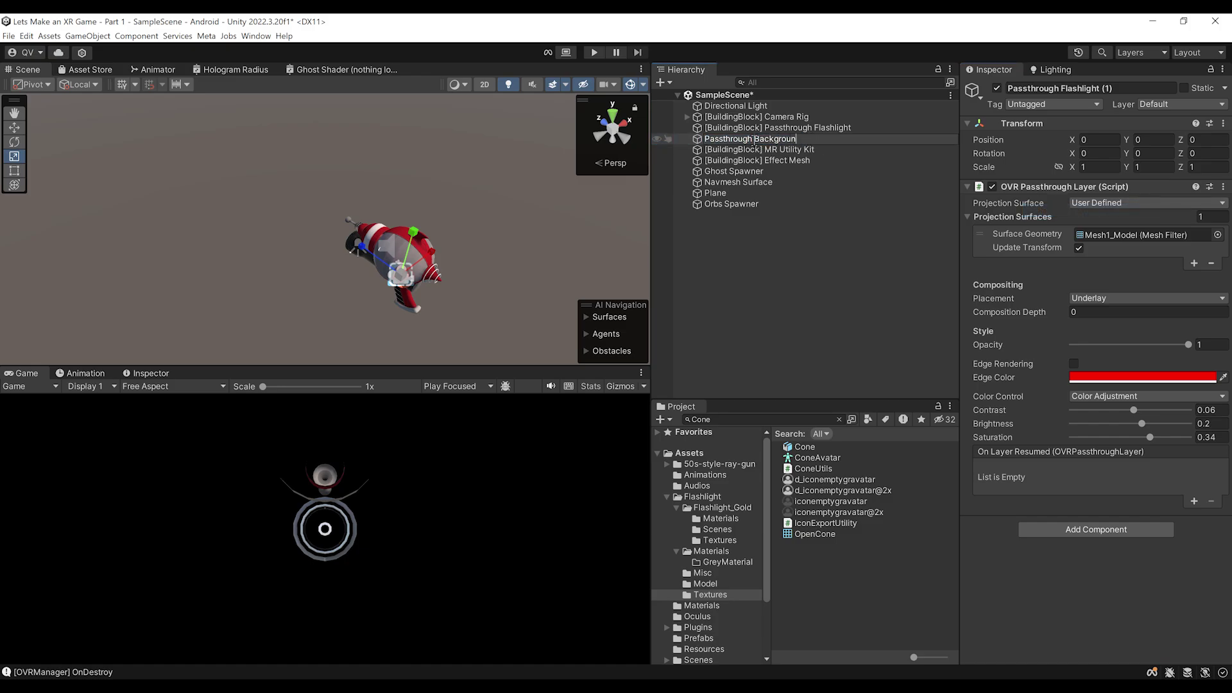
text(d)
key(Return)
key(ctrl+s)
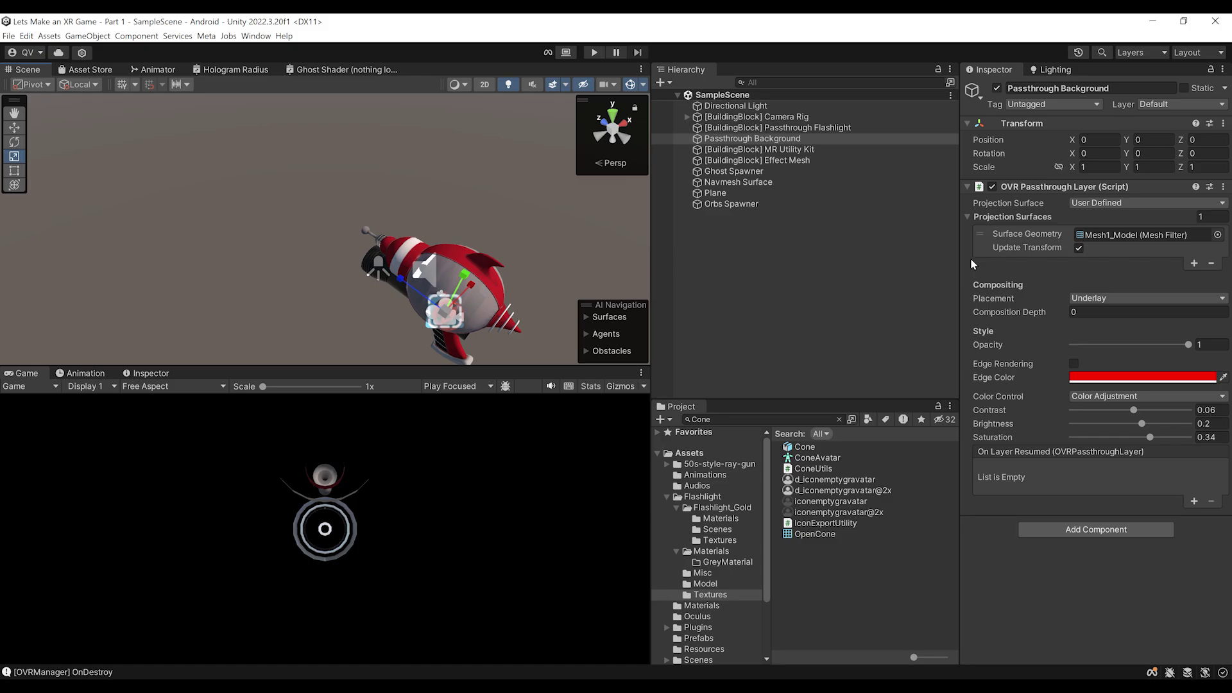
Give Passthrough Background a Reconstructed projection surface, brightness -0.2 and saturation -0.22
click(1099, 207)
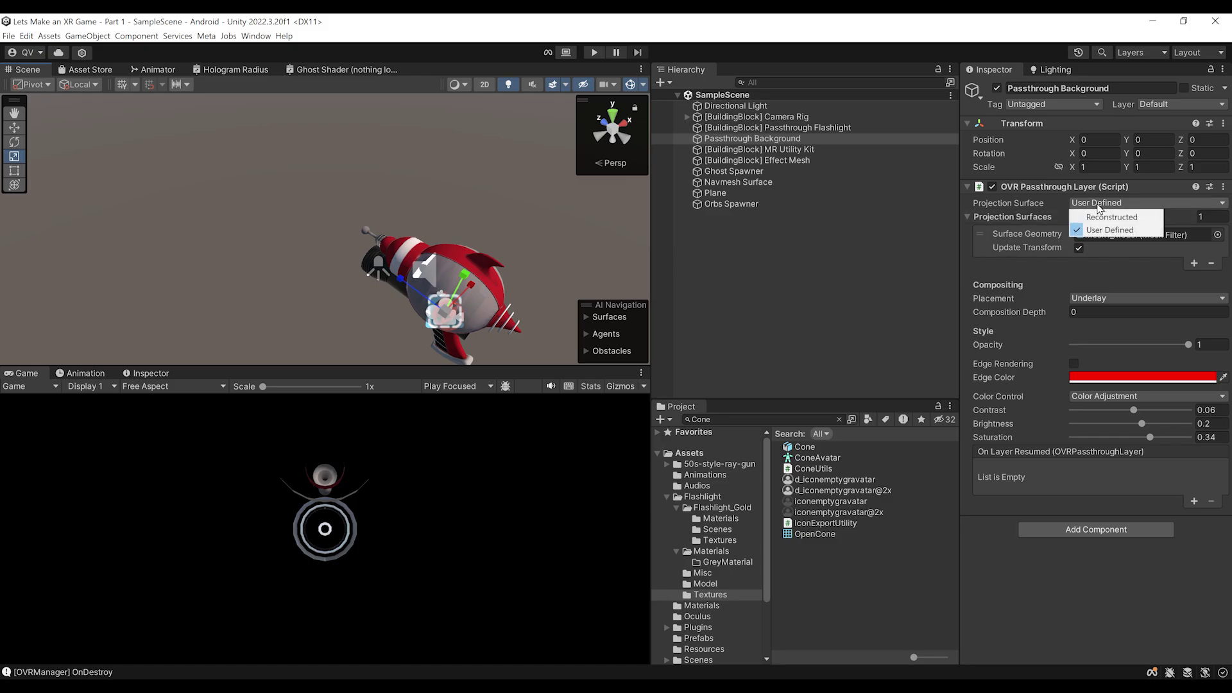
click(1119, 217)
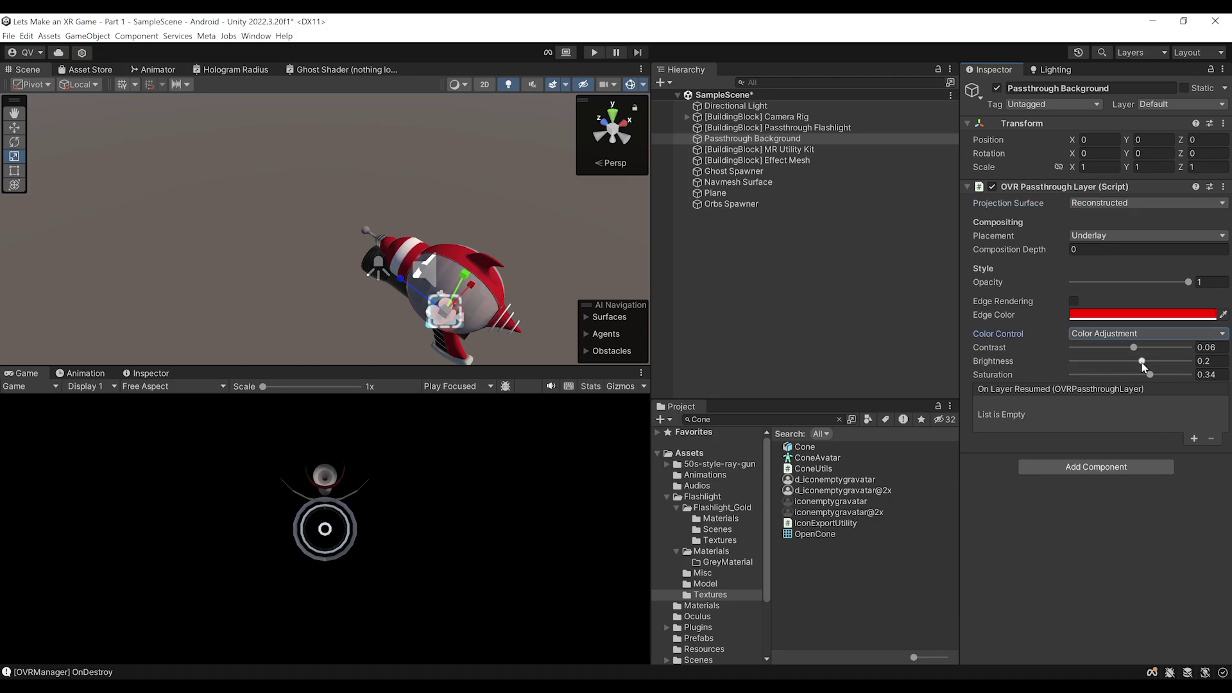
click(1204, 361)
text(-0.2)
key(Return)
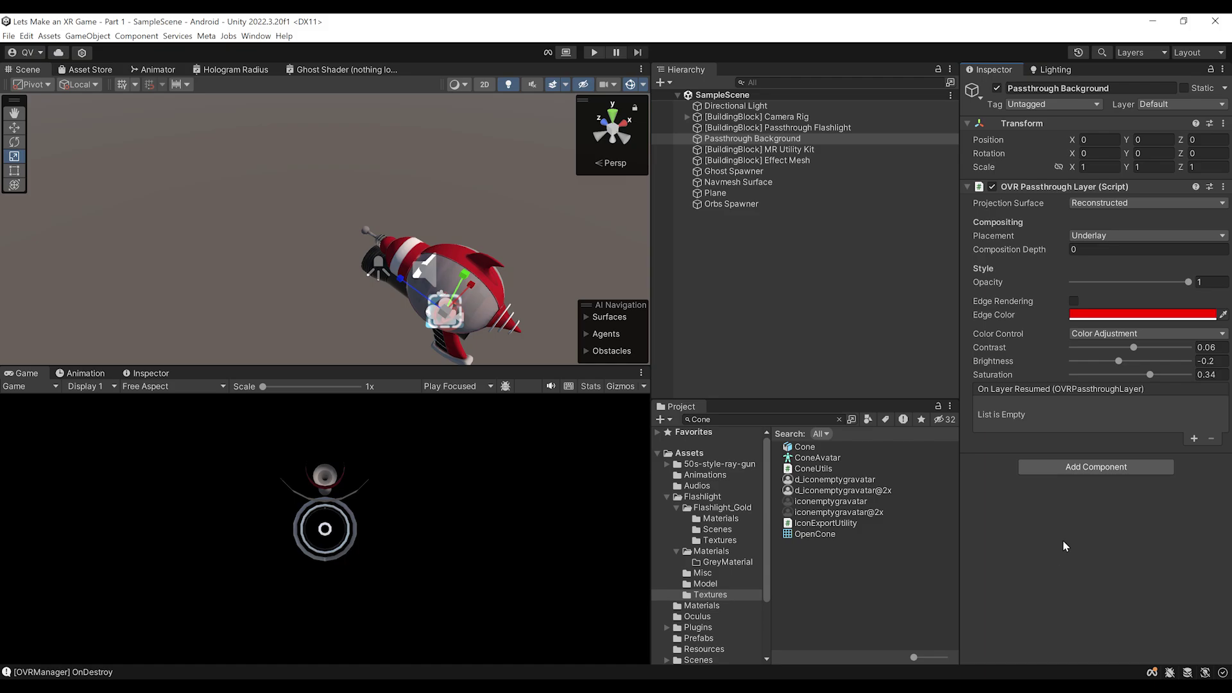
drag(1150, 375, 1118, 377)
key(ctrl+s)
Lower the background layer's opacity to 0.815 and save the scene
drag(1190, 291, 1168, 288)
key(ctrl+s)
right_drag(385, 270, 507, 196)
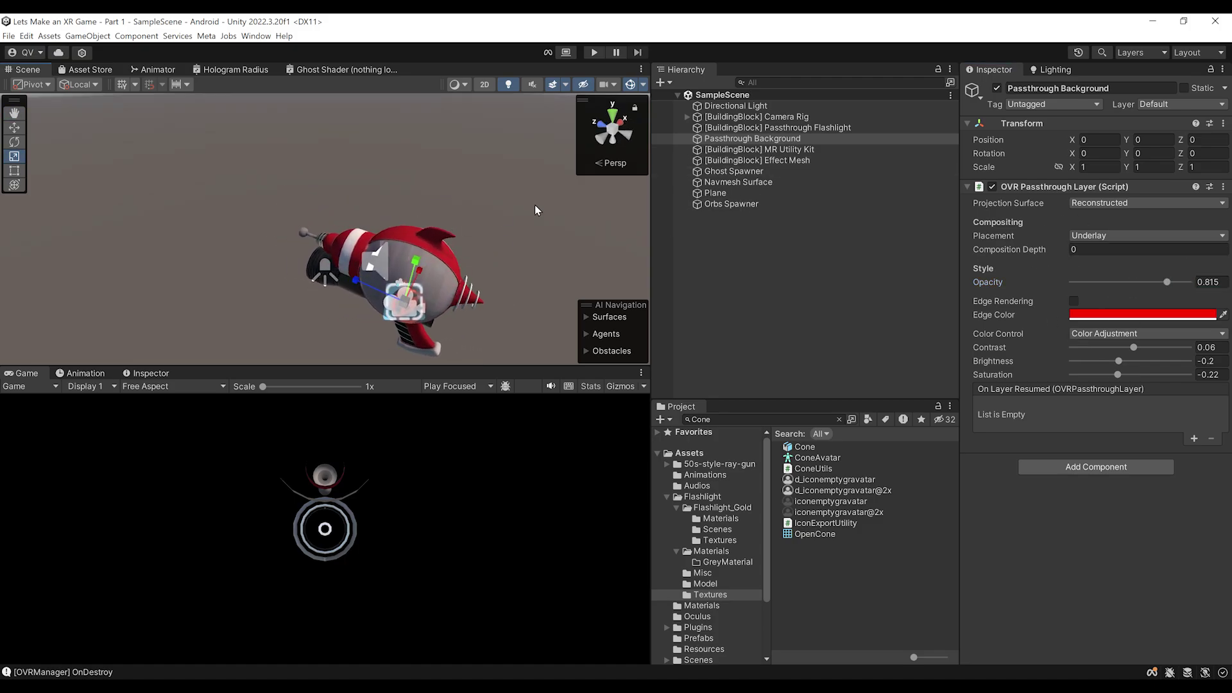
click(843, 127)
scroll(1065, 471, down, 3)
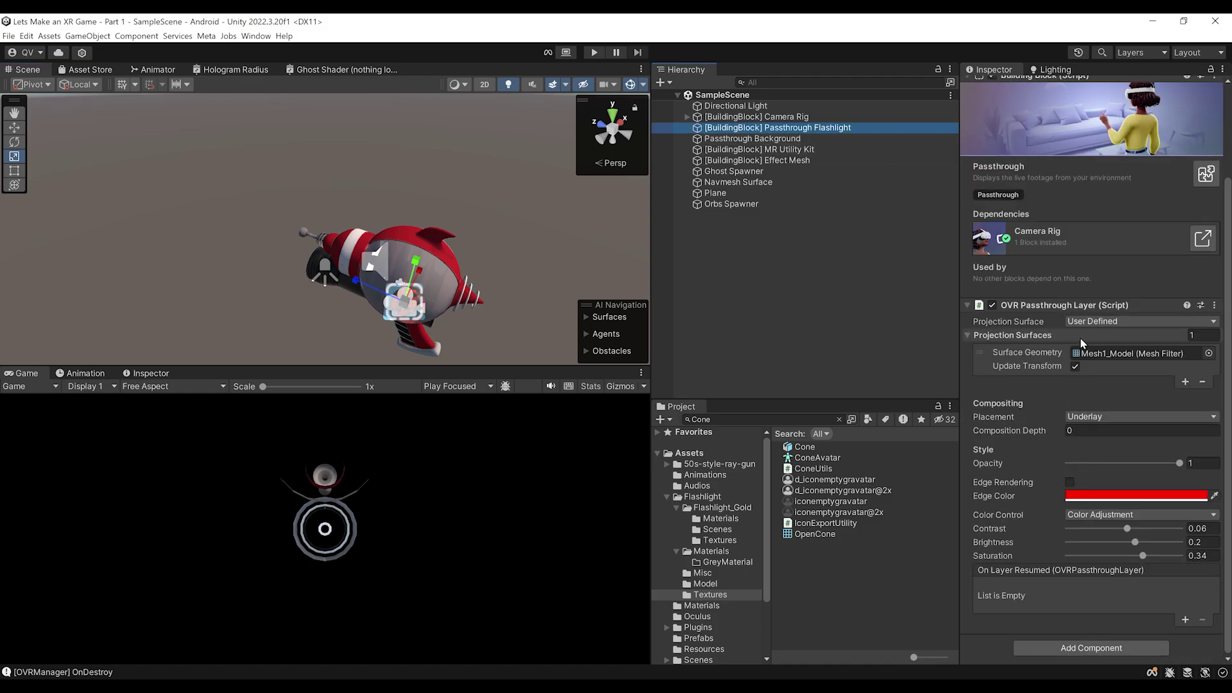
Compare Passthrough Background and Passthrough Flashlight settings, ending on the Background layer
scroll(982, 355, up, 3)
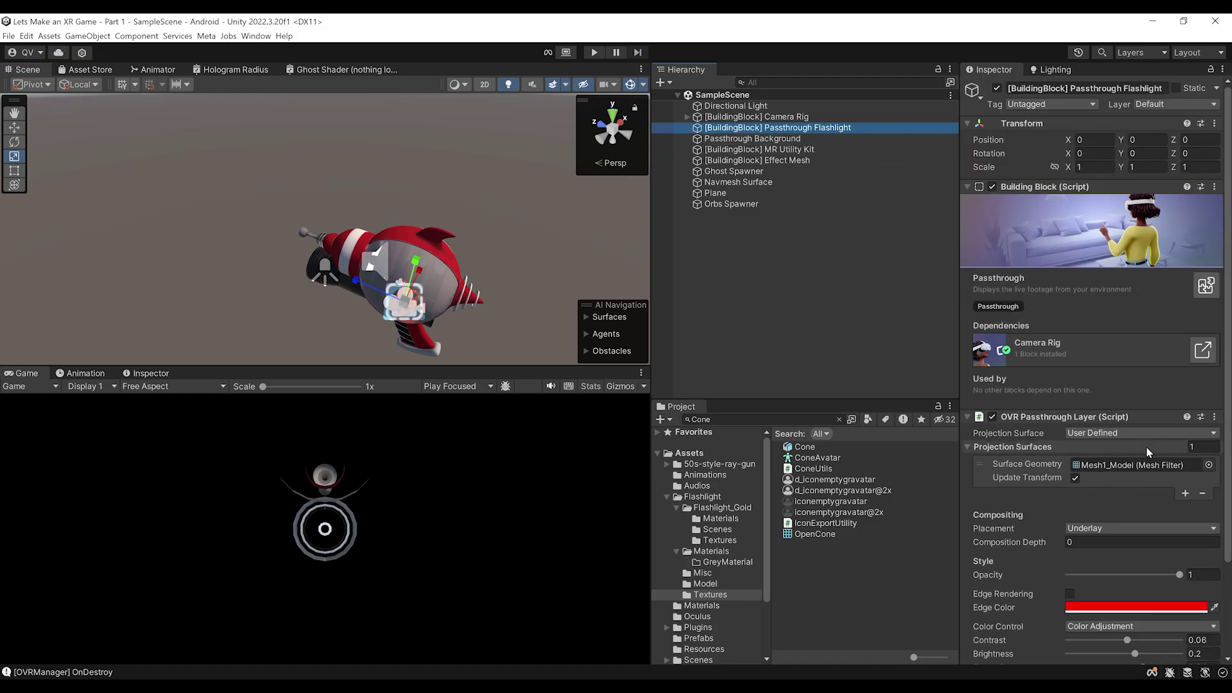
click(748, 139)
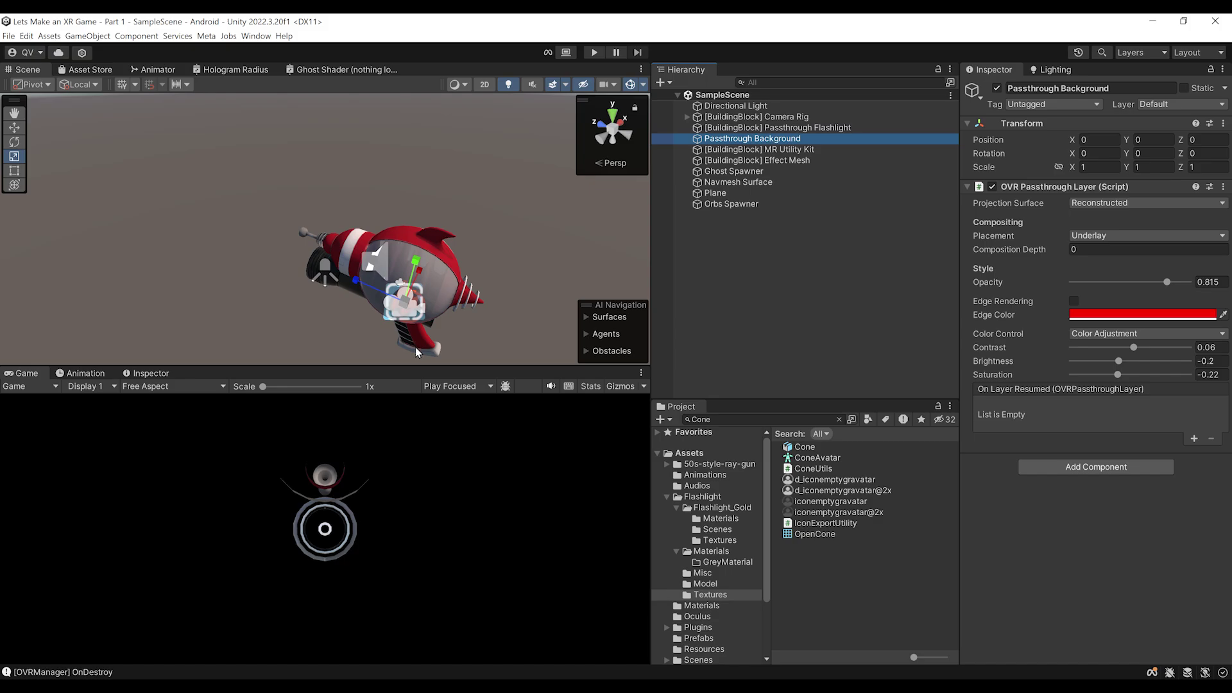
middle_drag(369, 264, 394, 250)
scroll(417, 232, up, 3)
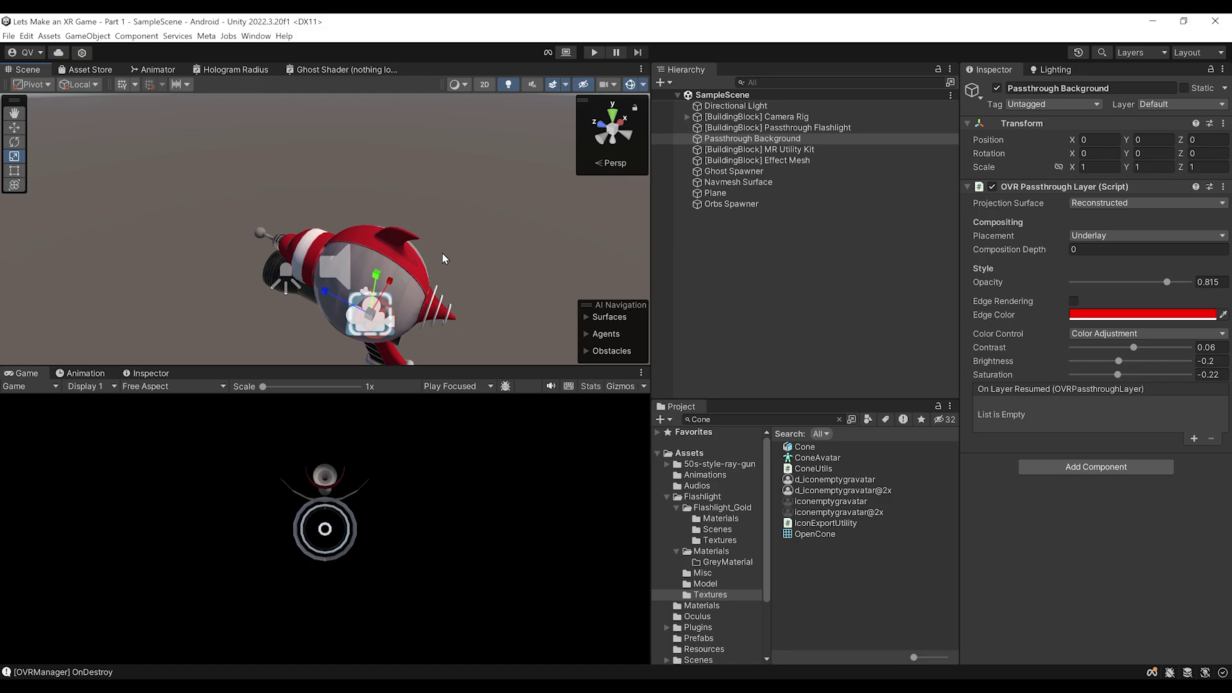
click(783, 128)
click(792, 141)
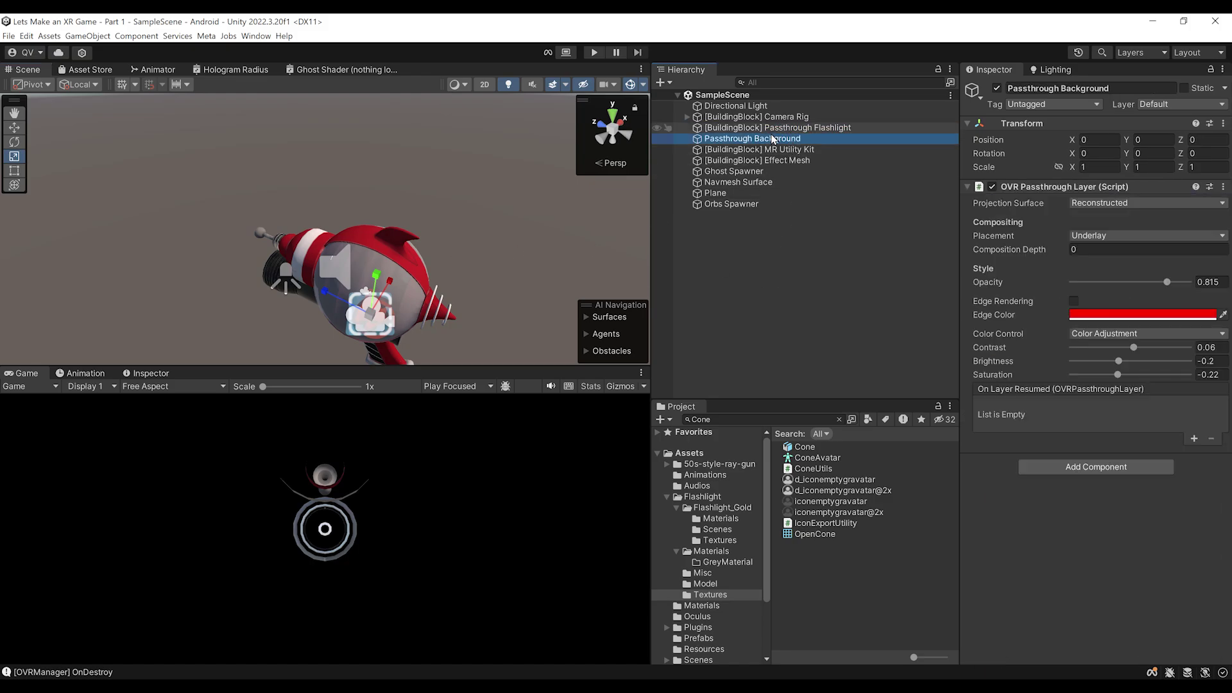
click(771, 131)
click(770, 137)
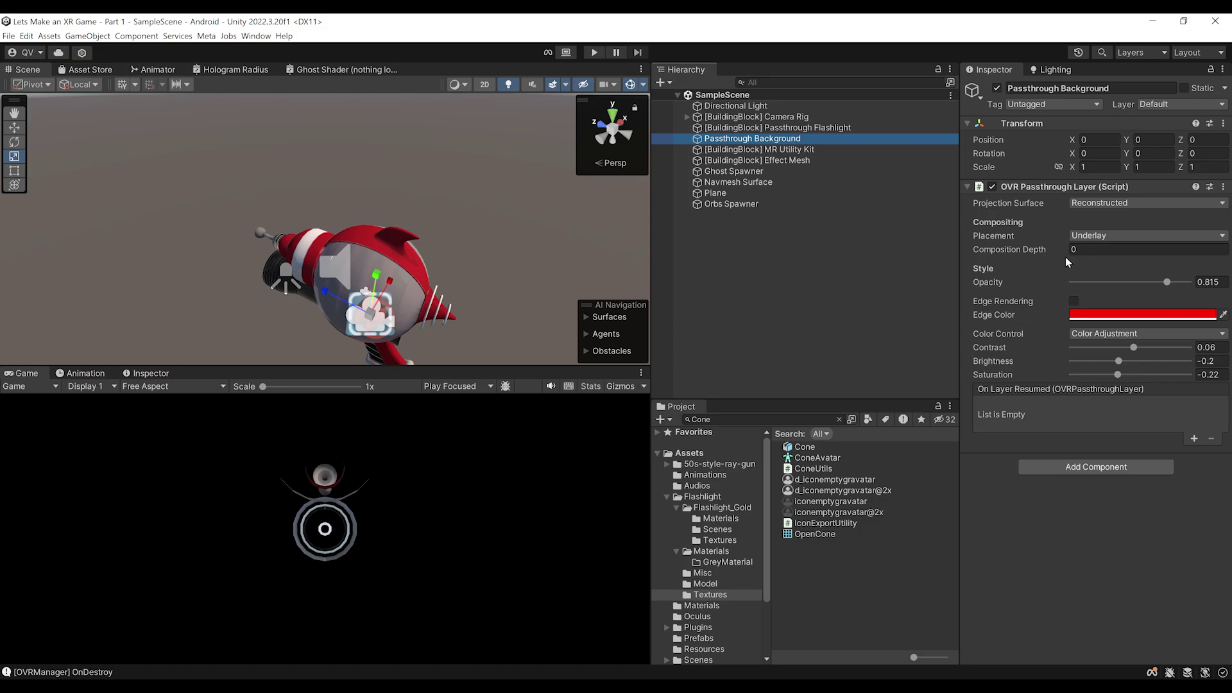
Set the Background layer's composition depth to 1, then review Passthrough Flashlight's settings
mouse_move(1032, 253)
click(1091, 249)
text(1)
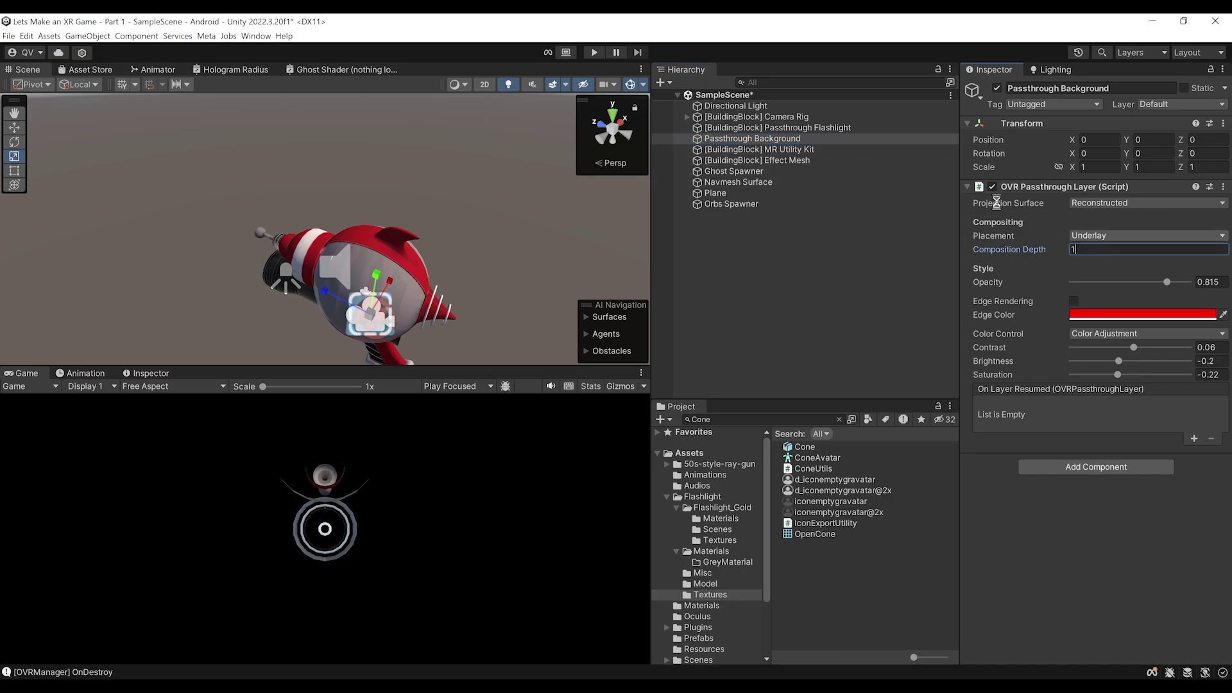
click(814, 127)
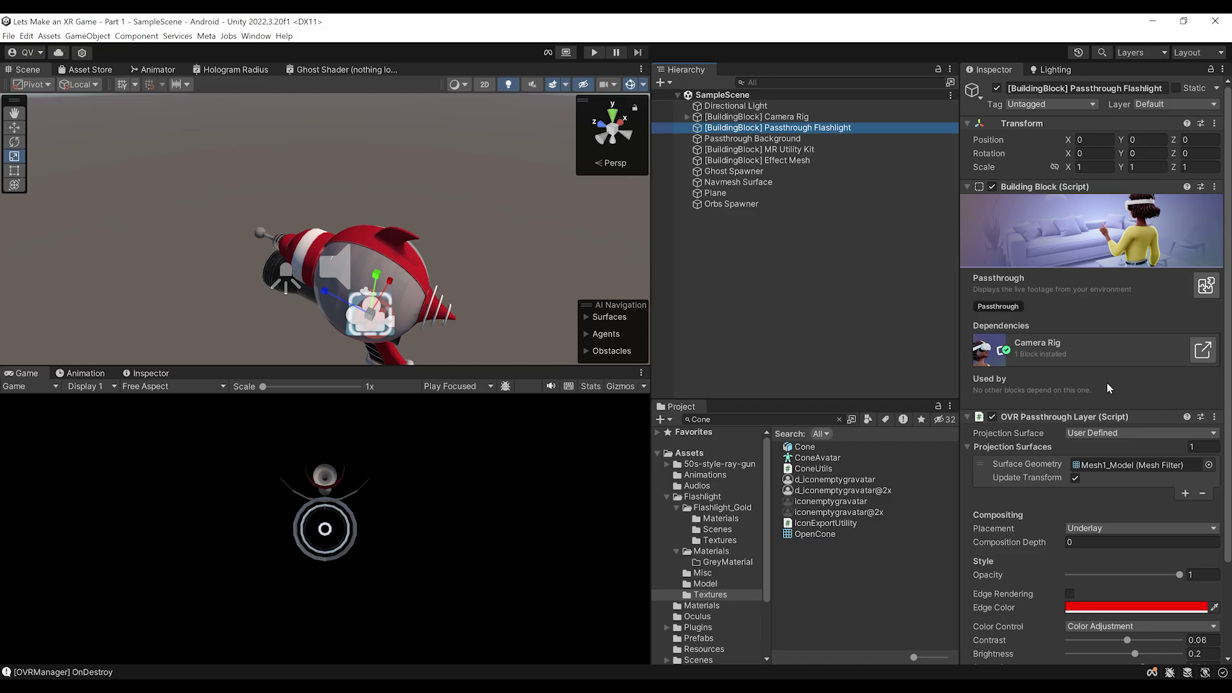
scroll(1111, 388, down, 3)
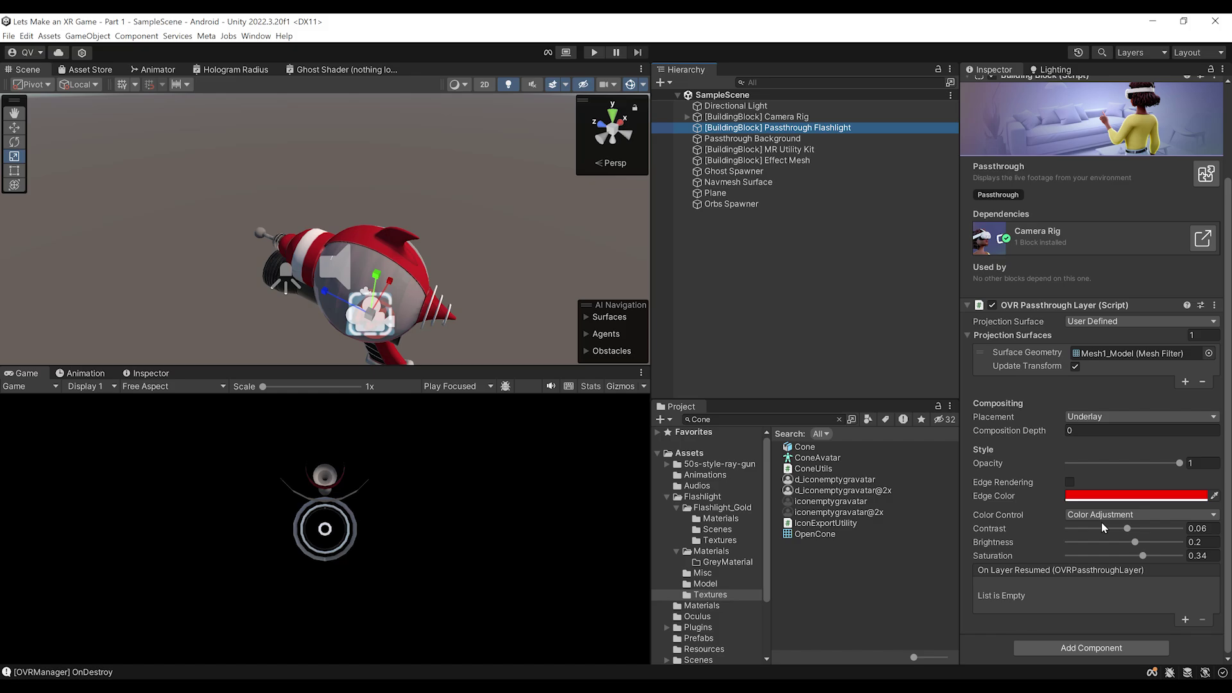
Build and run the Android XR project, waiting until it succeeds after 325 seconds
click(582, 478)
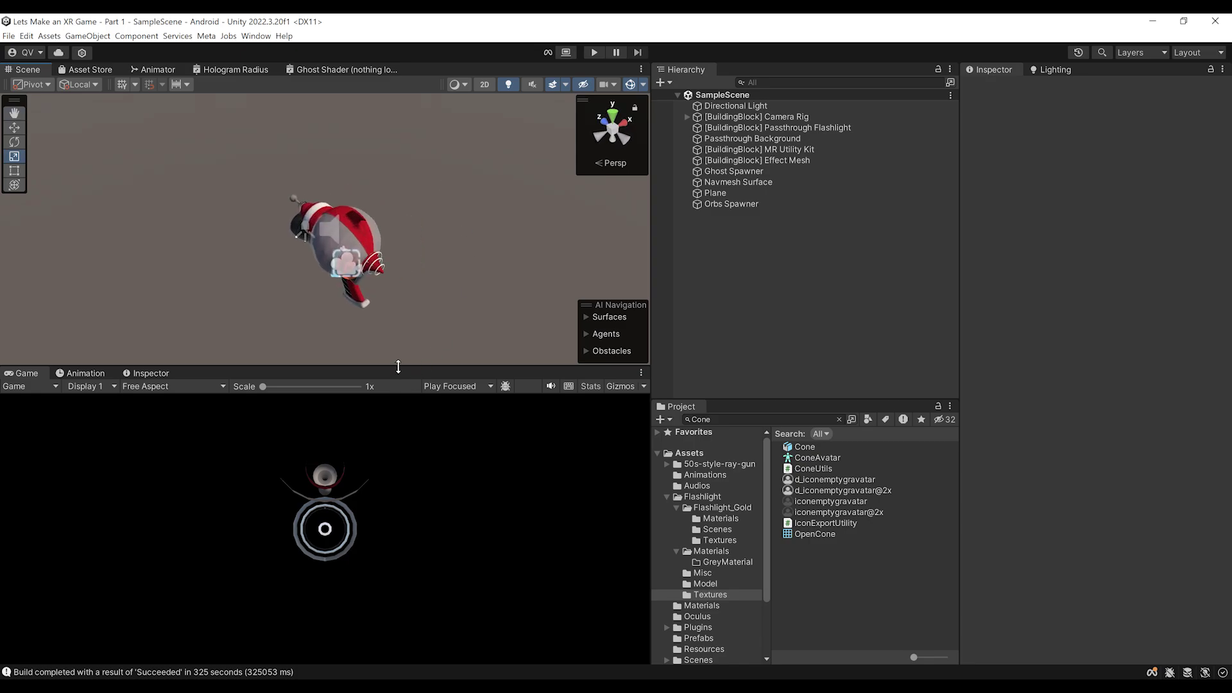
Enlarge the Scene view and Project panel, then list the URP pipeline assets in Assets > Settings
drag(399, 366, 399, 416)
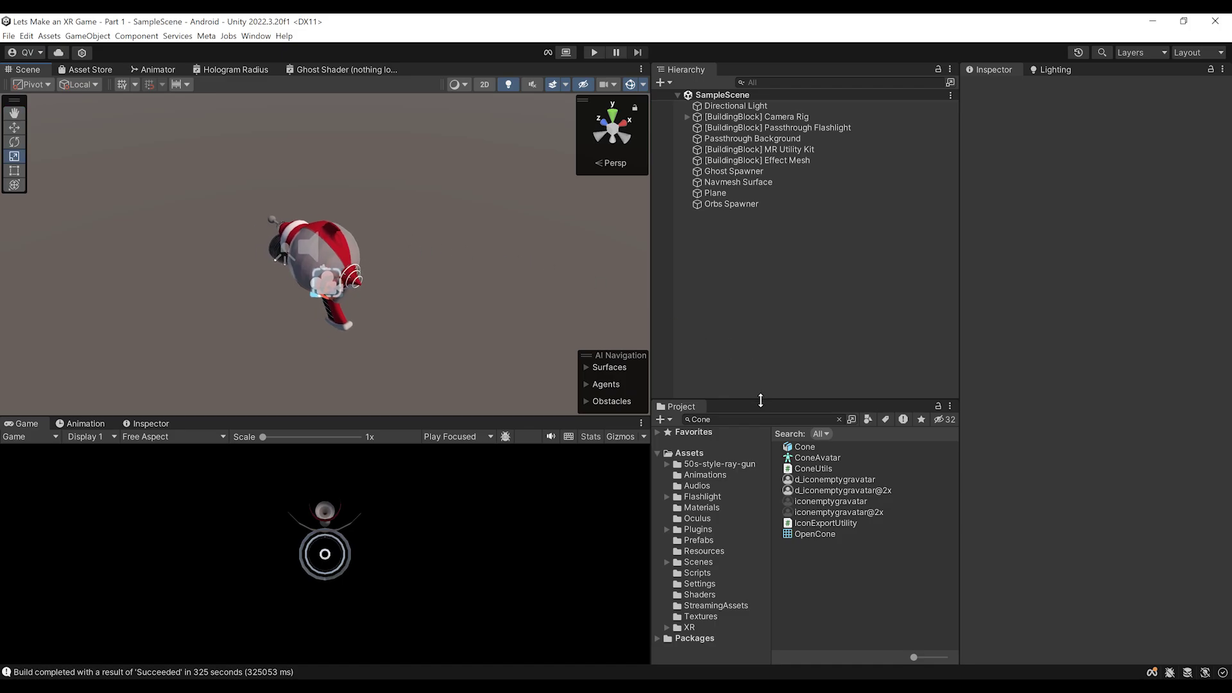
drag(762, 400, 765, 312)
click(732, 495)
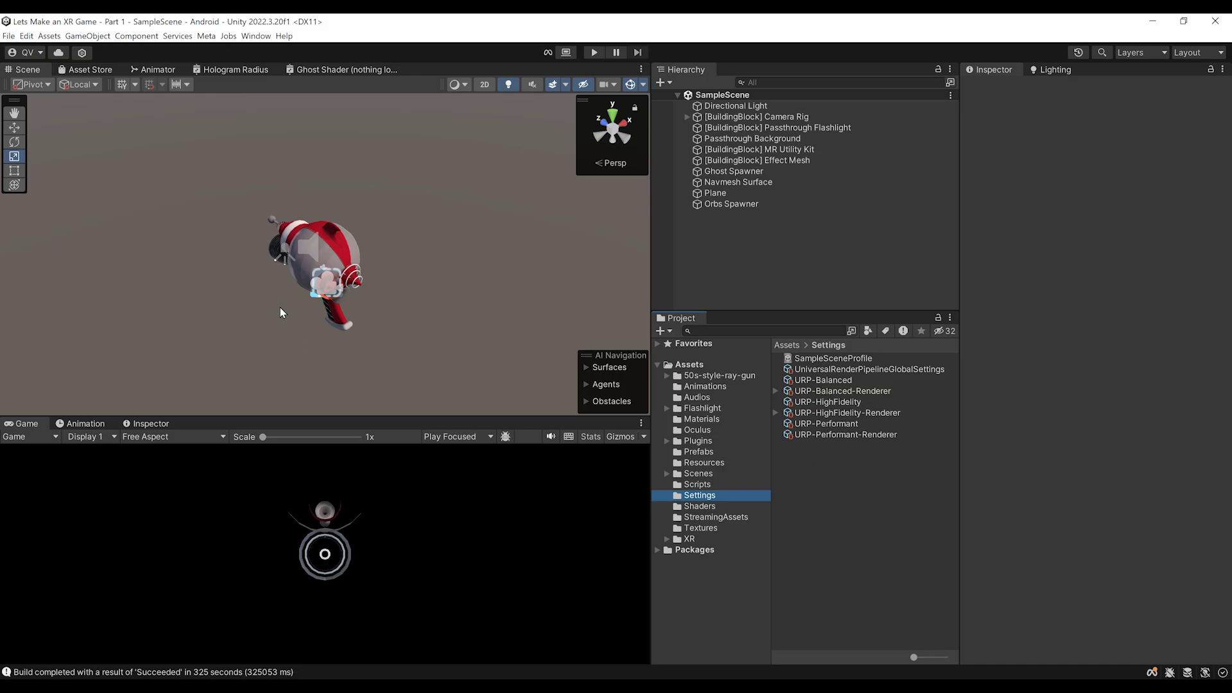
Open Project Settings on the Graphics page and move the window aside
click(23, 38)
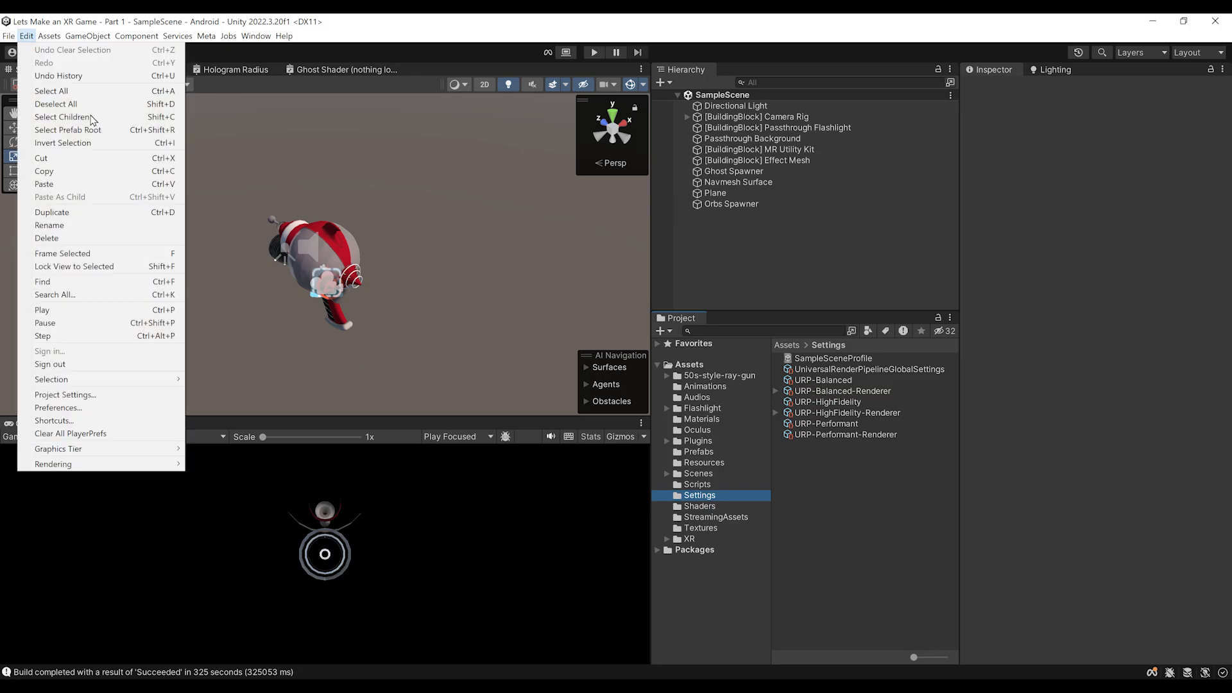
click(52, 392)
click(29, 151)
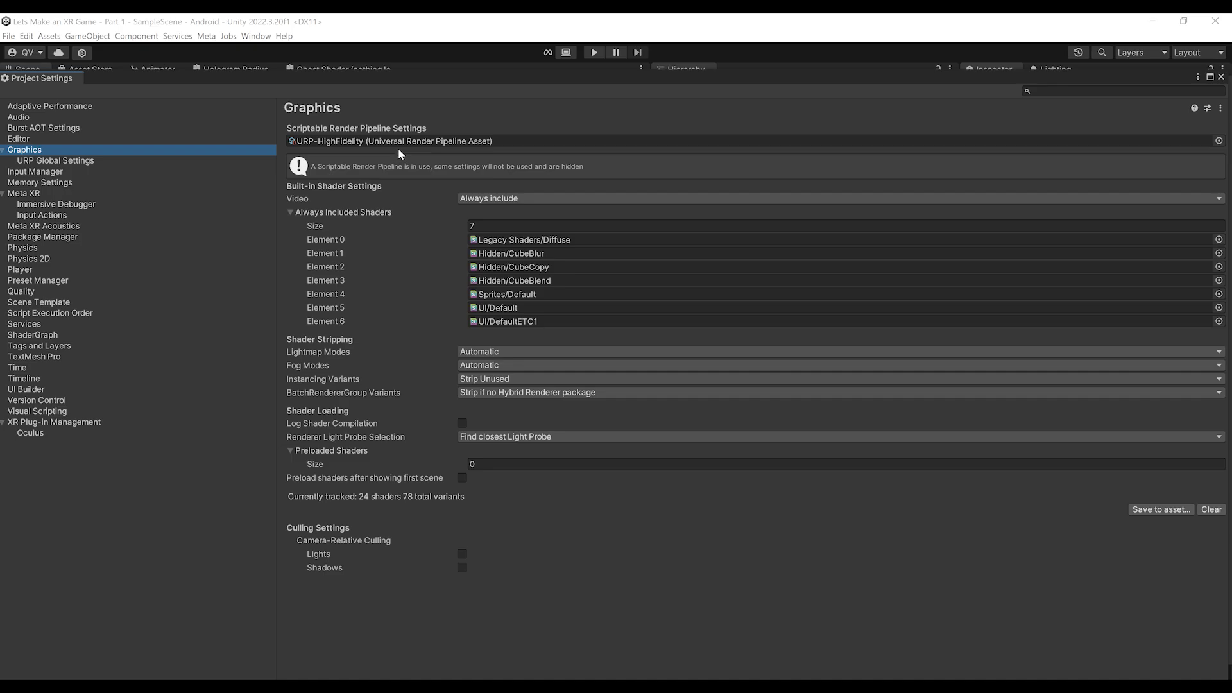
drag(431, 83, 617, 123)
drag(183, 111, 793, 427)
drag(895, 417, 188, 54)
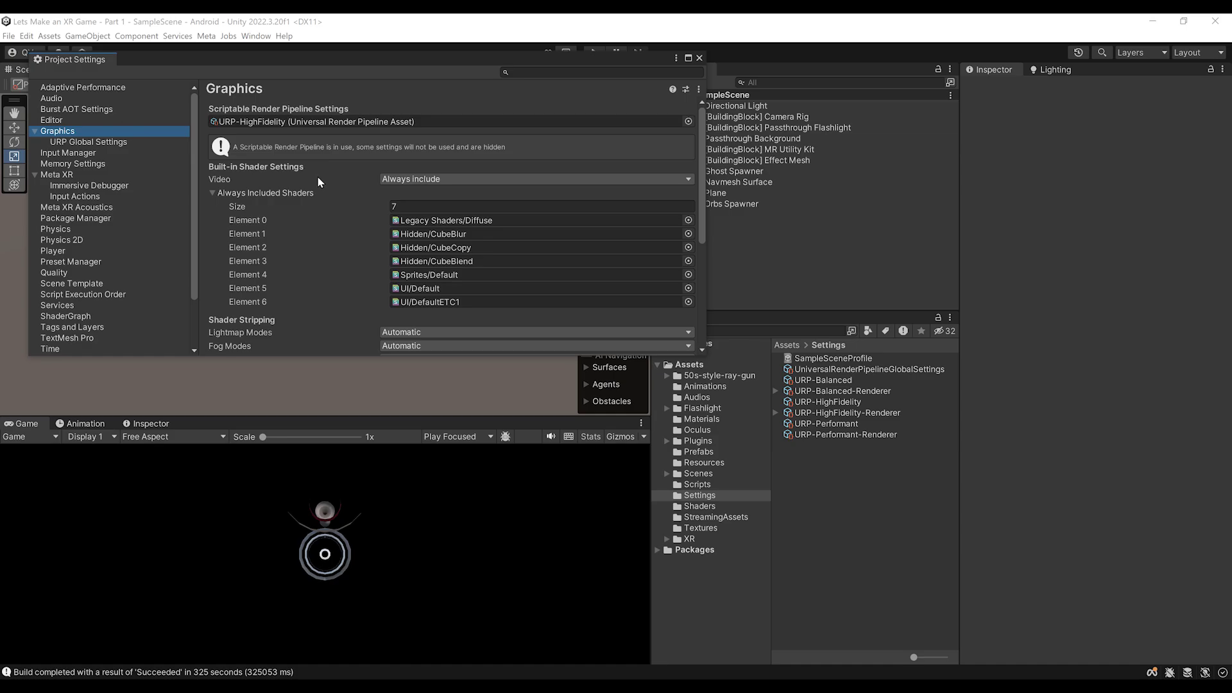
Select the URP-HighFidelity pipeline asset used by Graphics and close Project Settings
click(369, 122)
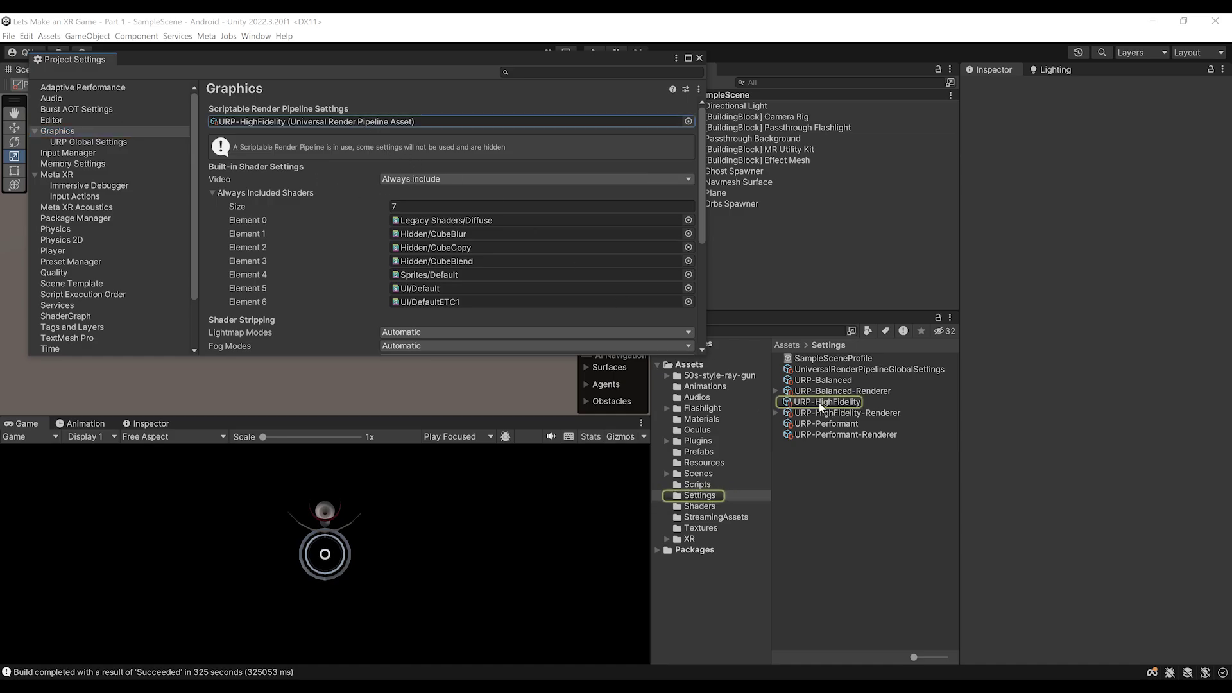
click(817, 406)
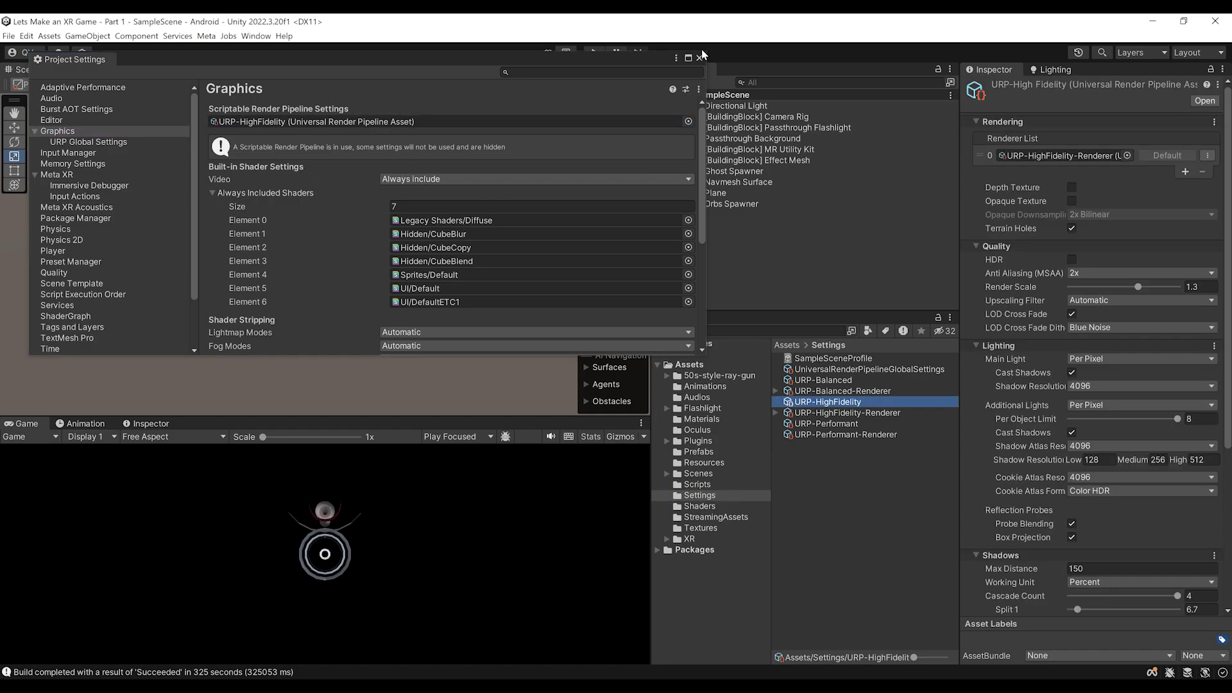
click(700, 59)
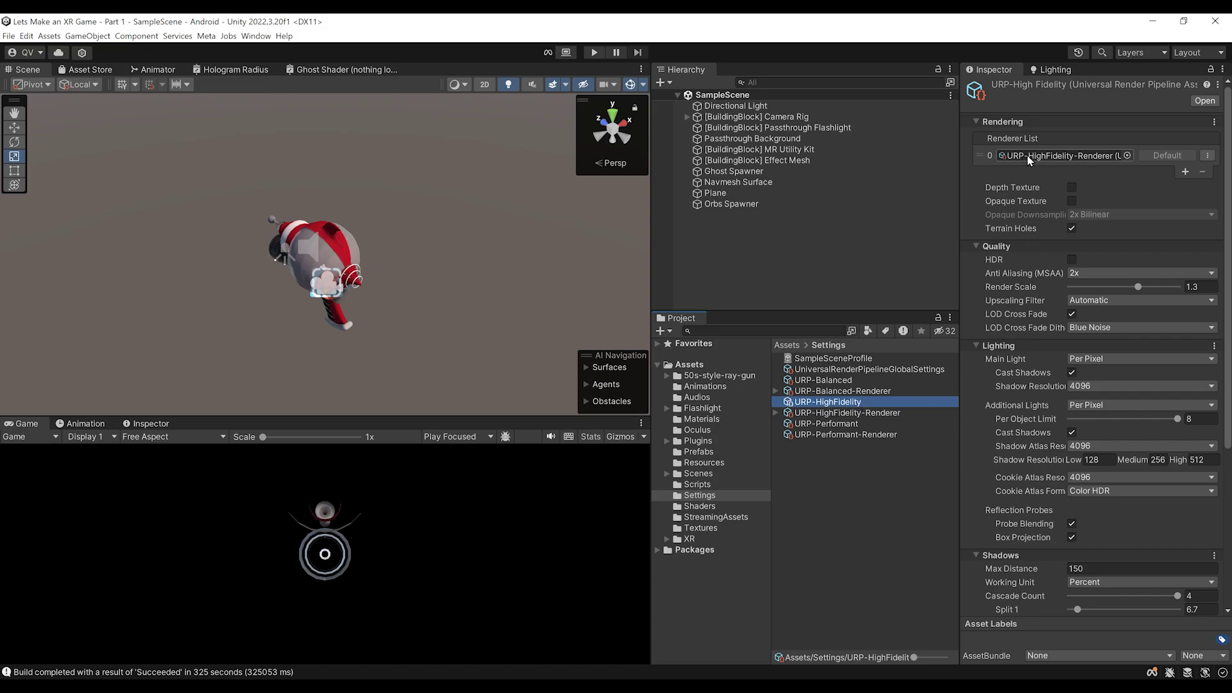
Select URP-HighFidelity-Renderer and switch off its Screen Space Ambient Occlusion feature
click(1052, 156)
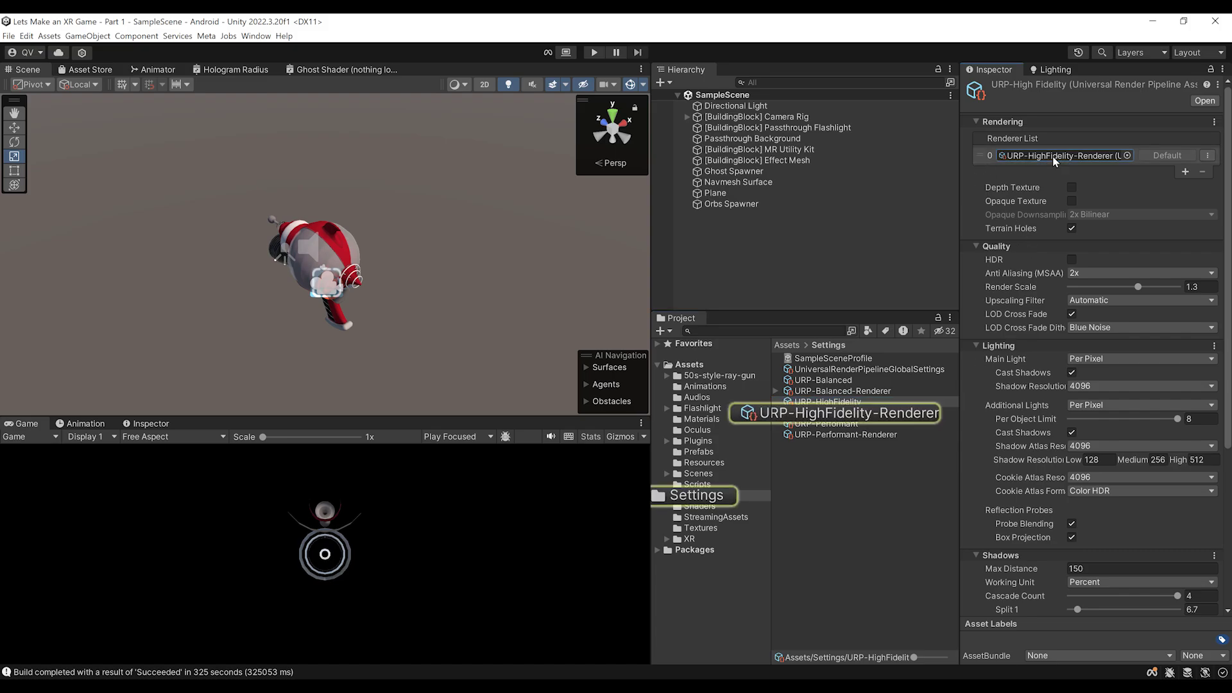
click(838, 414)
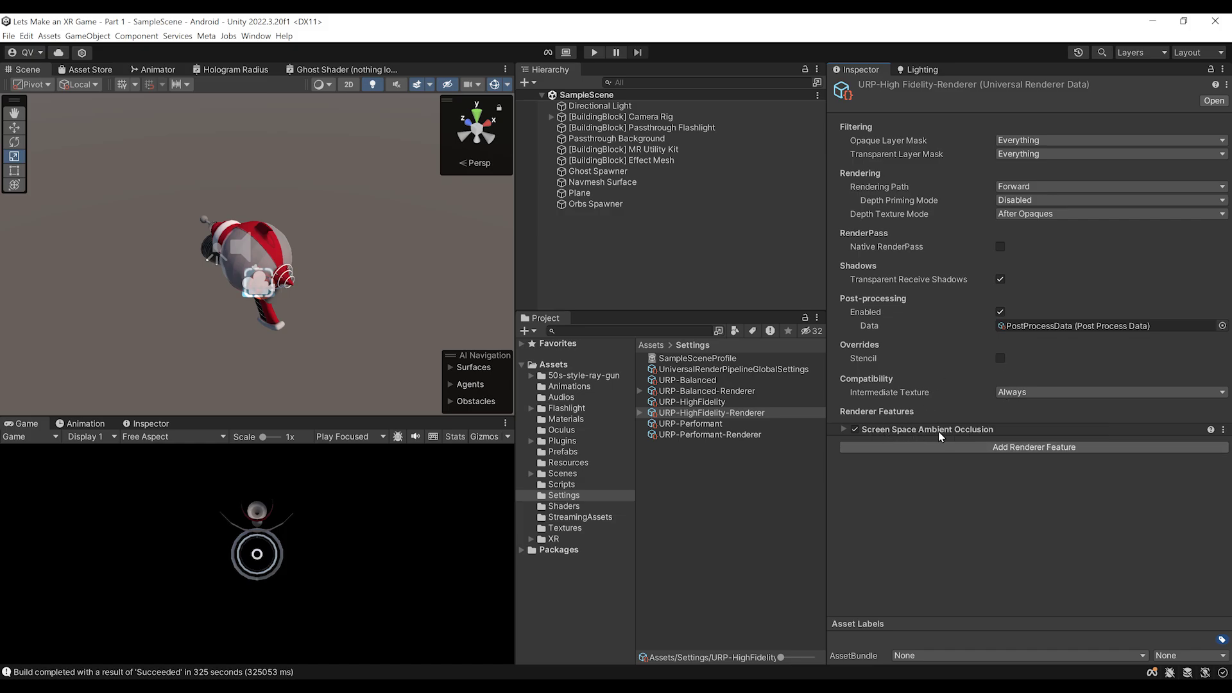
click(857, 429)
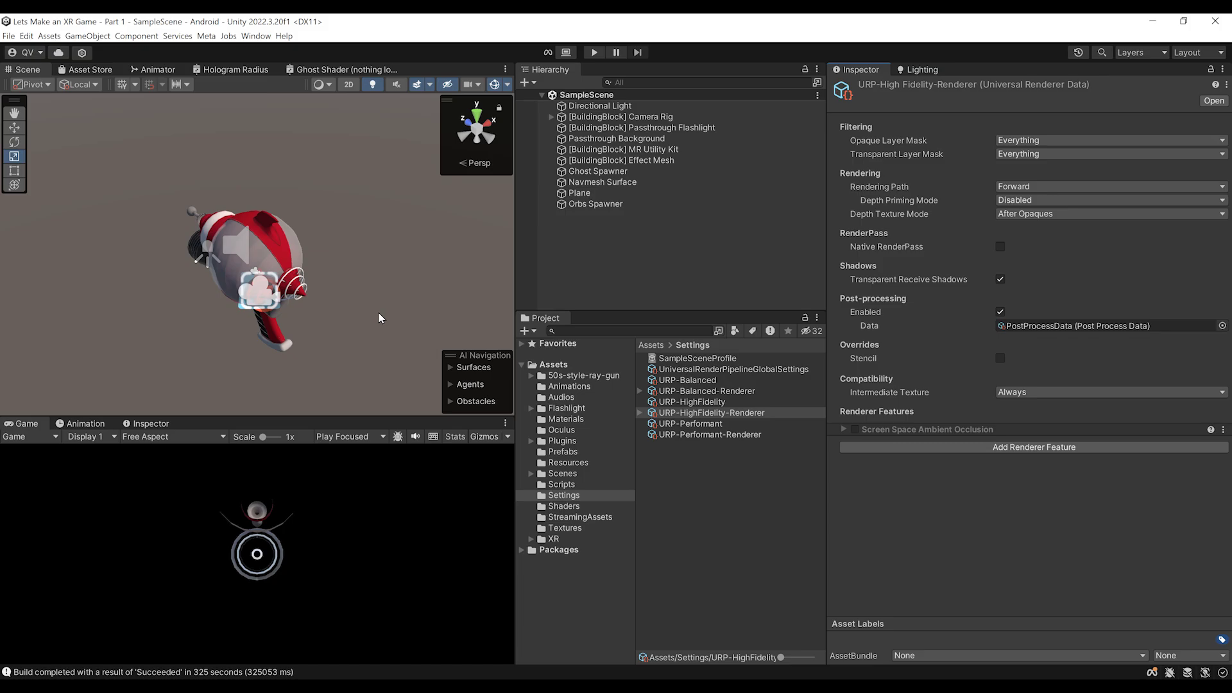
scroll(378, 318, down, 2)
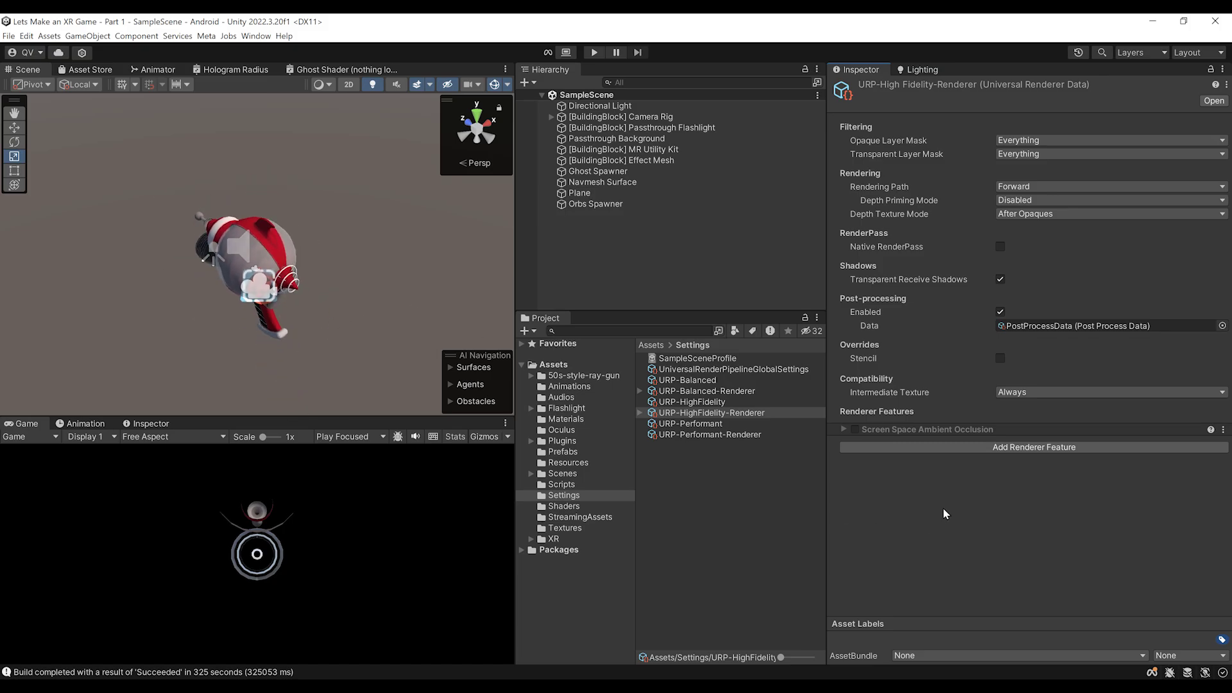
alt+drag(325, 237, 352, 235)
scroll(351, 235, down, 1)
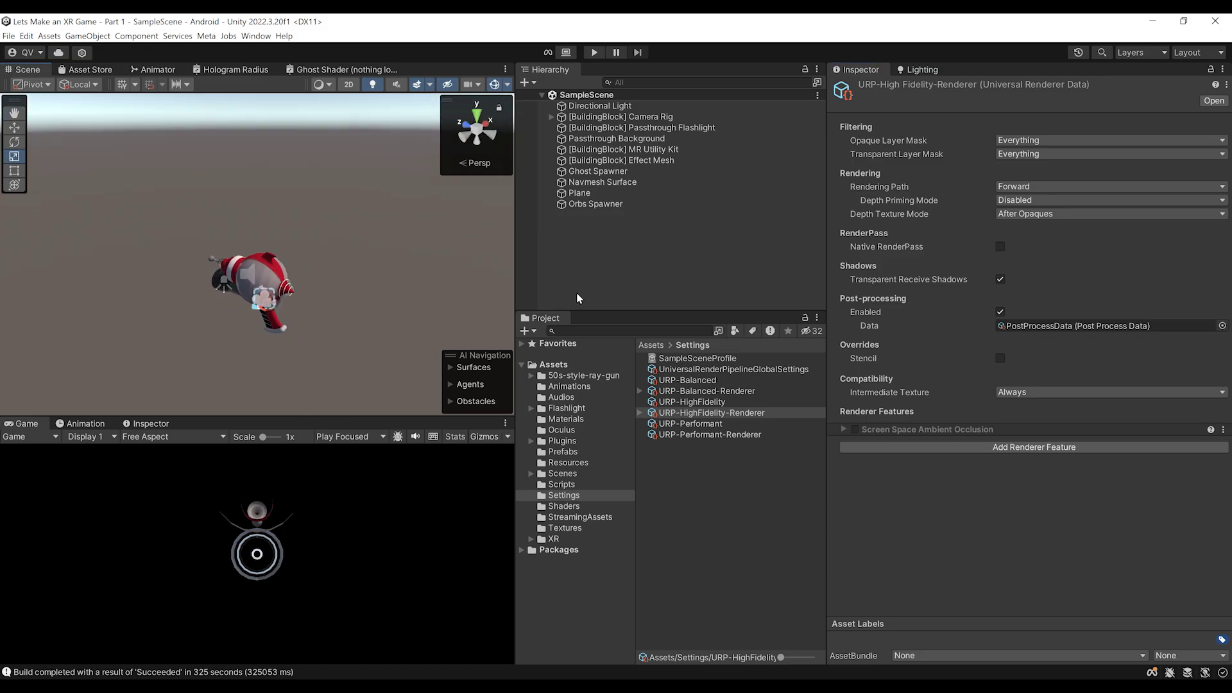
Place the Ghost prefab from the Prefabs folder beside the ray gun and frame it
click(567, 453)
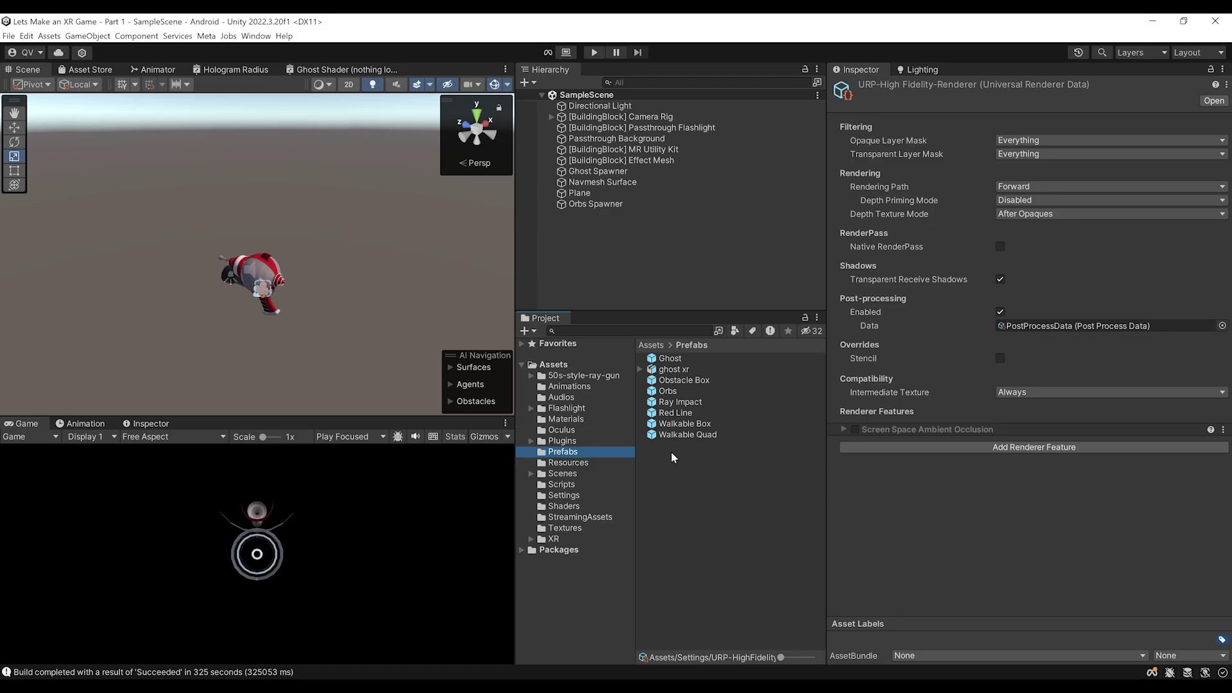
drag(670, 358, 164, 279)
key(f)
key(w)
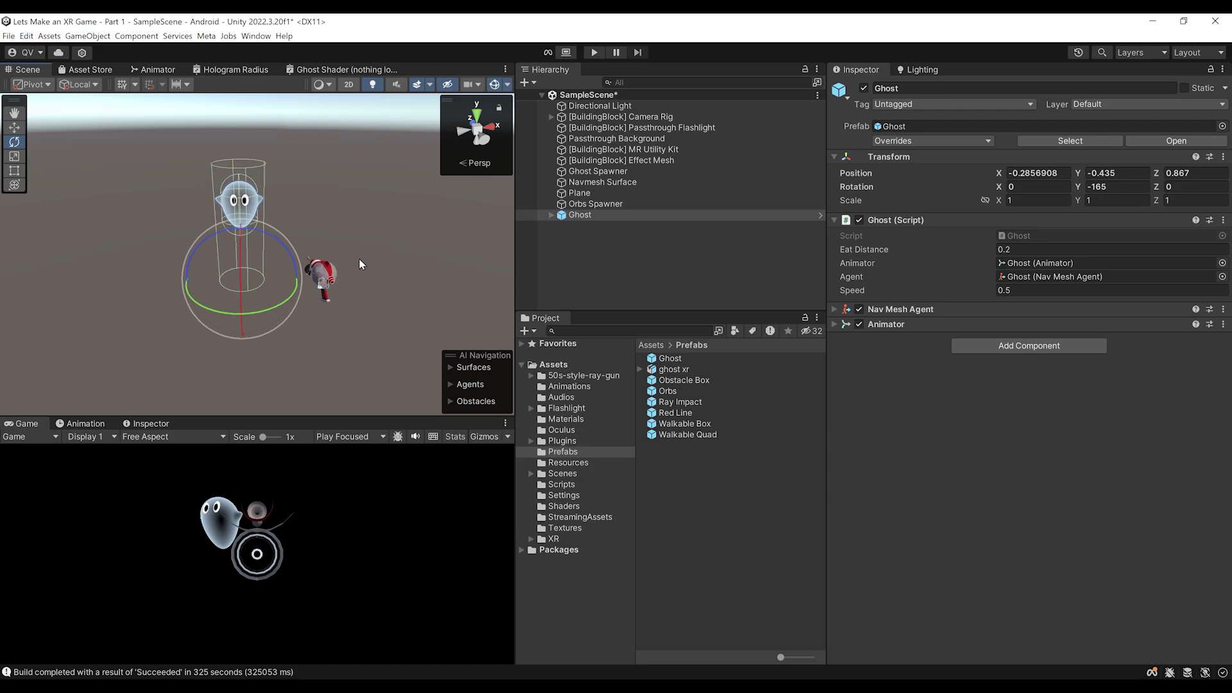
scroll(273, 245, up, 5)
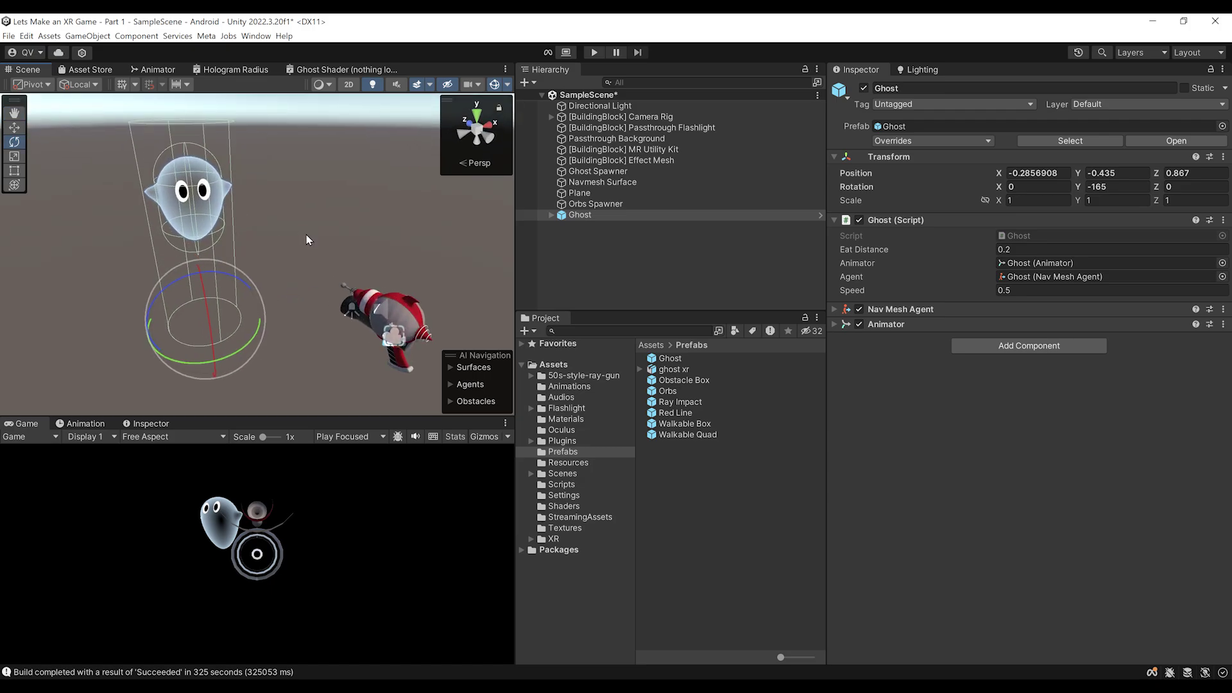
scroll(321, 218, down, 2)
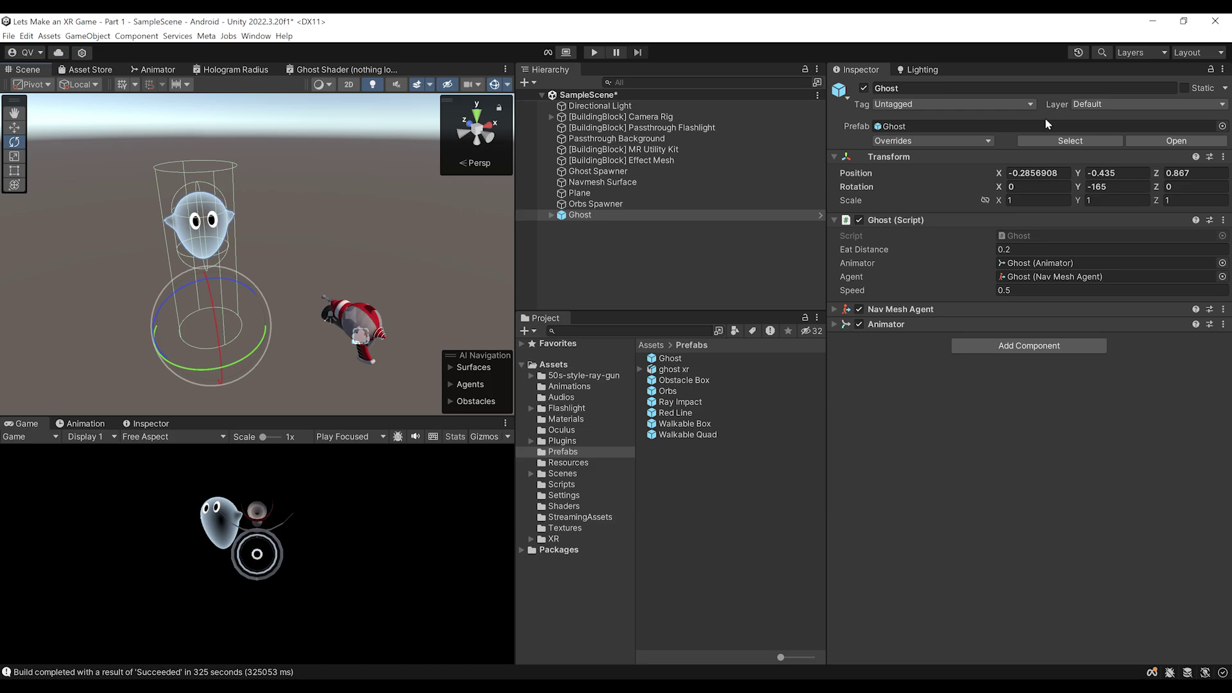
Create a new user layer 6 named Ghost
click(1099, 106)
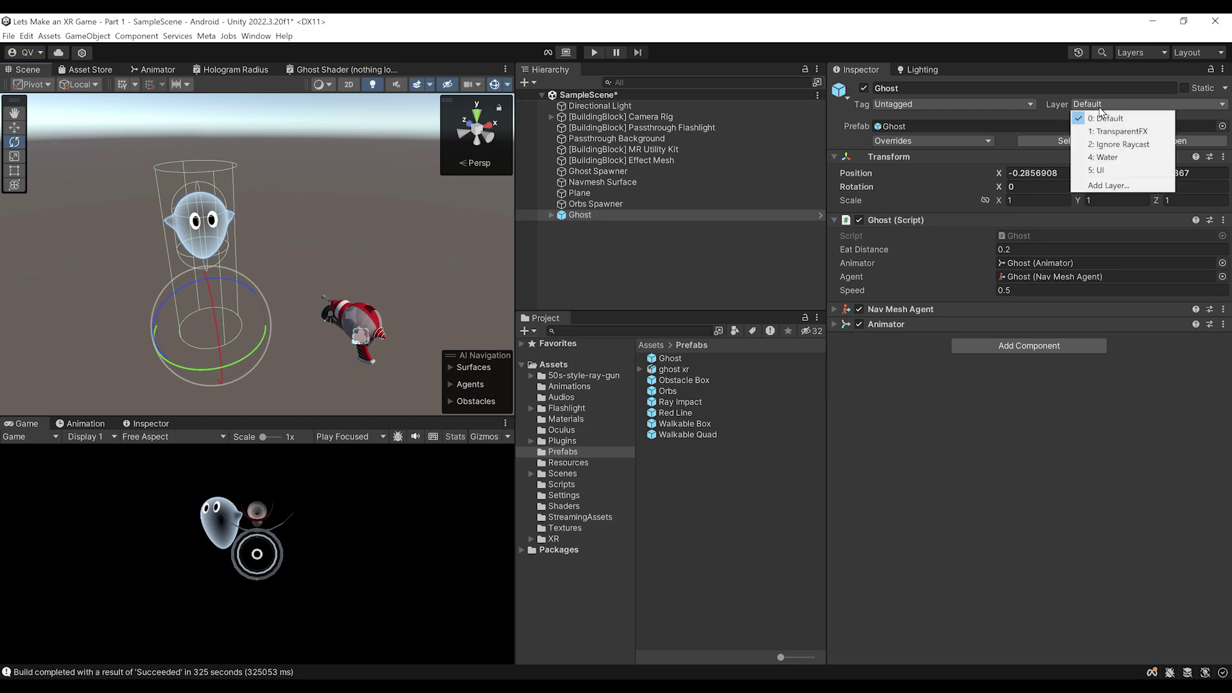
click(1097, 185)
click(1027, 245)
text(Ghost)
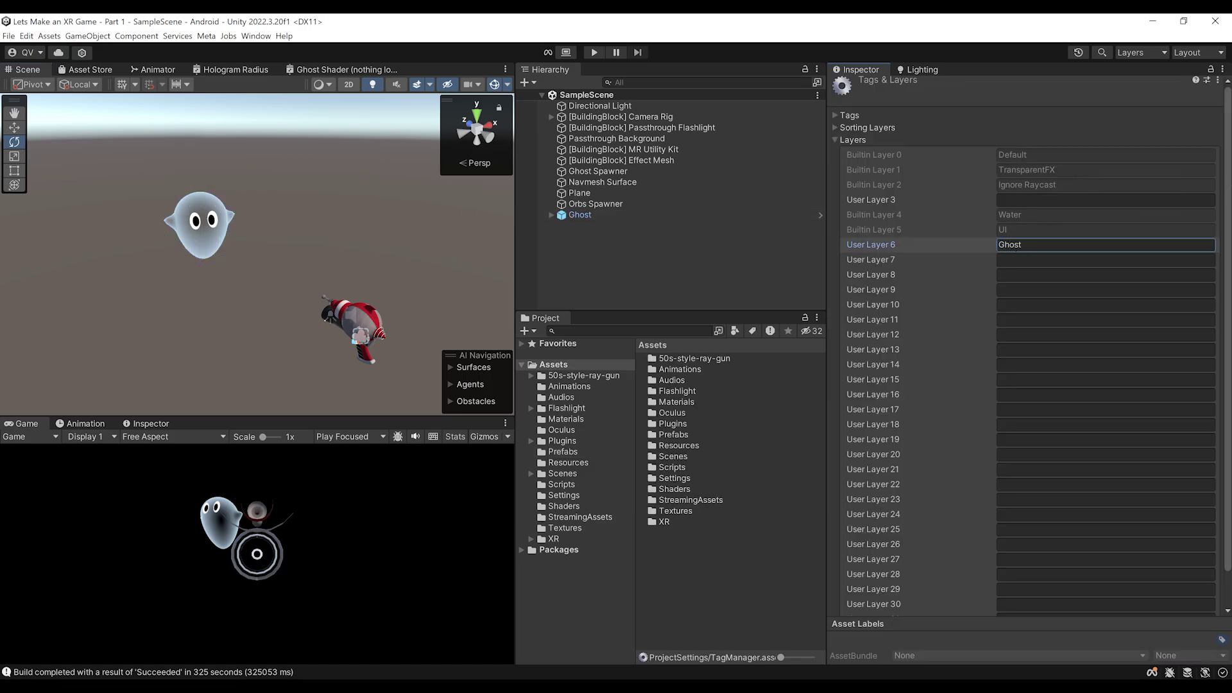
key(Return)
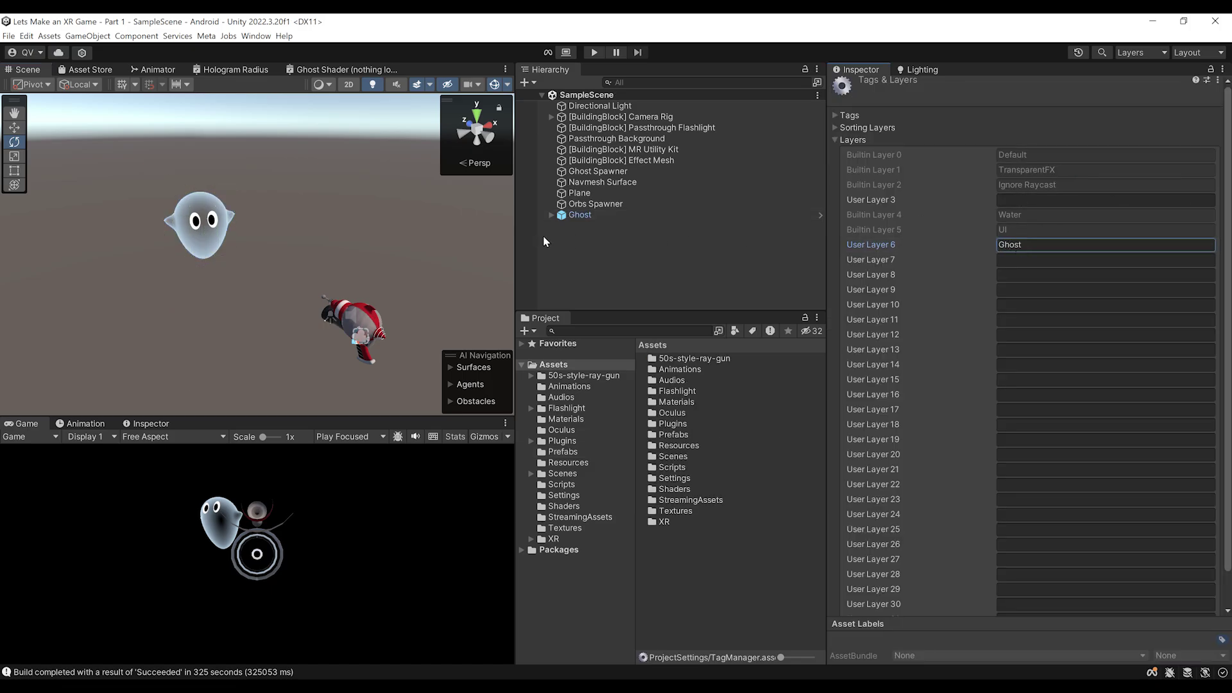
Put the Ghost instance and its children on the Ghost layer and save the scene
click(580, 215)
click(1117, 104)
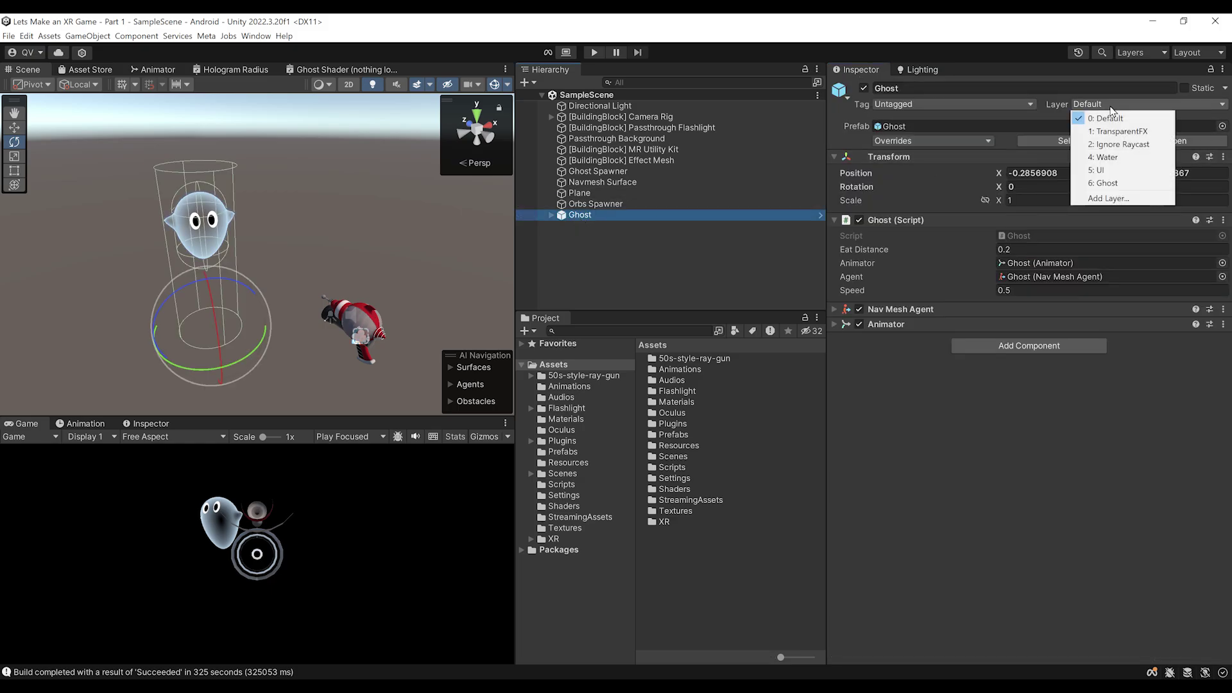
click(1124, 185)
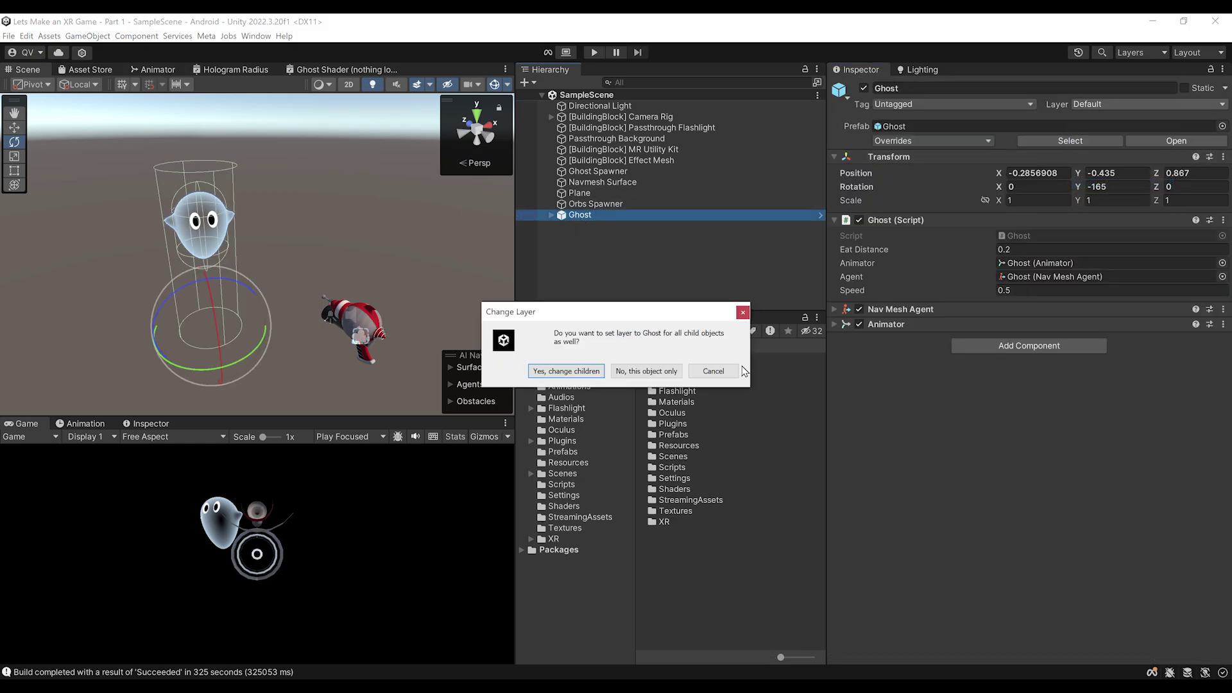
click(546, 373)
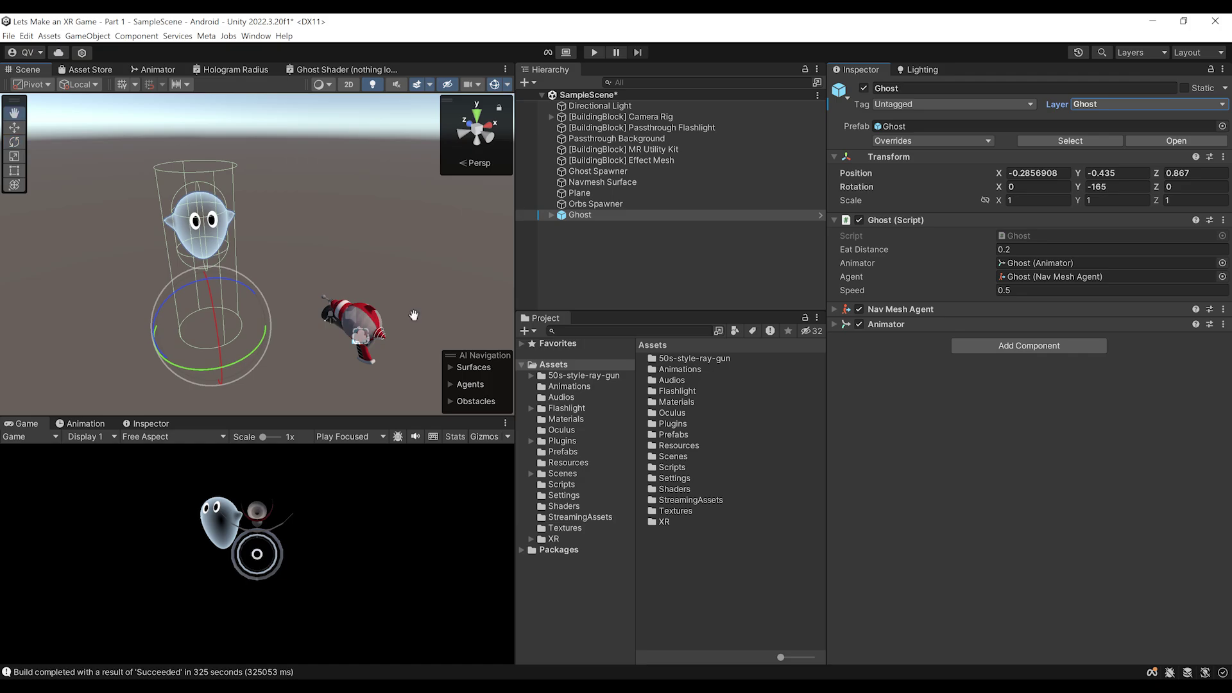
key(ctrl+s)
middle_drag(276, 247, 308, 270)
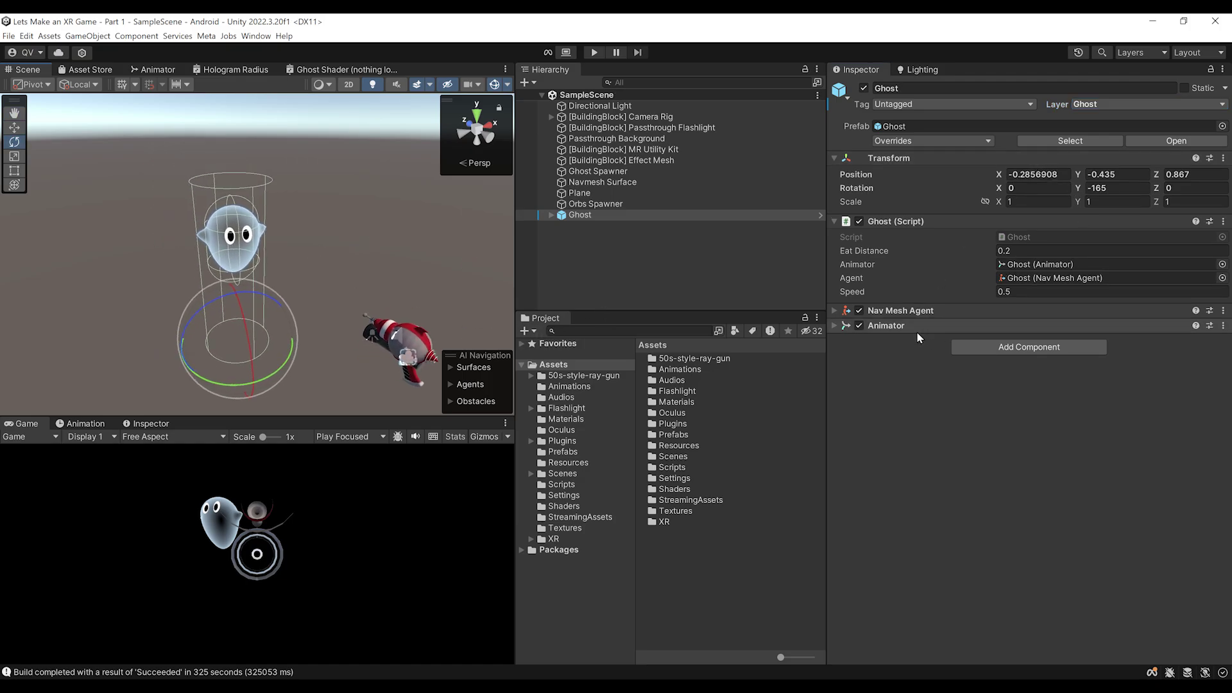
Untick Ghost in URP-HighFidelity-Renderer's Opaque and Transparent Layer Masks
click(574, 493)
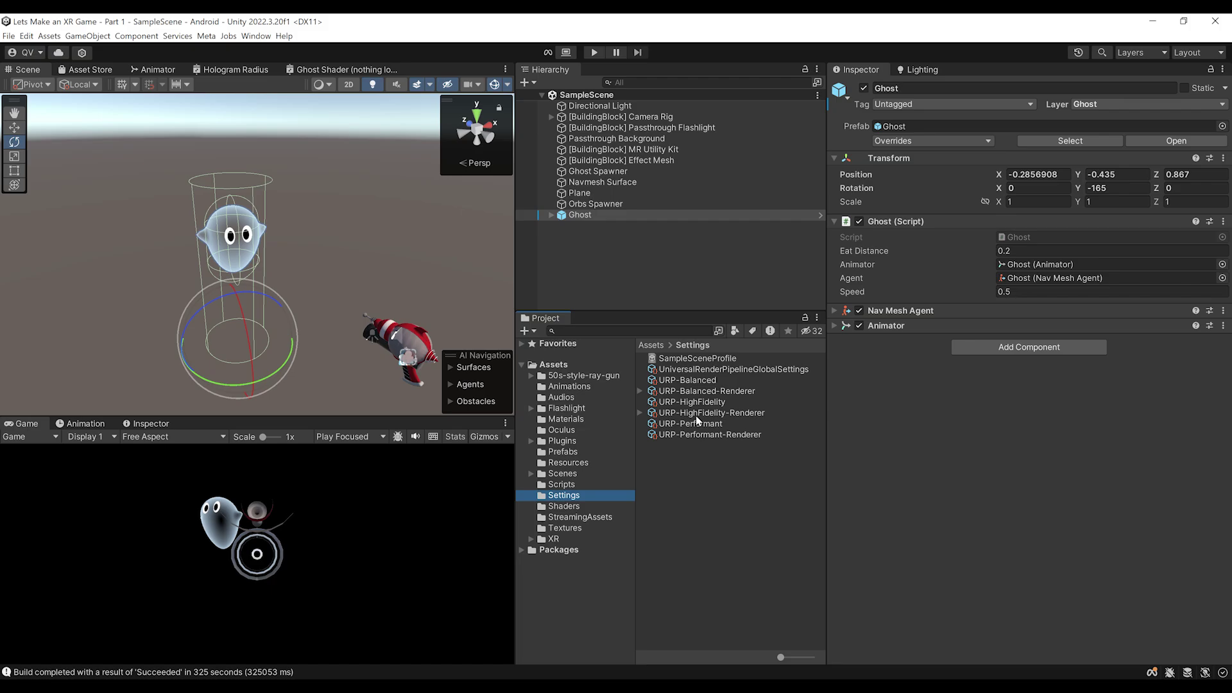
click(693, 414)
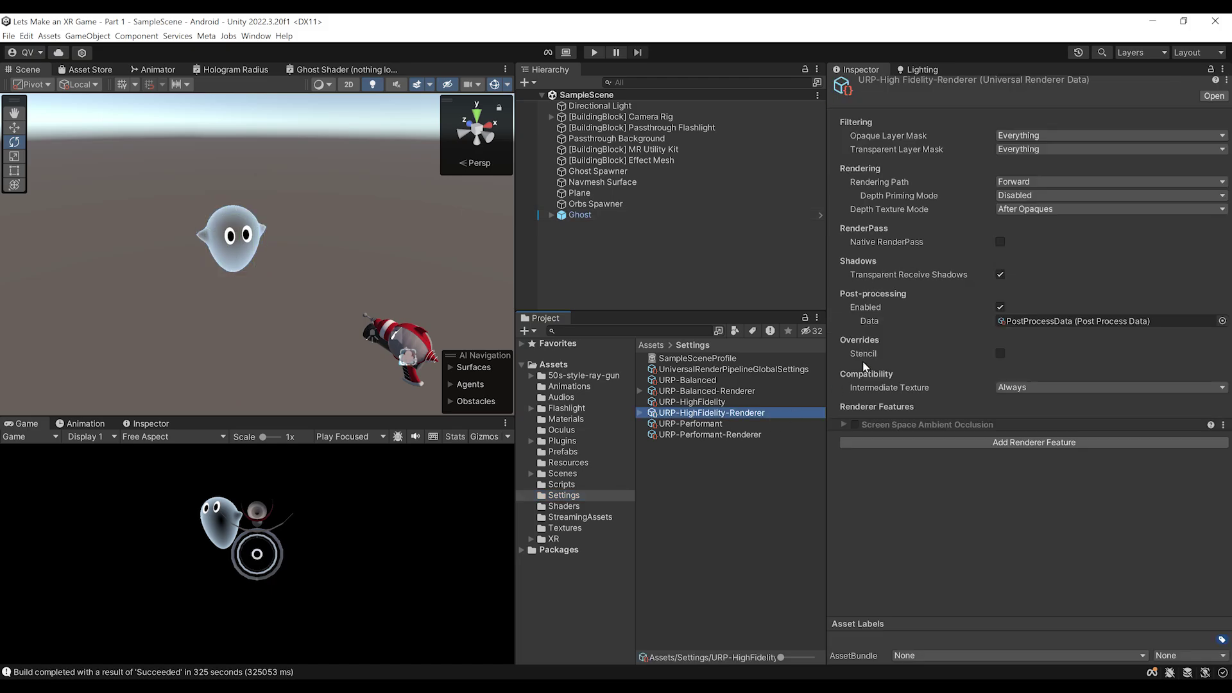
click(1018, 136)
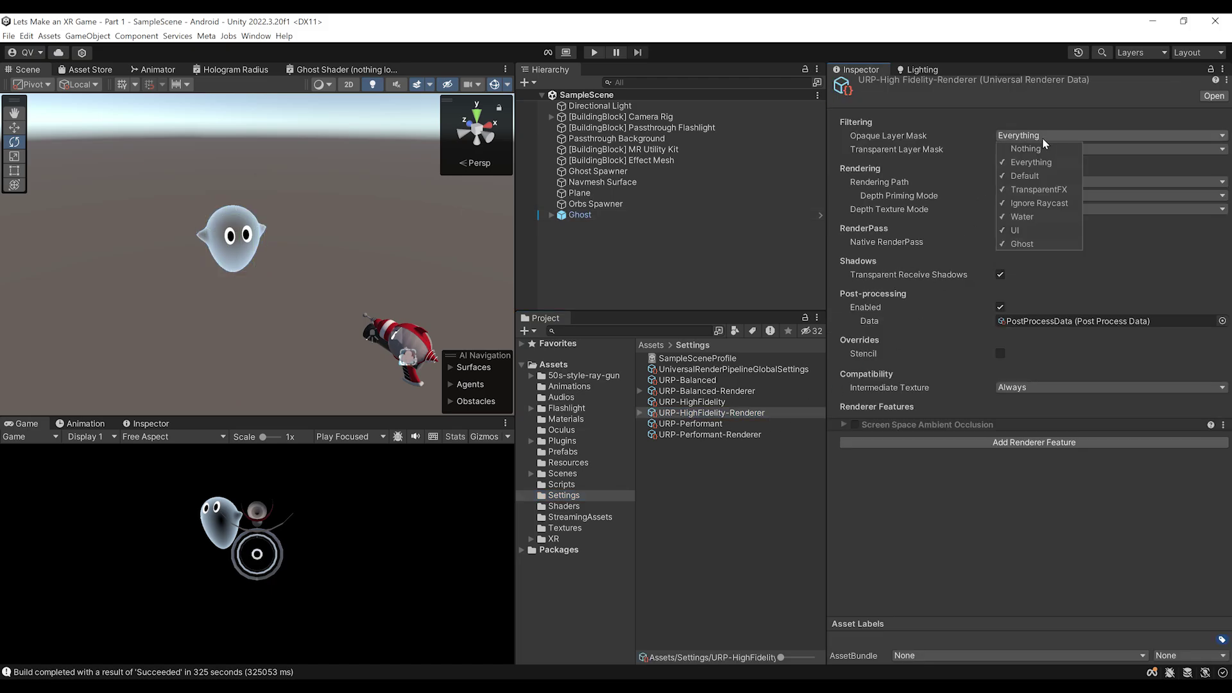
click(1023, 244)
click(874, 152)
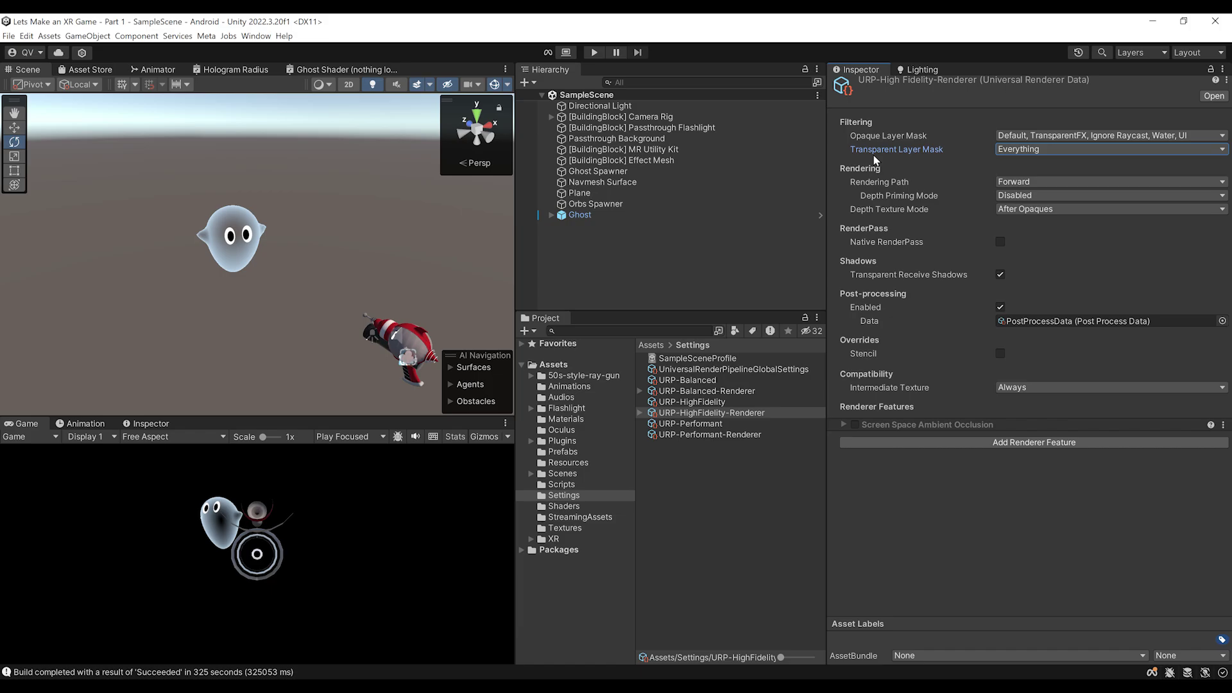
click(1019, 150)
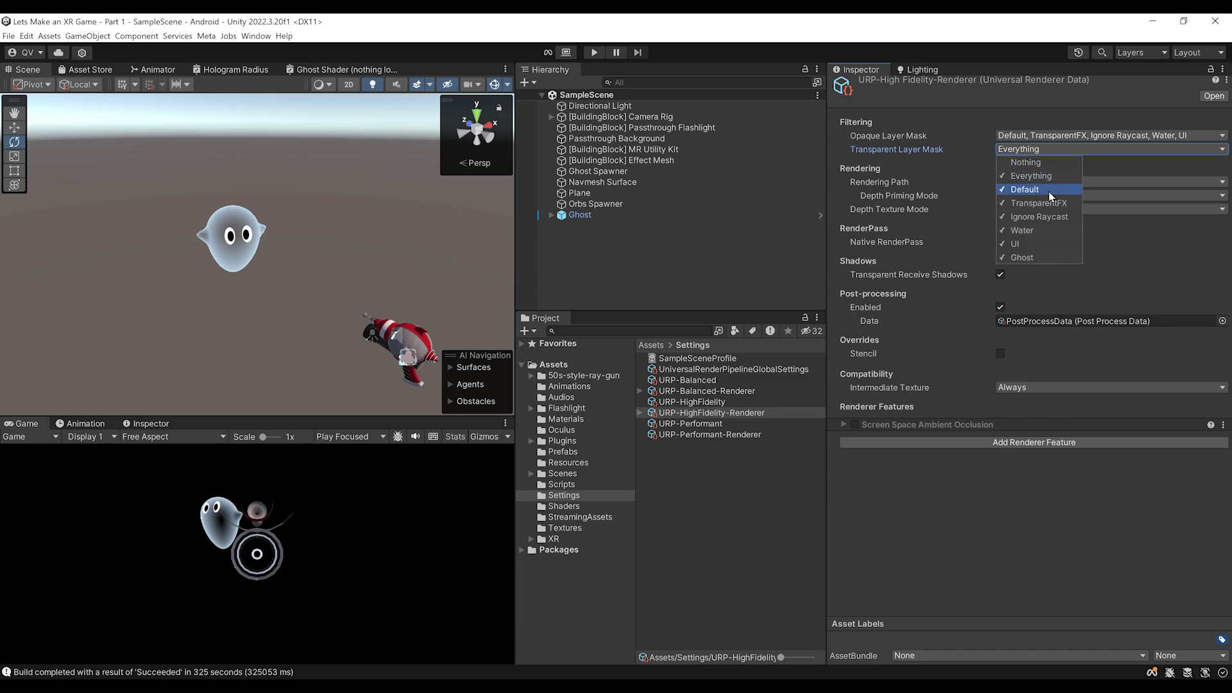
click(1026, 258)
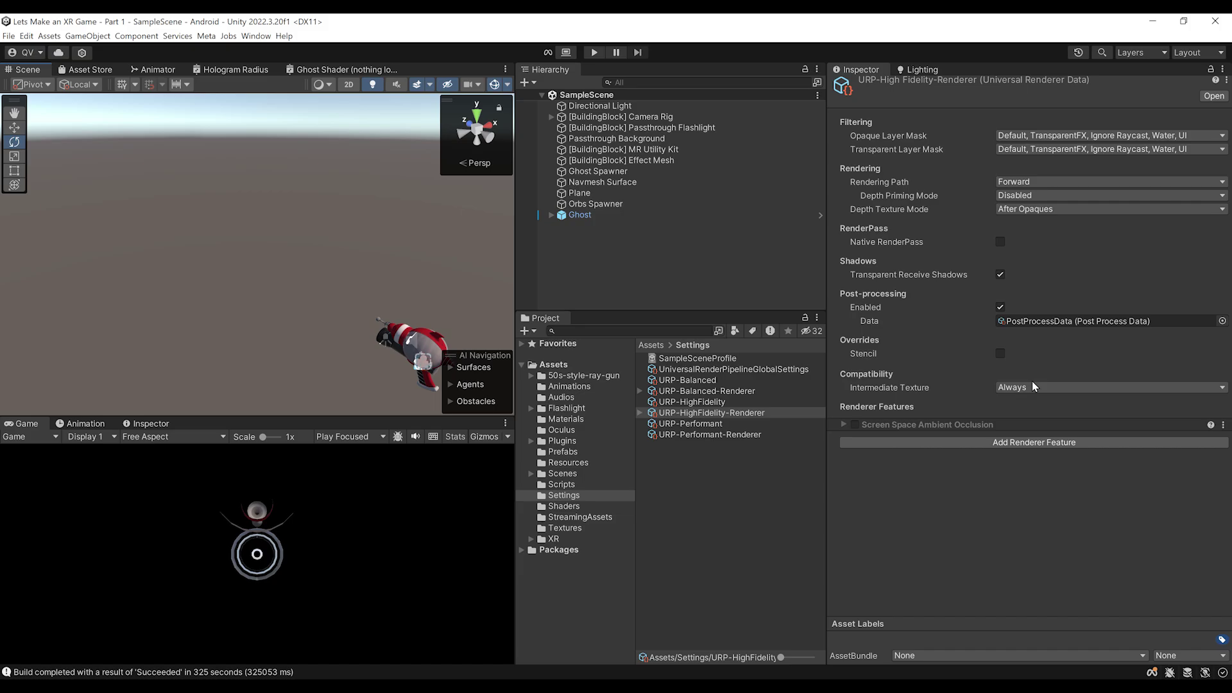
Add a Render Objects feature named Stencil Opaque 1 filtering only the Ghost layer
click(1060, 443)
click(1012, 537)
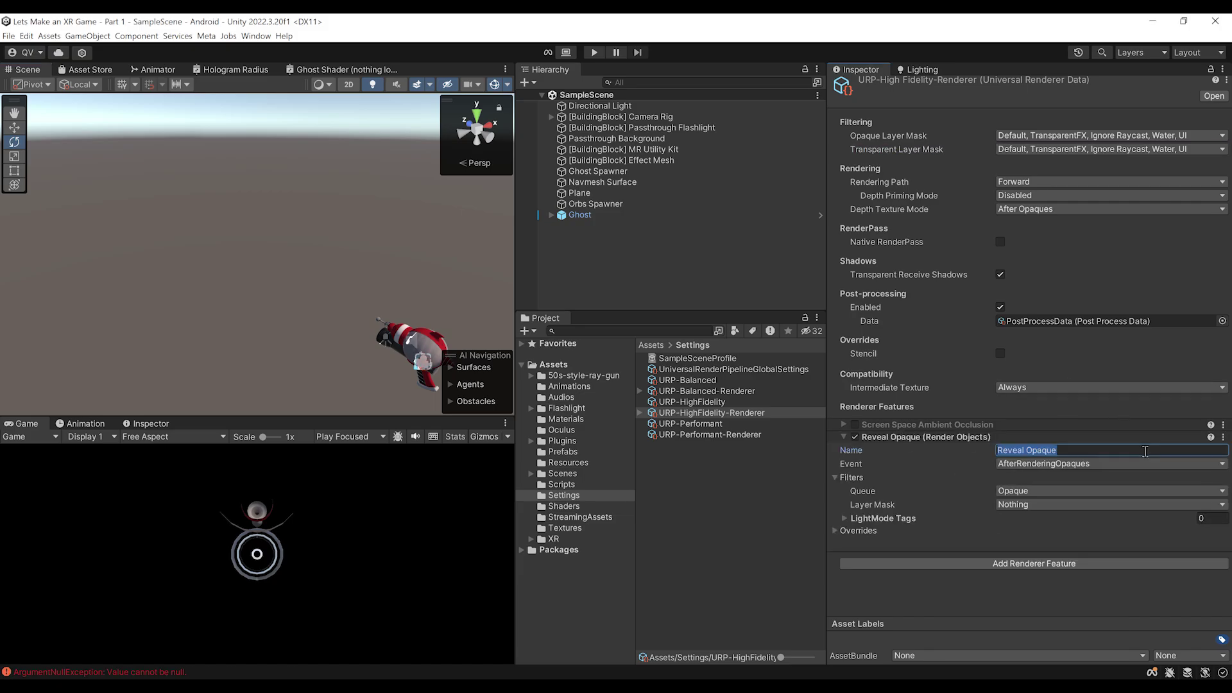
key(BackSpace)
text(Stencil Opaque 1)
key(Return)
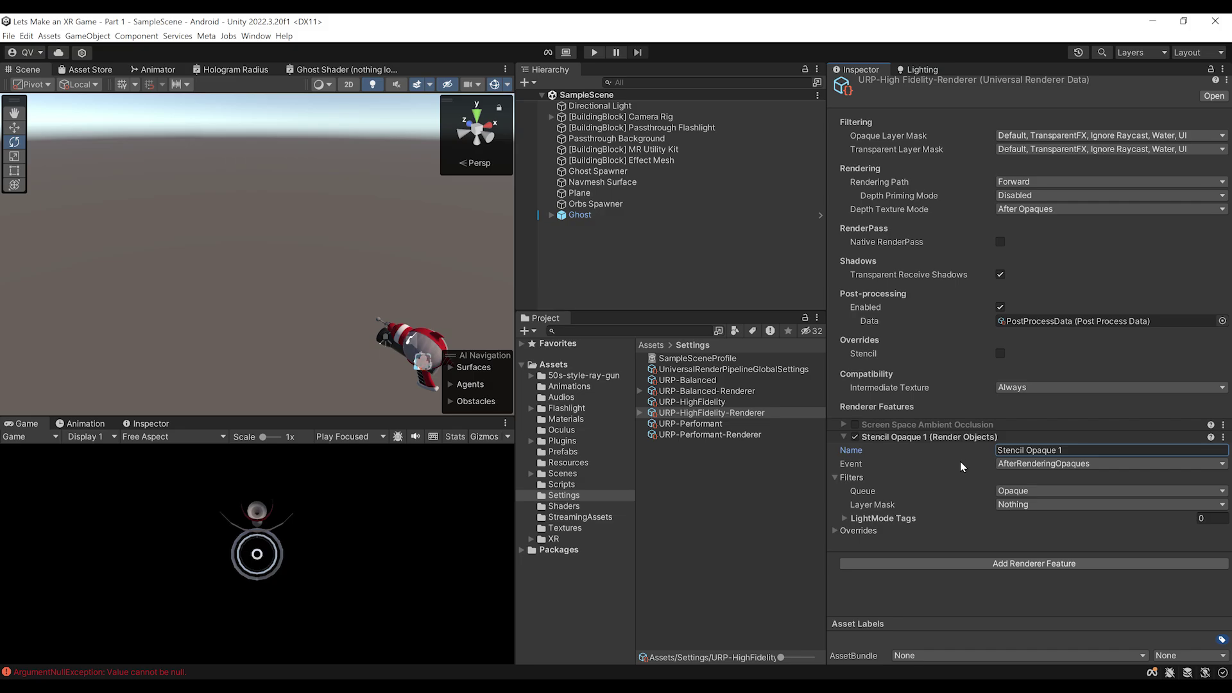
click(910, 532)
scroll(921, 437, down, 2)
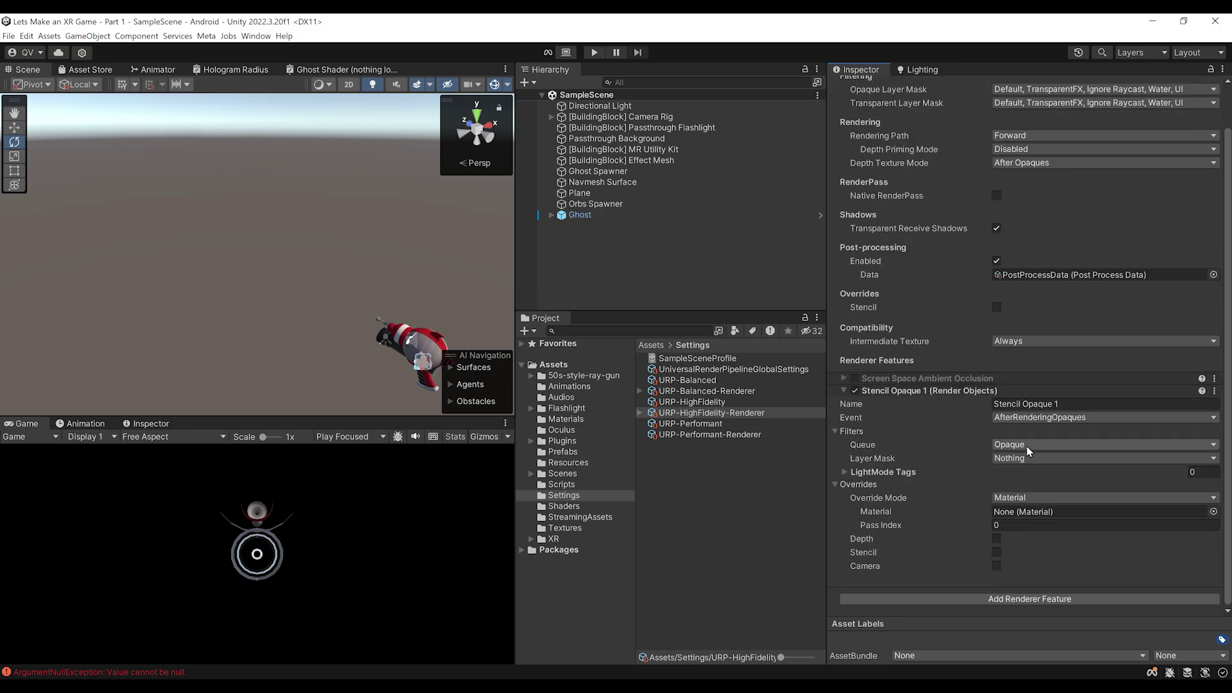
click(1010, 461)
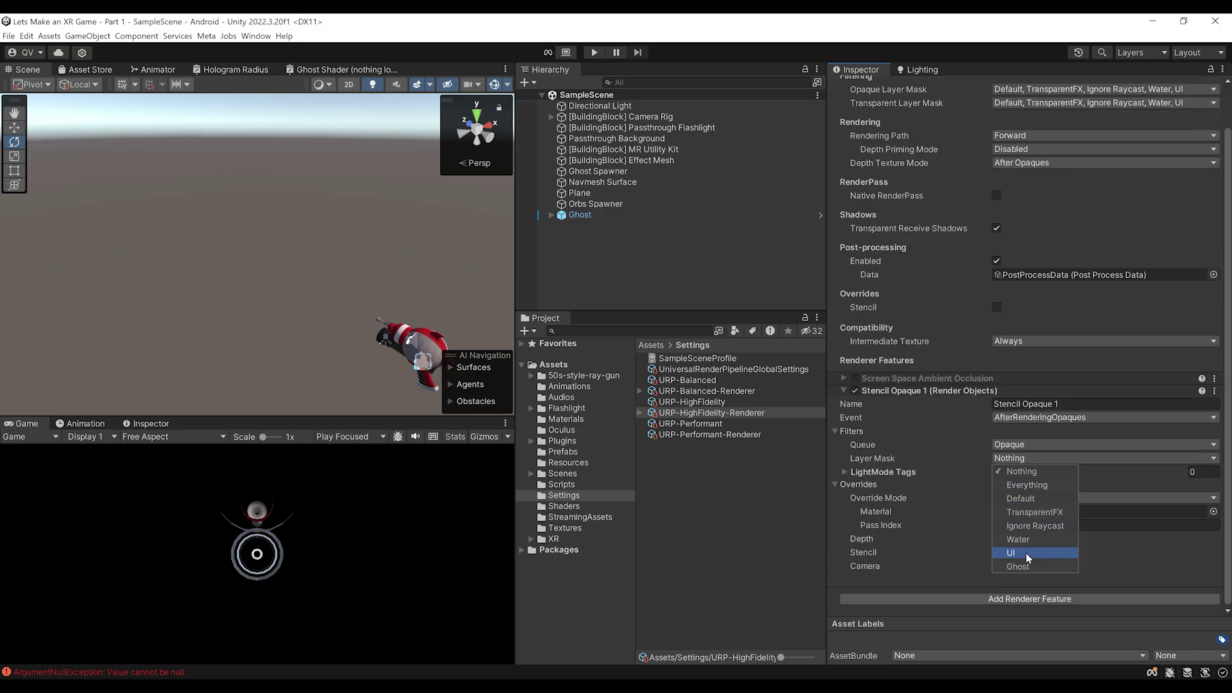
click(1018, 566)
click(973, 462)
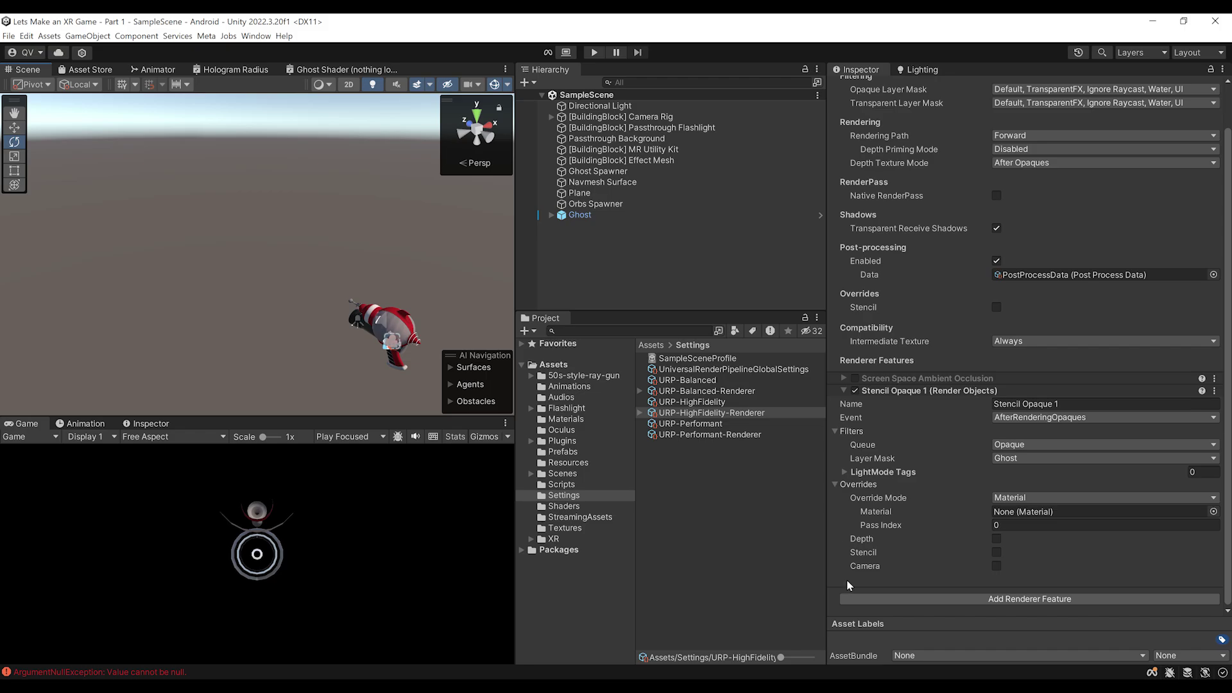
Enable its stencil override with value 1 and compare function Equal
click(996, 552)
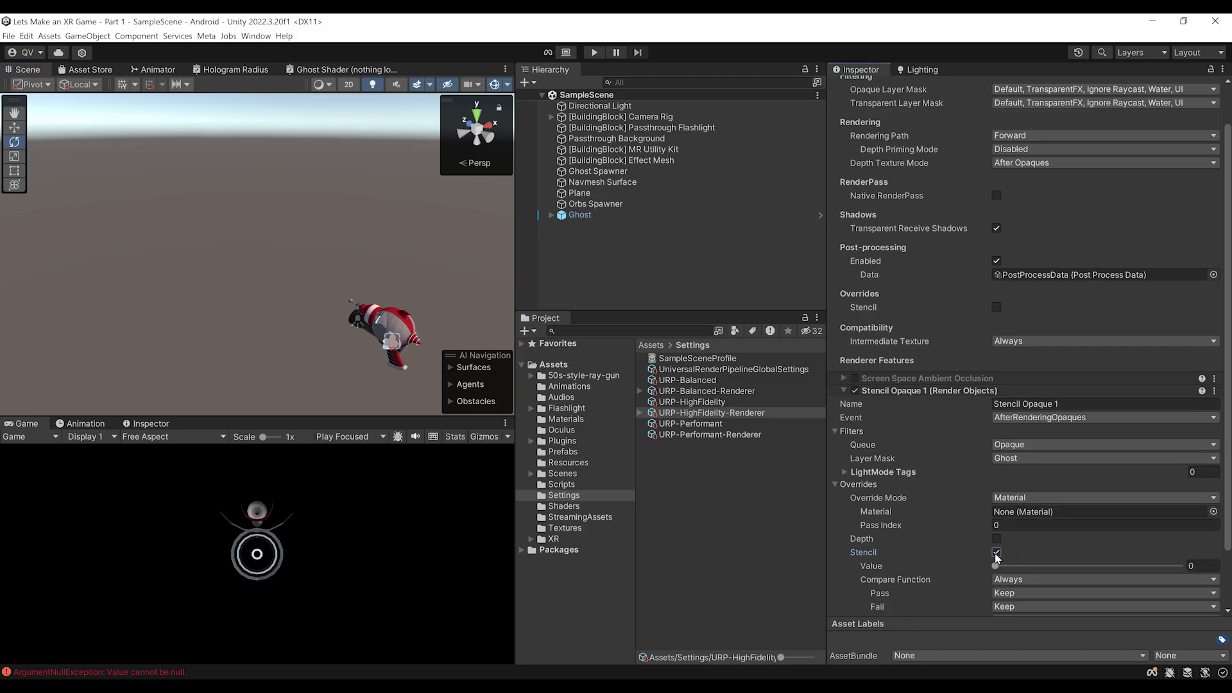
scroll(969, 517, down, 3)
click(1200, 498)
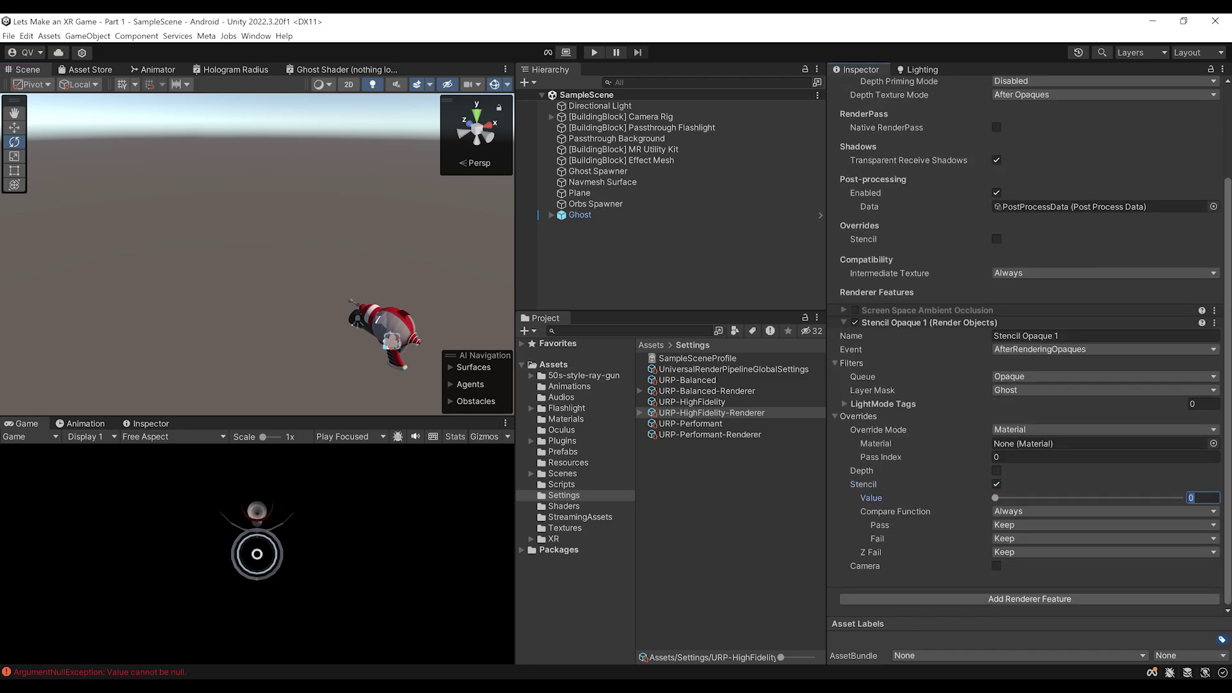
text(1)
scroll(1027, 385, up, 3)
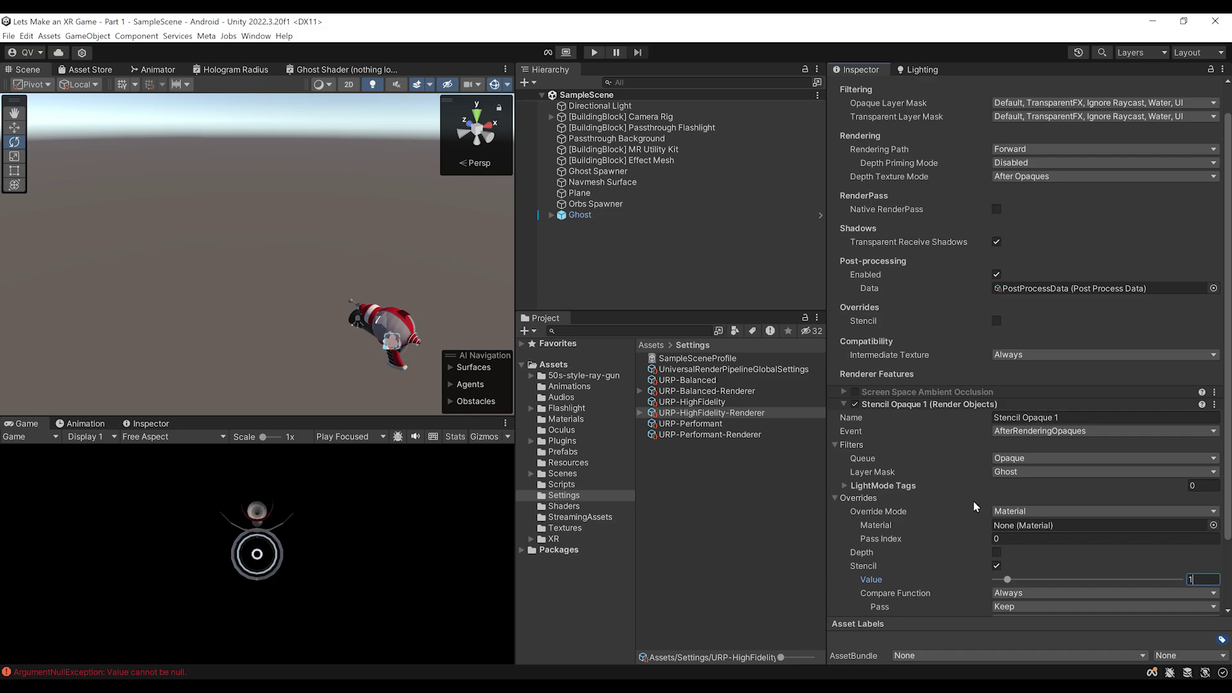
scroll(975, 501, down, 3)
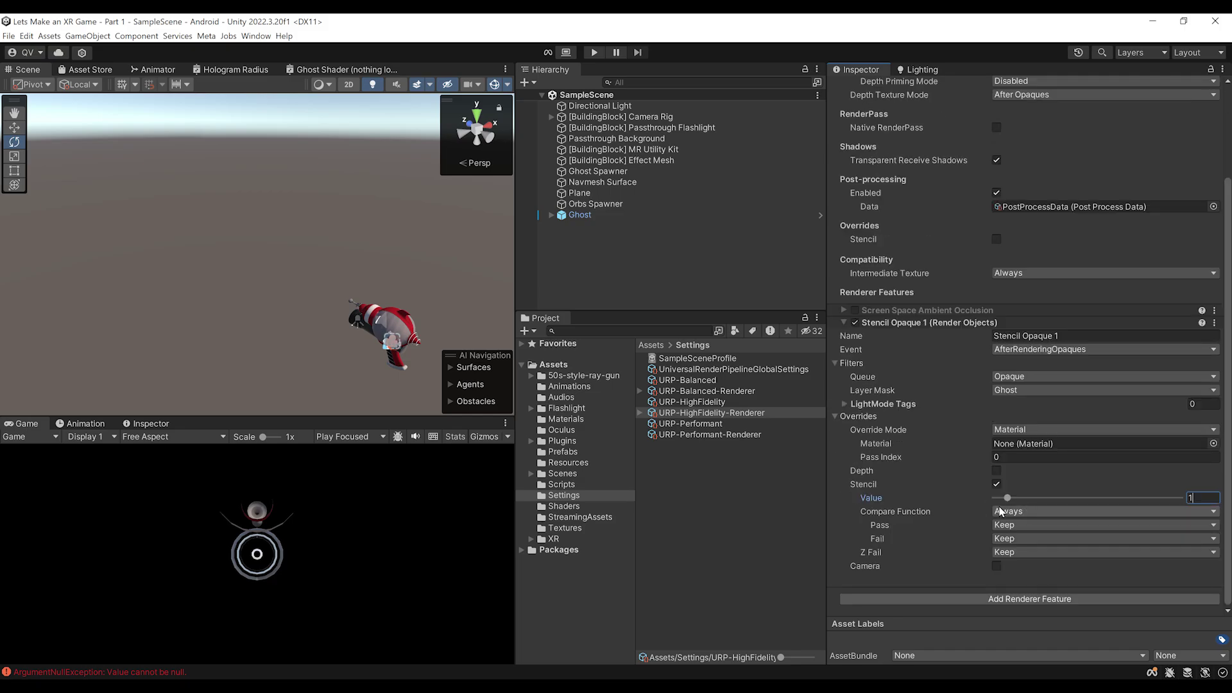
click(1036, 510)
click(1046, 565)
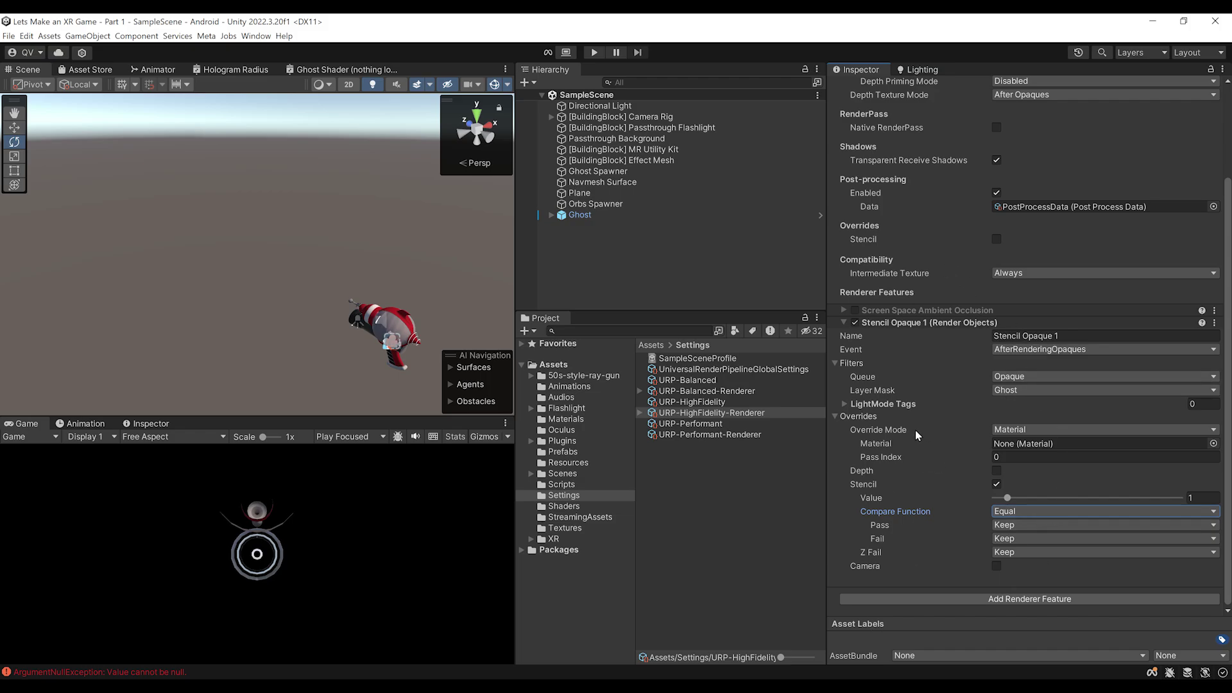
click(1084, 338)
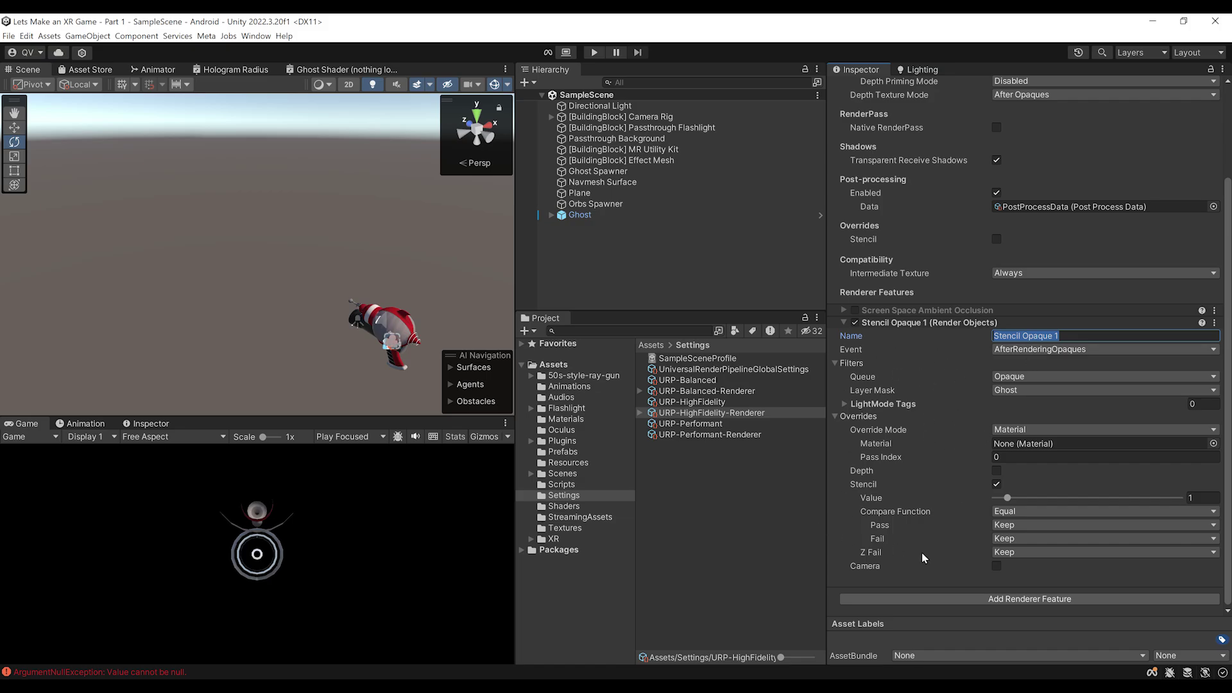
click(975, 599)
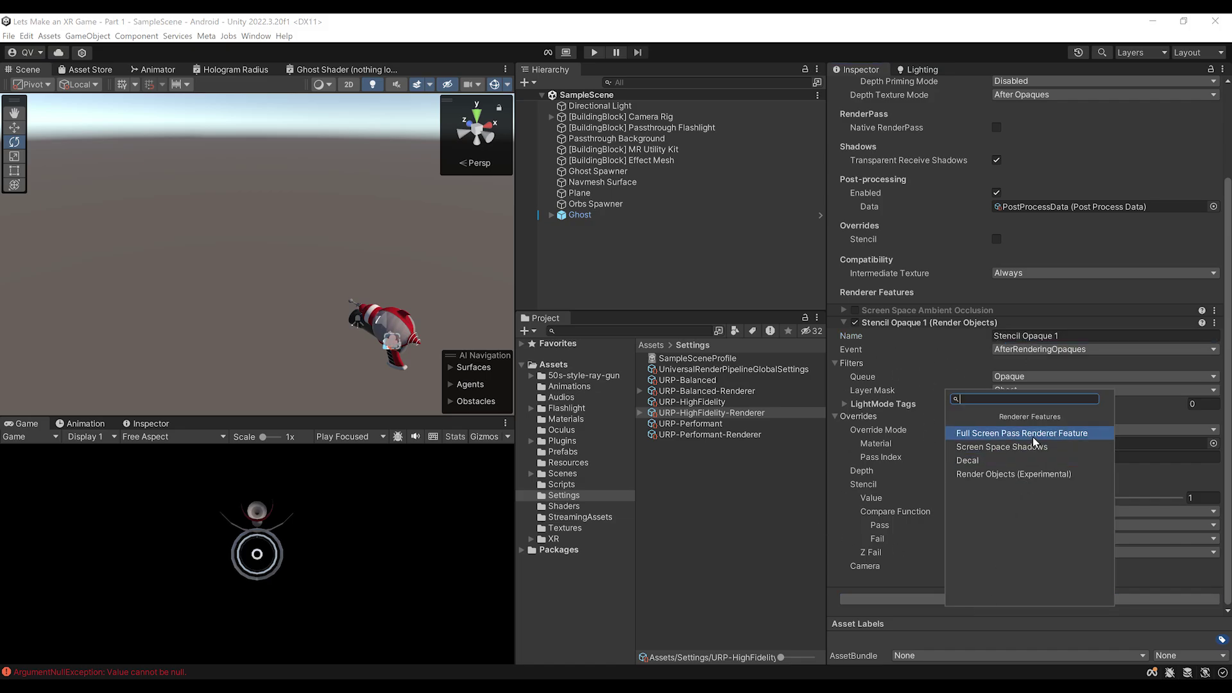
Add a Render Objects feature named Stencil Transparent 1, Transparent queue, running after transparents render
click(1021, 474)
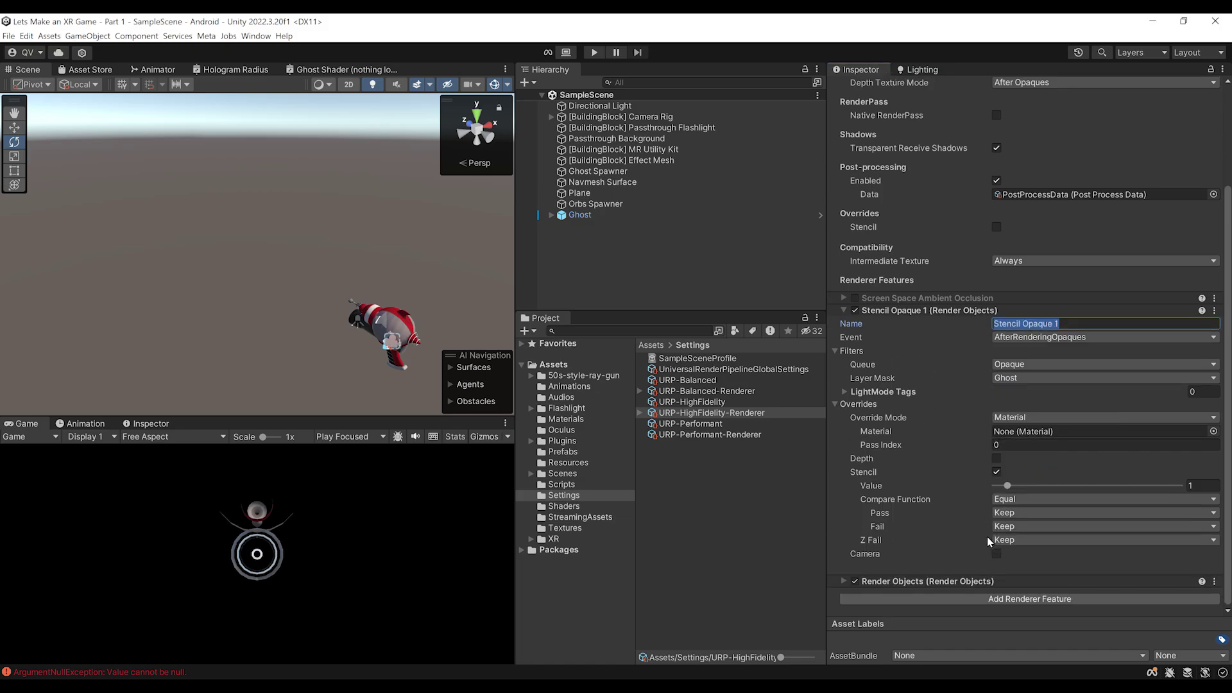
click(958, 583)
click(1043, 403)
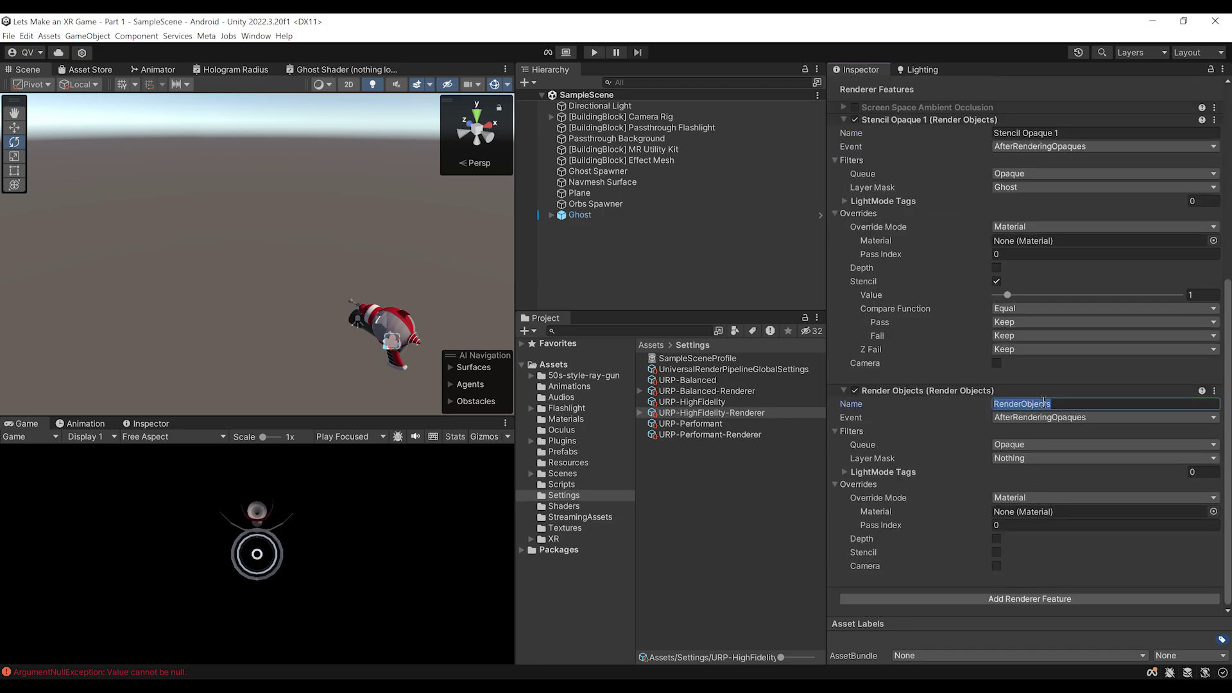
text(Stencil Transparent 1)
key(Return)
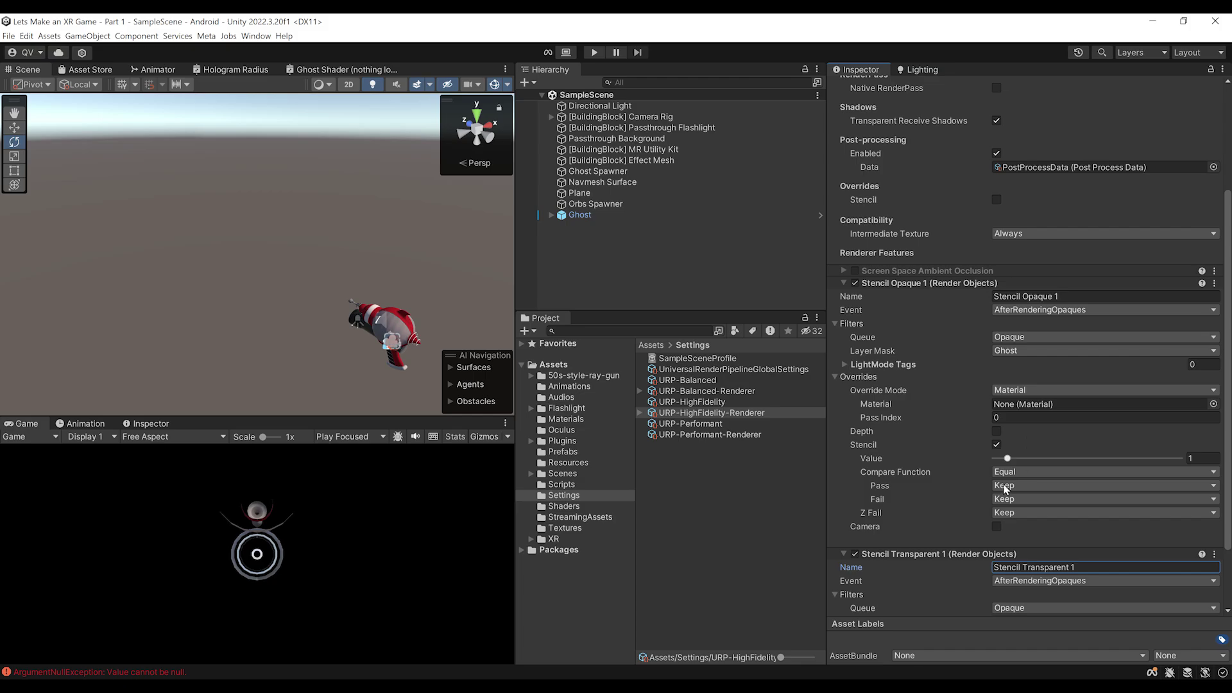
click(1025, 444)
click(1030, 472)
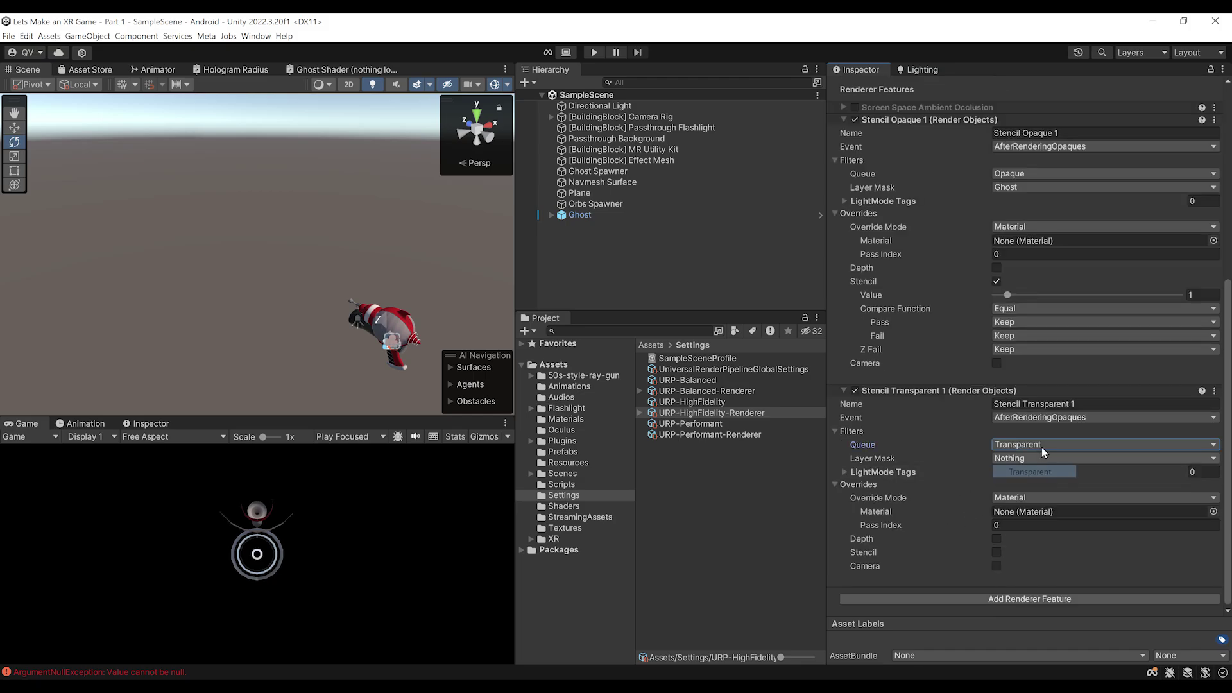
click(1039, 417)
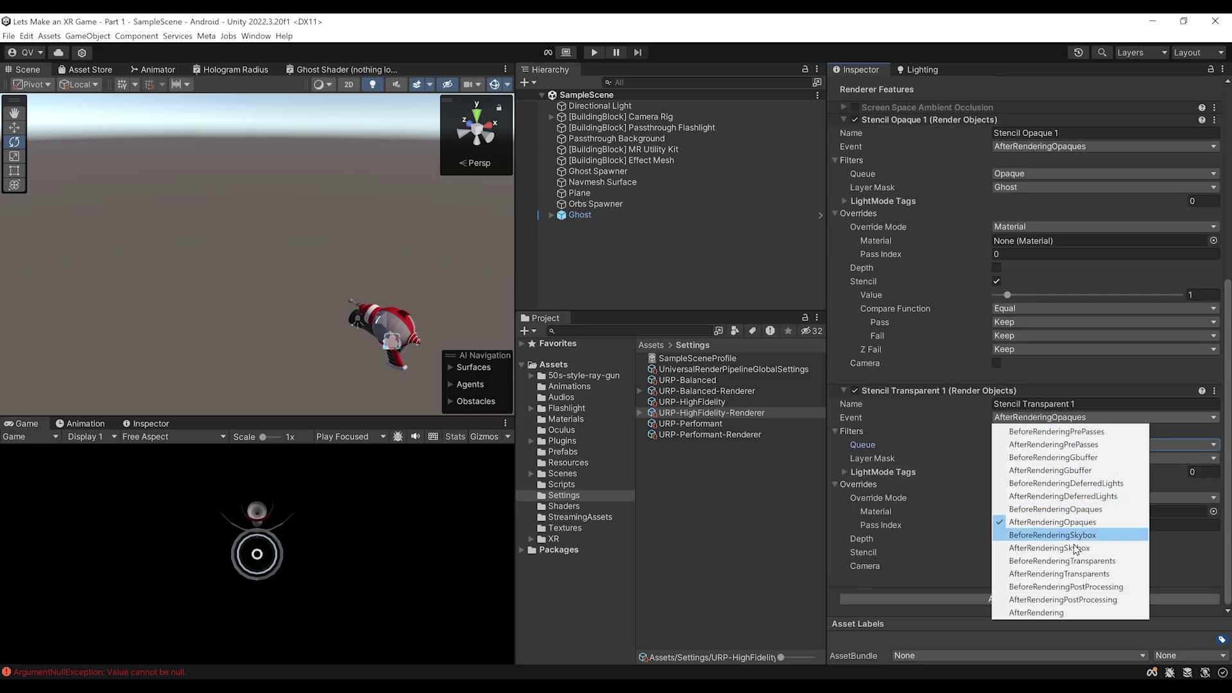
click(1059, 573)
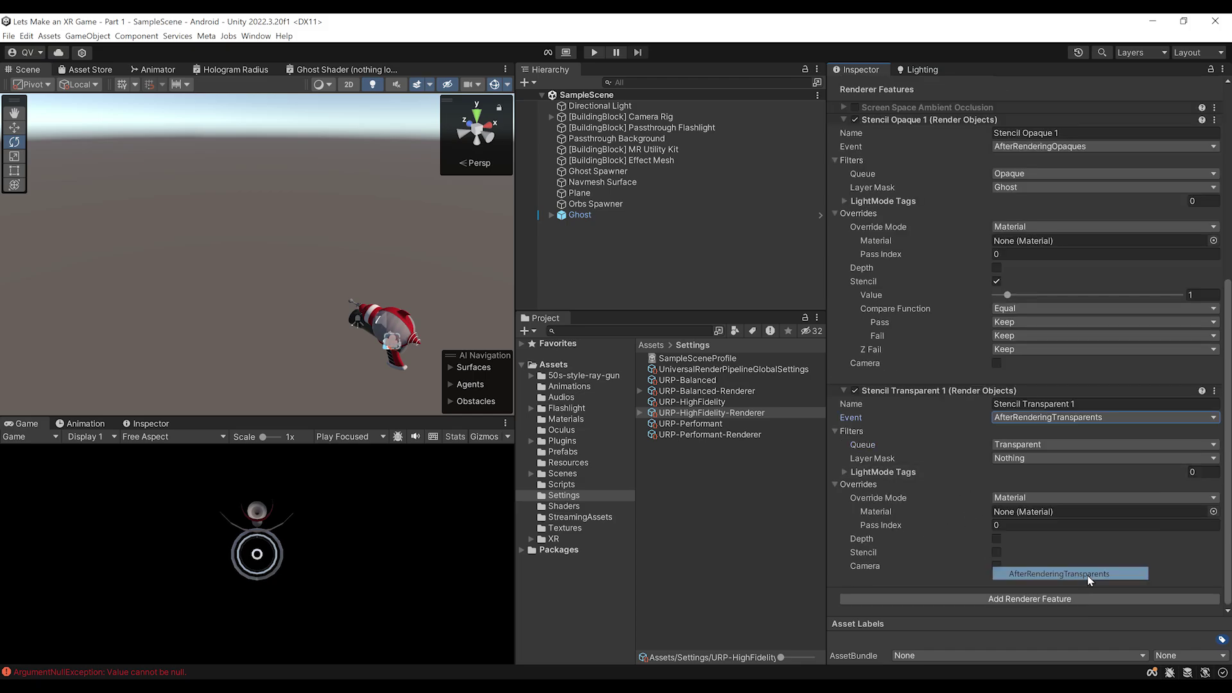
Enable its stencil override with value 1 and compare function Equal
click(997, 552)
scroll(987, 553, down, 2)
click(1008, 498)
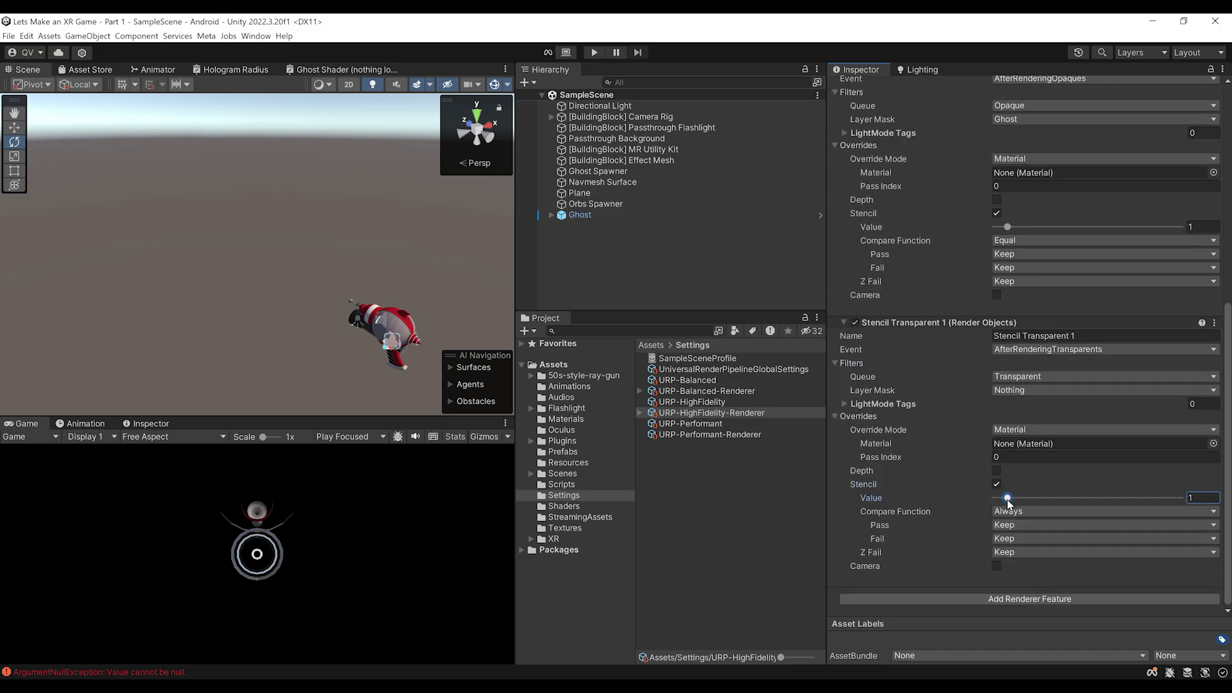
click(1017, 512)
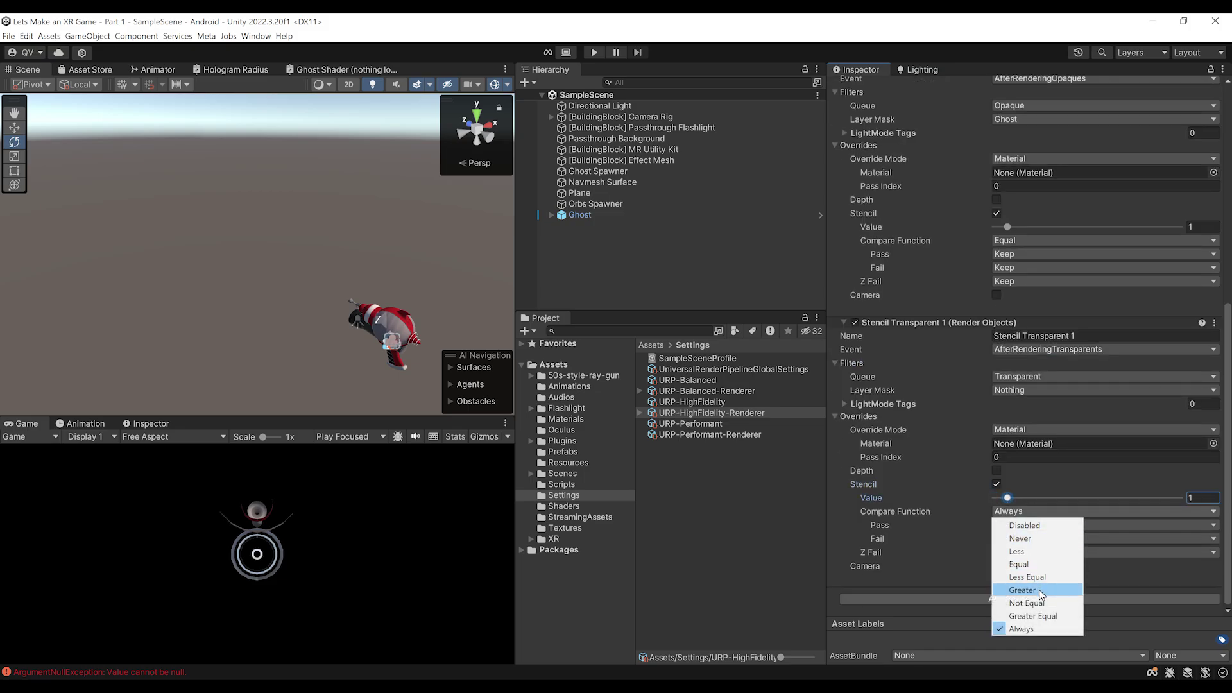
click(1032, 565)
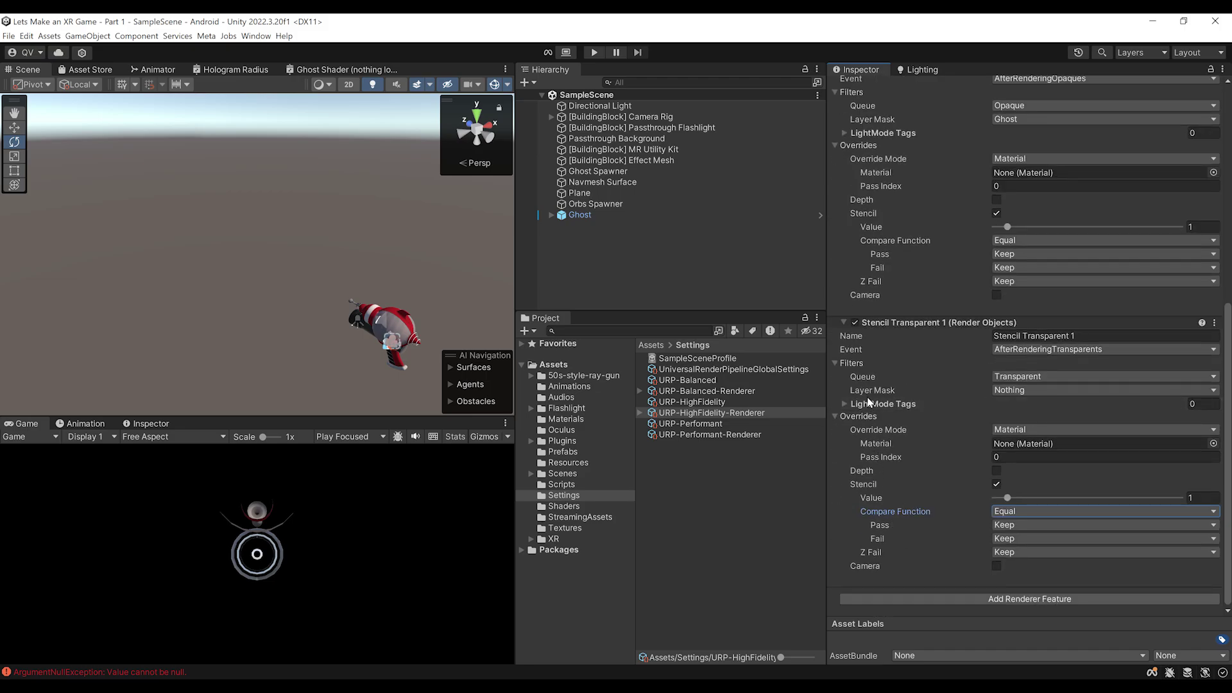
Limit its Layer Mask to Ghost, trying Not Equal before restoring Equal
click(1005, 390)
click(1023, 498)
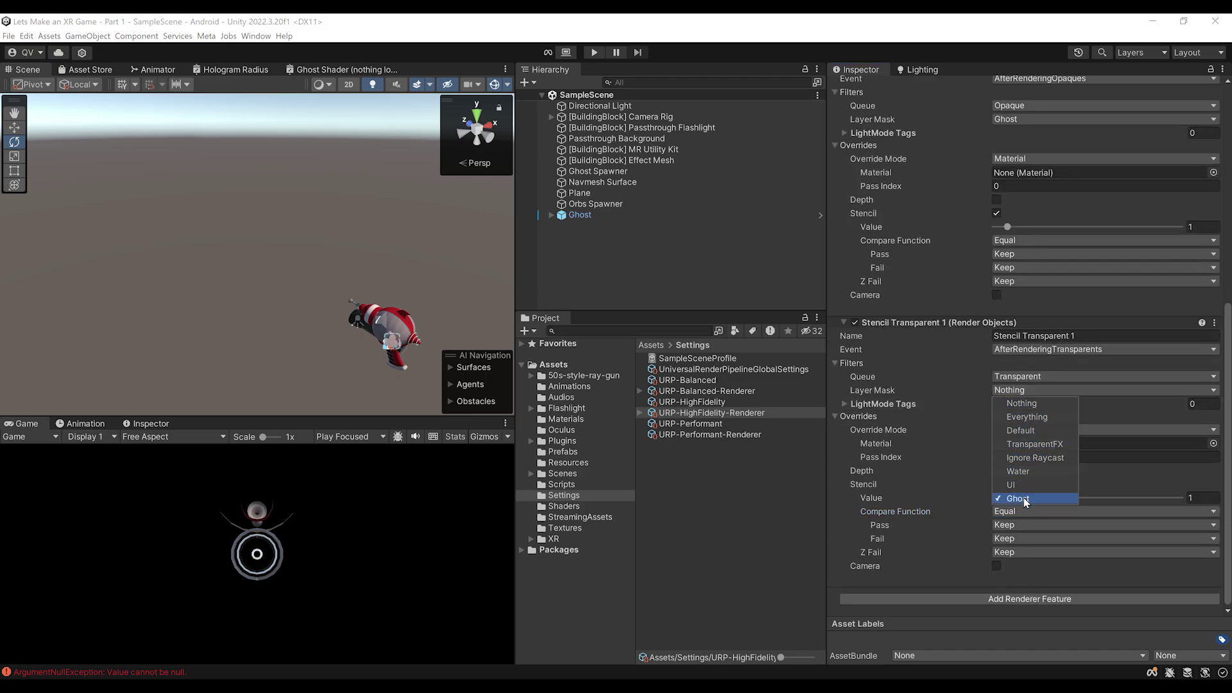
click(571, 252)
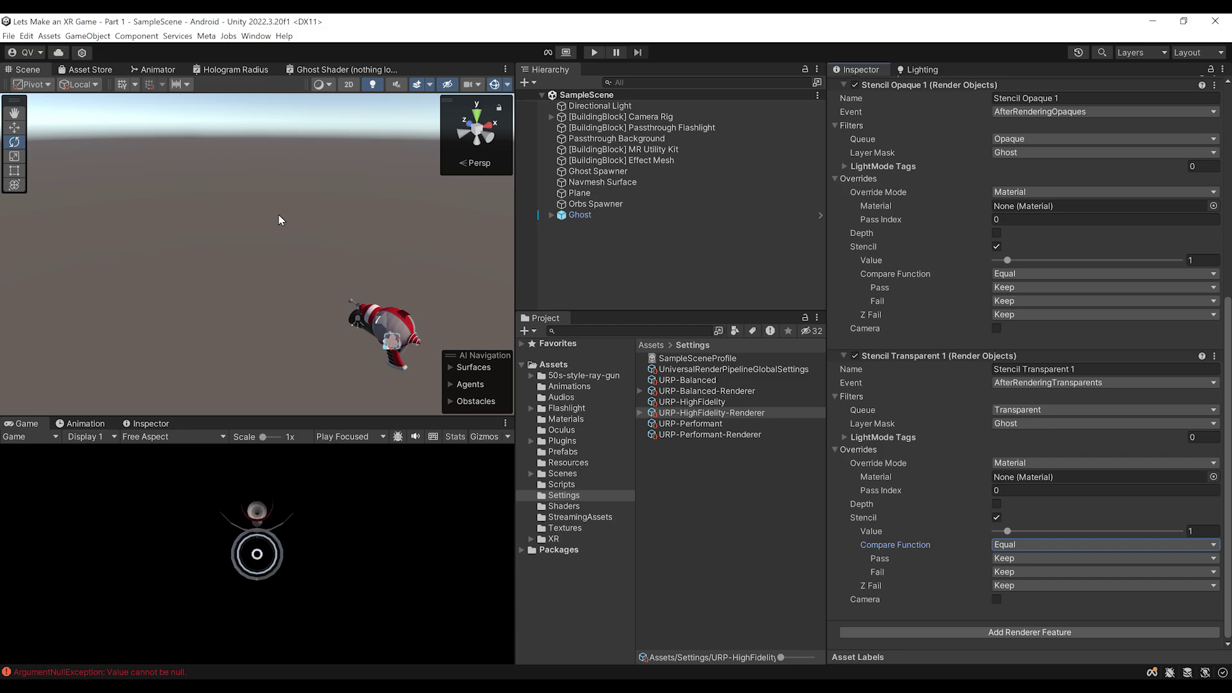
click(1003, 546)
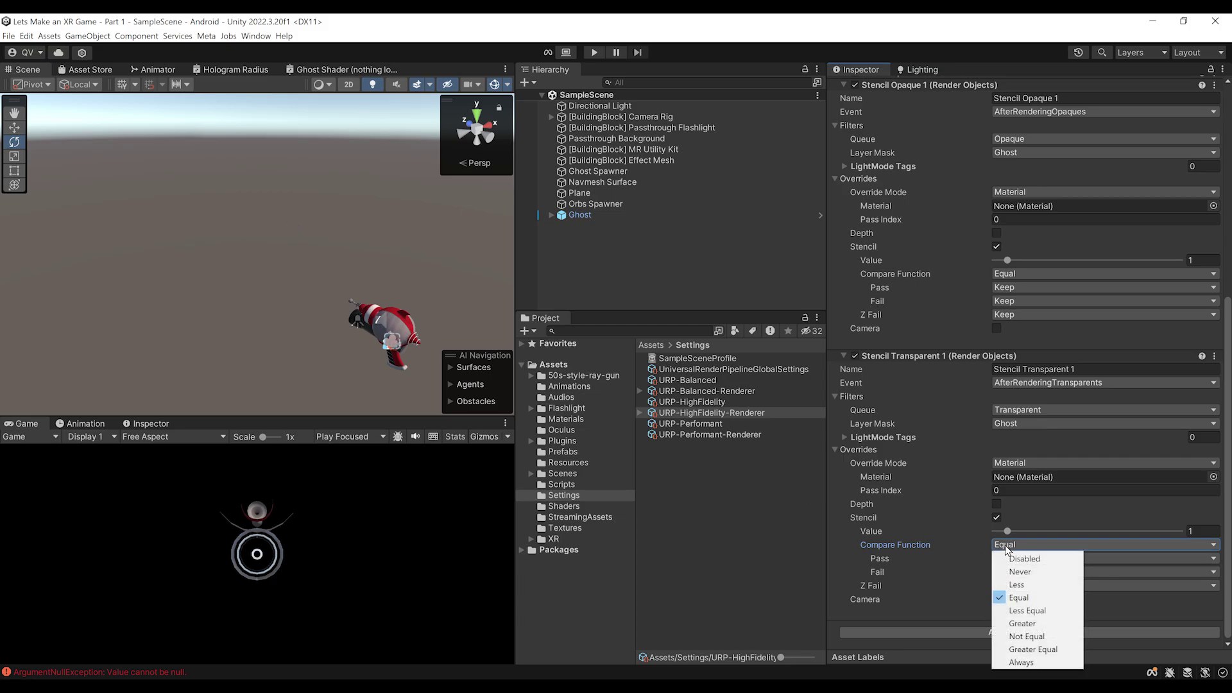
click(1034, 637)
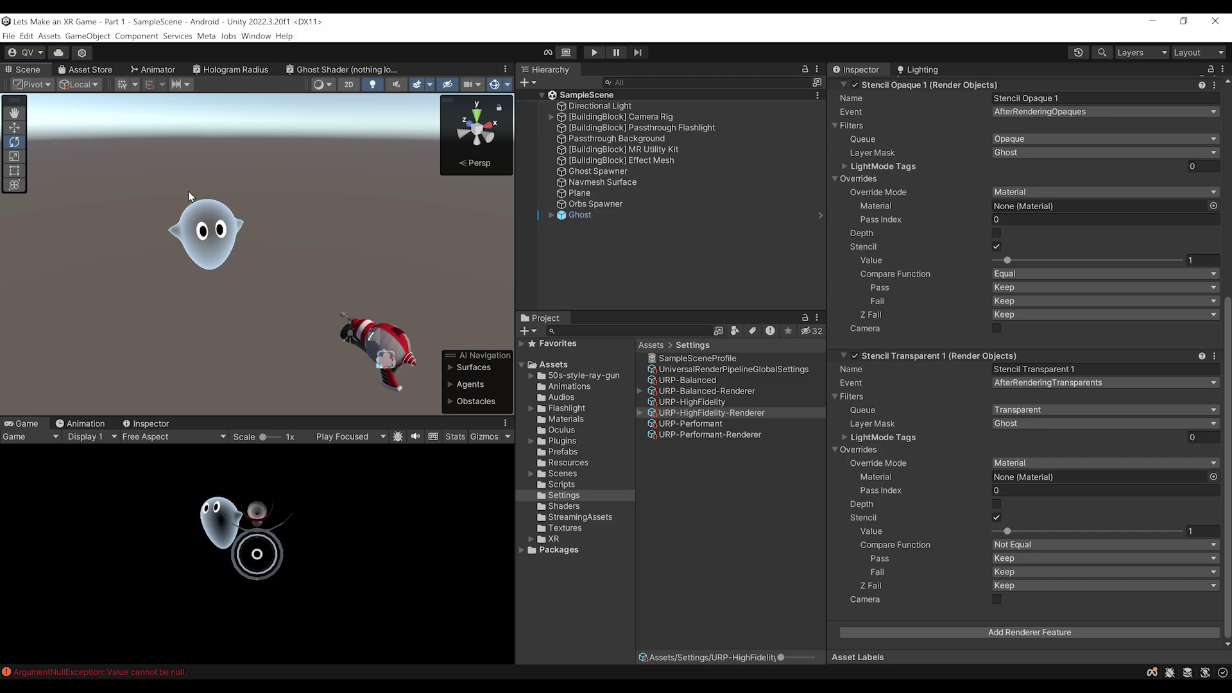
click(1021, 547)
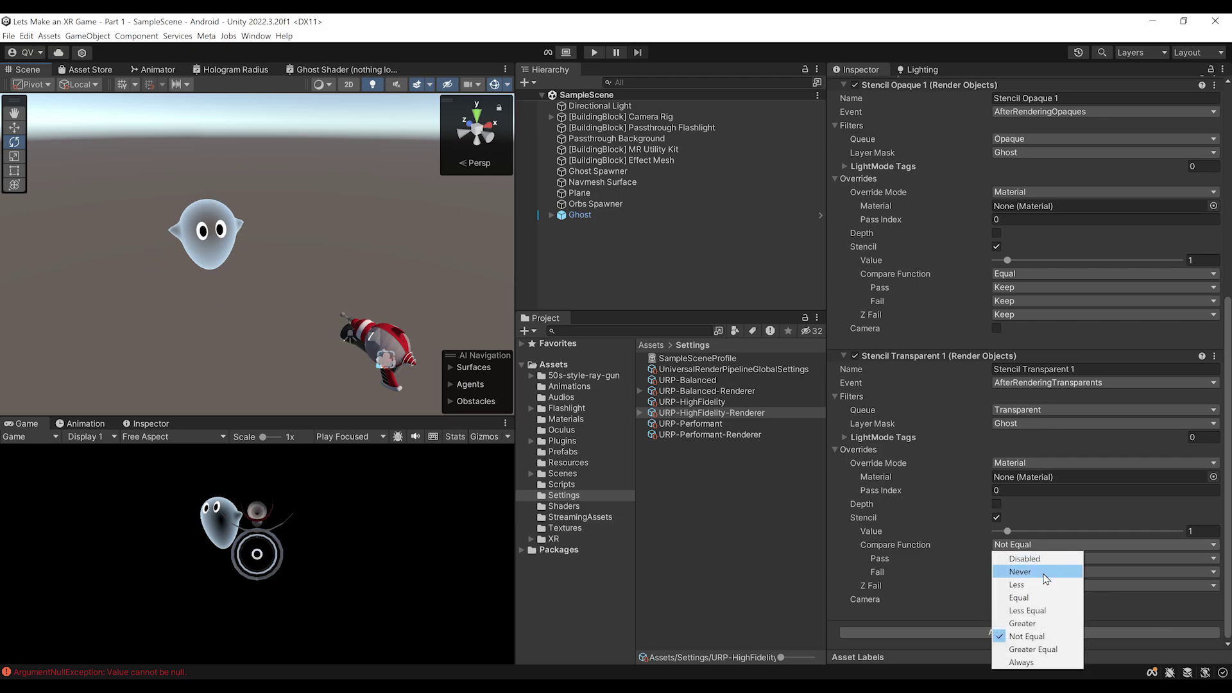
click(1048, 598)
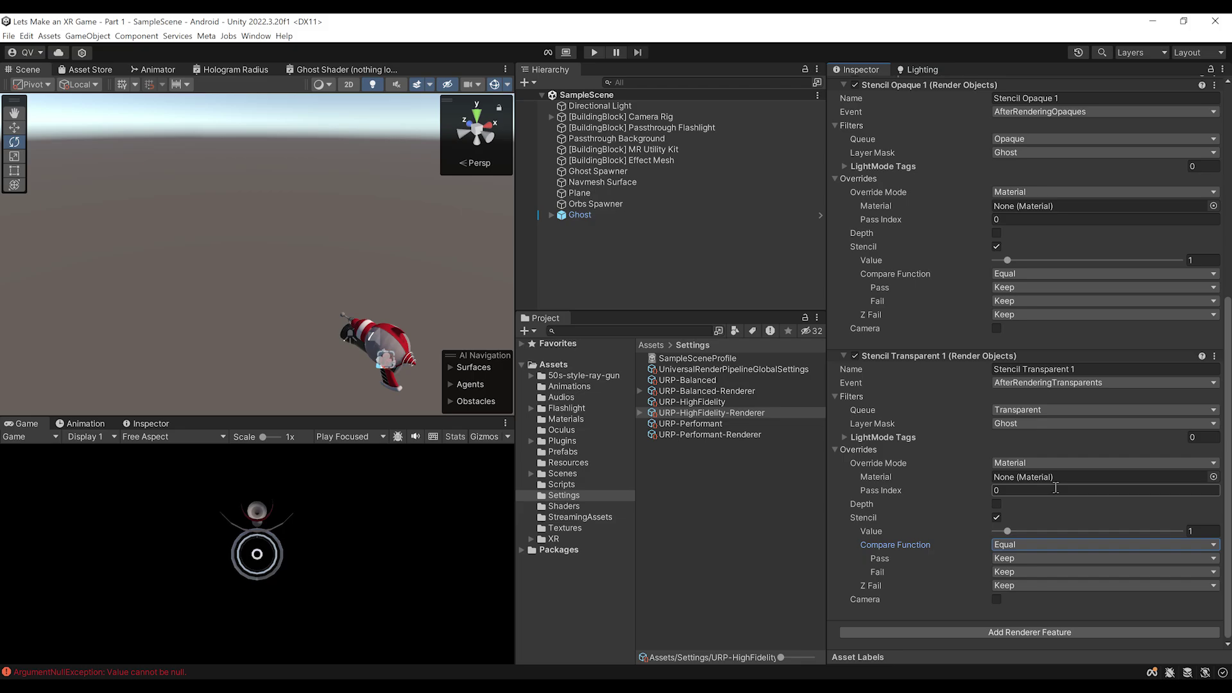
scroll(966, 360, up, 3)
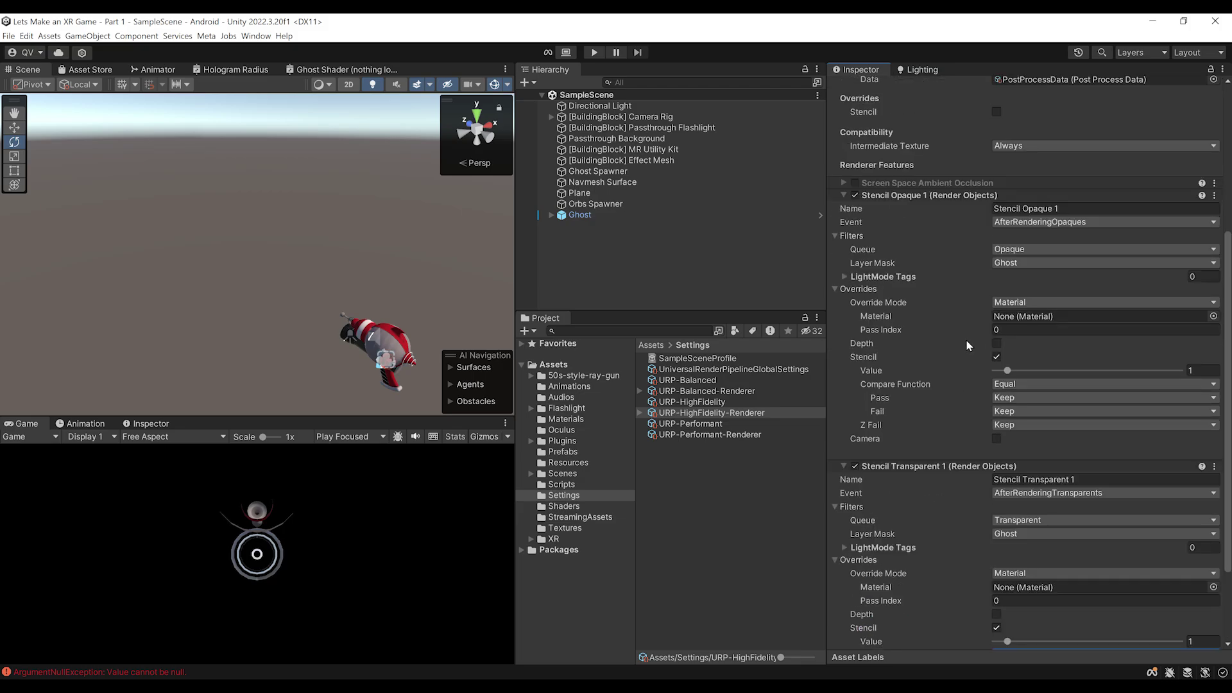
scroll(972, 524, down, 3)
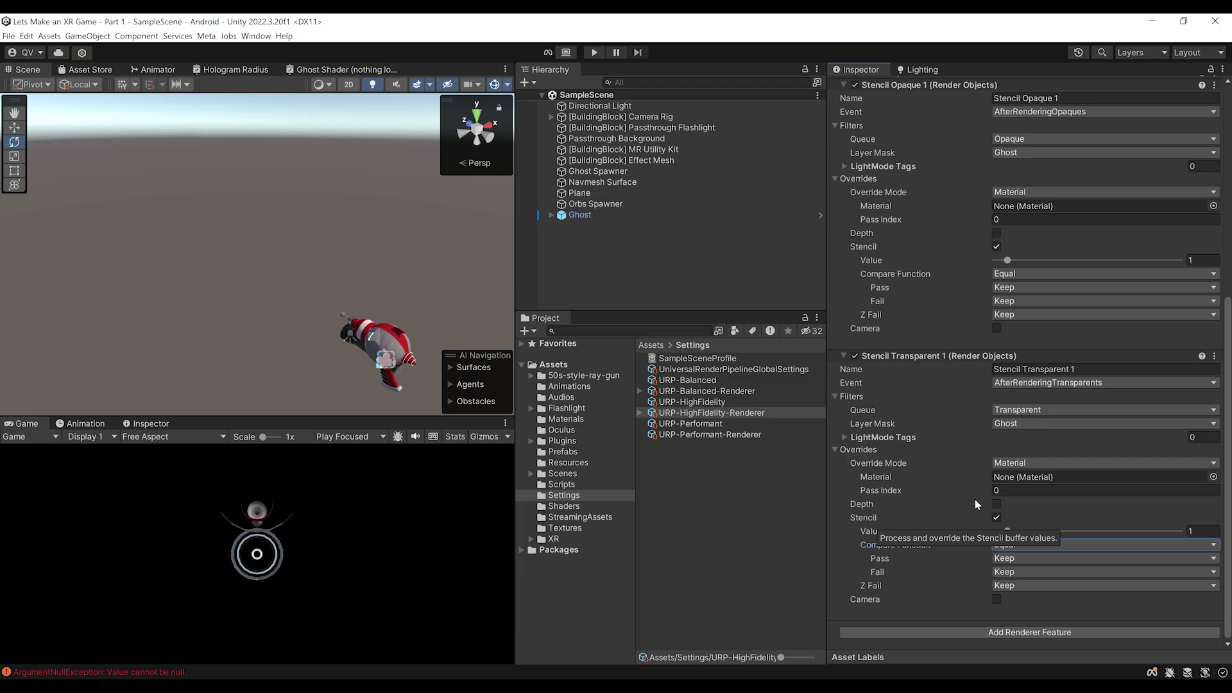
Enable the Mesh Renderer on Camera Rig > LeftHandAnchor > Flashlight > Cone > Mesh1_Model
click(378, 350)
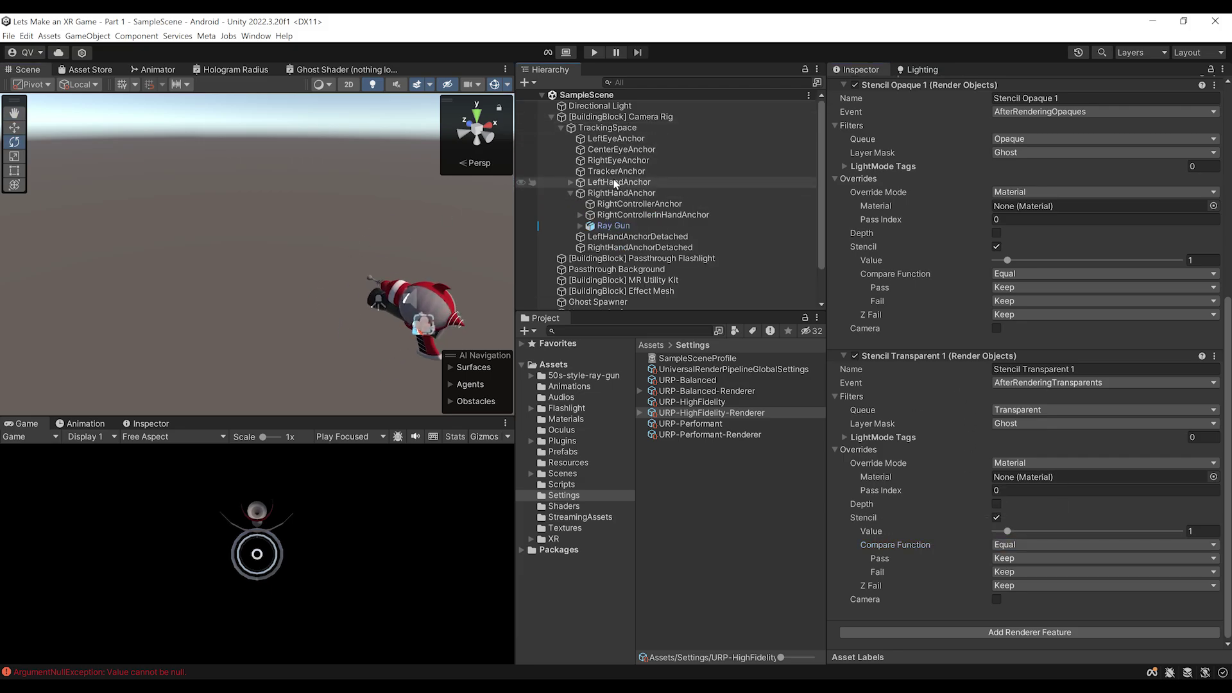
click(571, 182)
scroll(577, 206, down, 2)
click(616, 174)
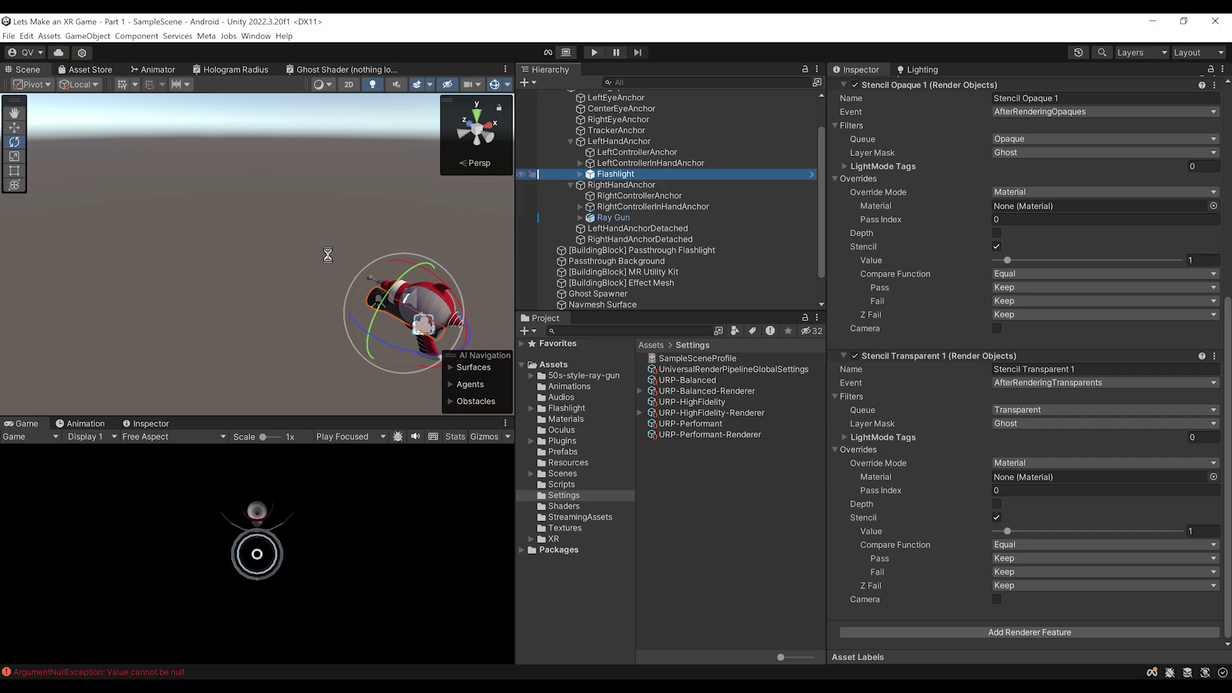
click(580, 174)
click(613, 196)
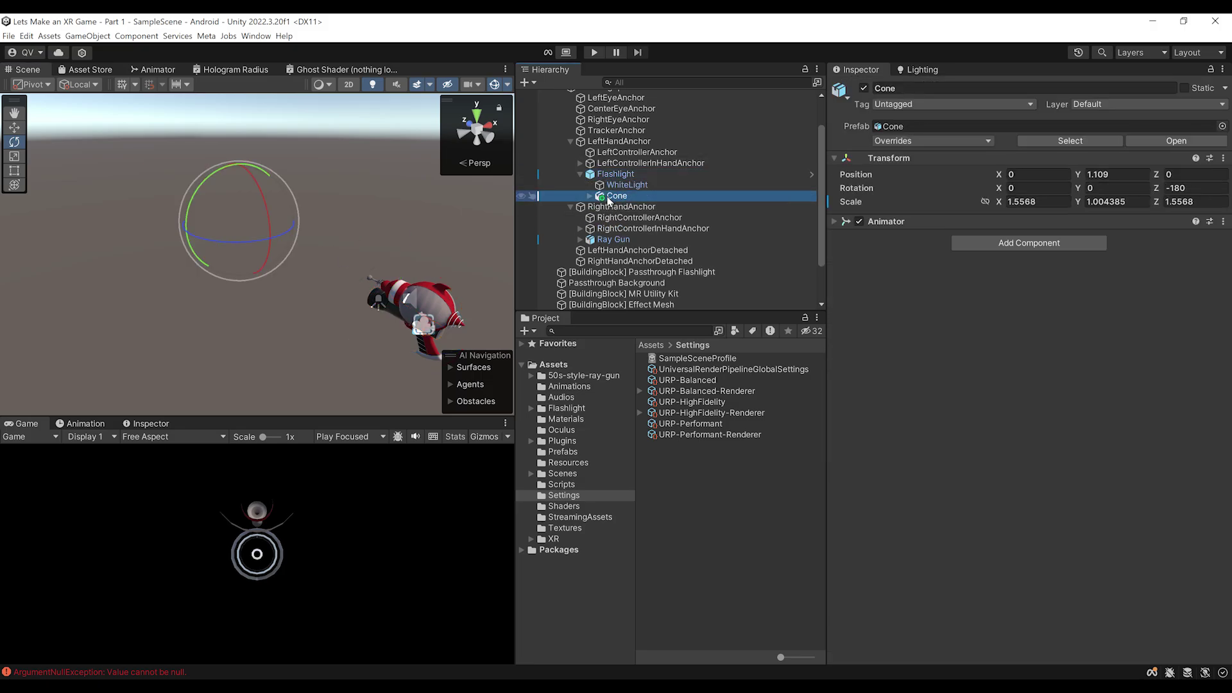
click(589, 195)
click(600, 207)
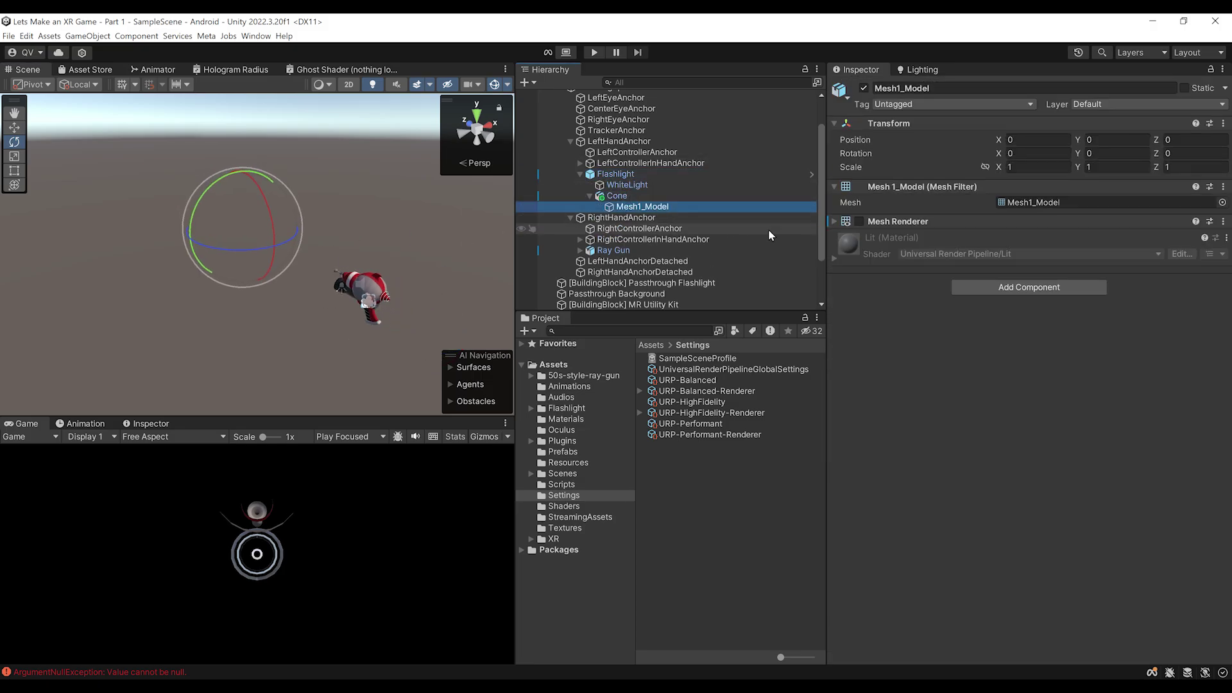
click(859, 221)
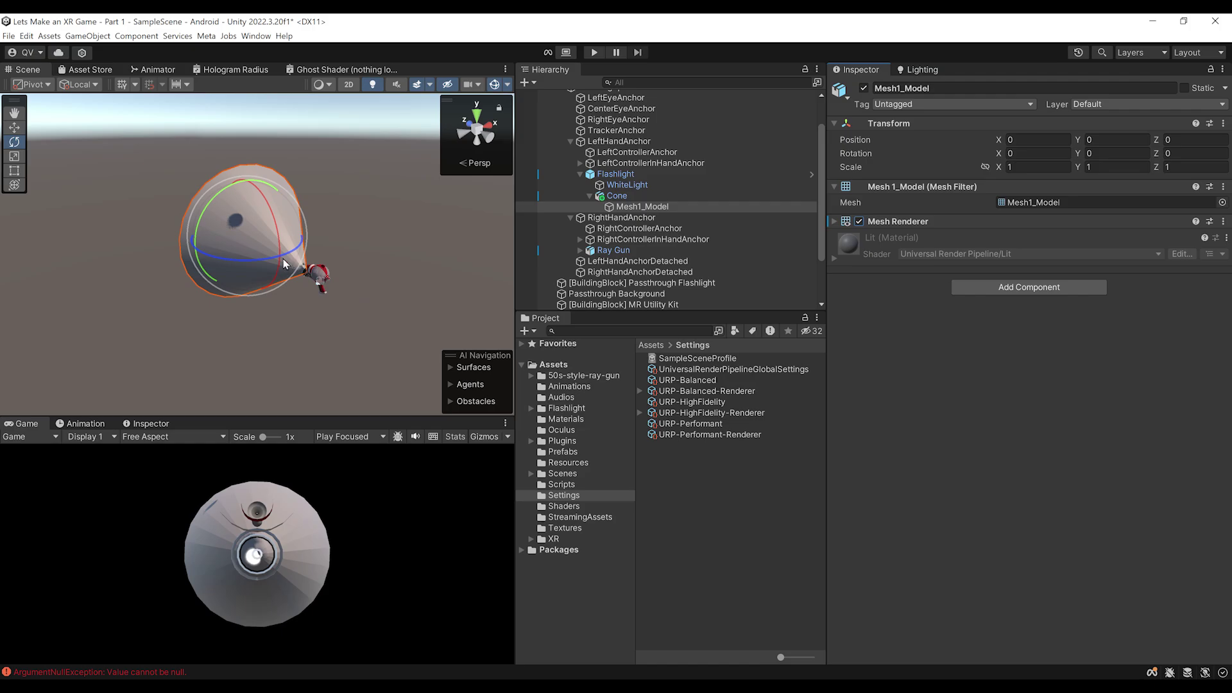
Show the cone's Lit material in its renderer, then list the Shaders folder
mouse_move(354, 255)
alt+mouse_down()
mouse_move(291, 209)
mouse_move(263, 219)
alt+mouse_up()
scroll(264, 218, up, 3)
click(908, 219)
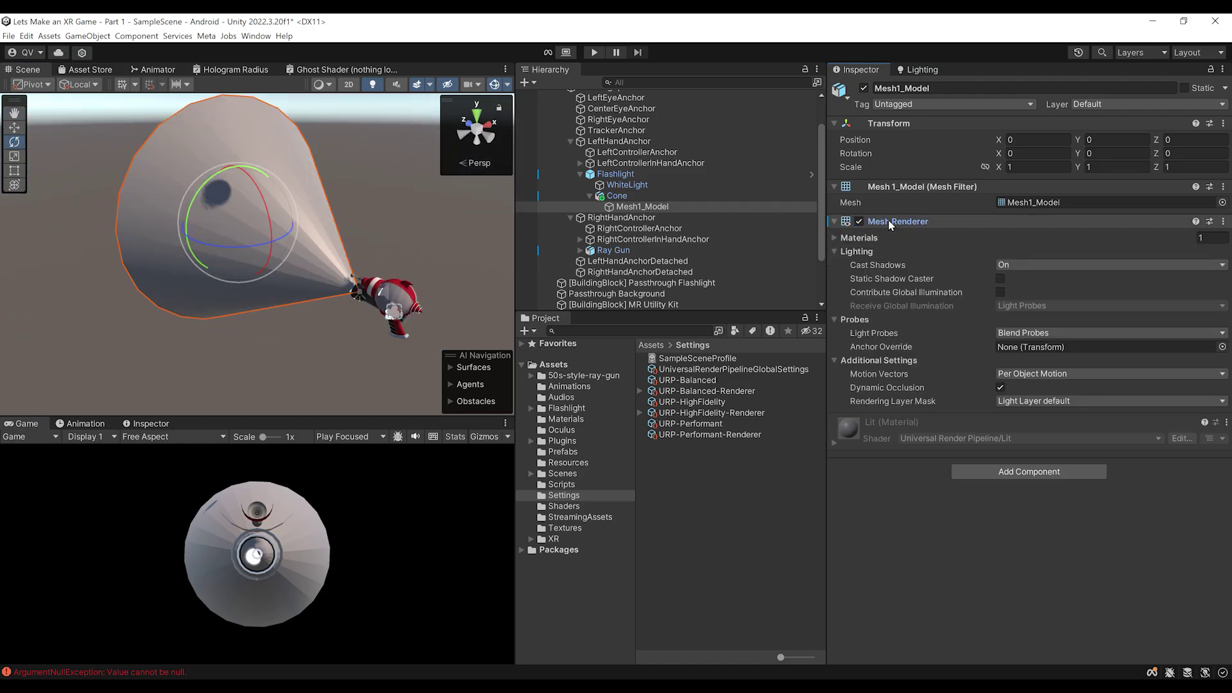
click(863, 238)
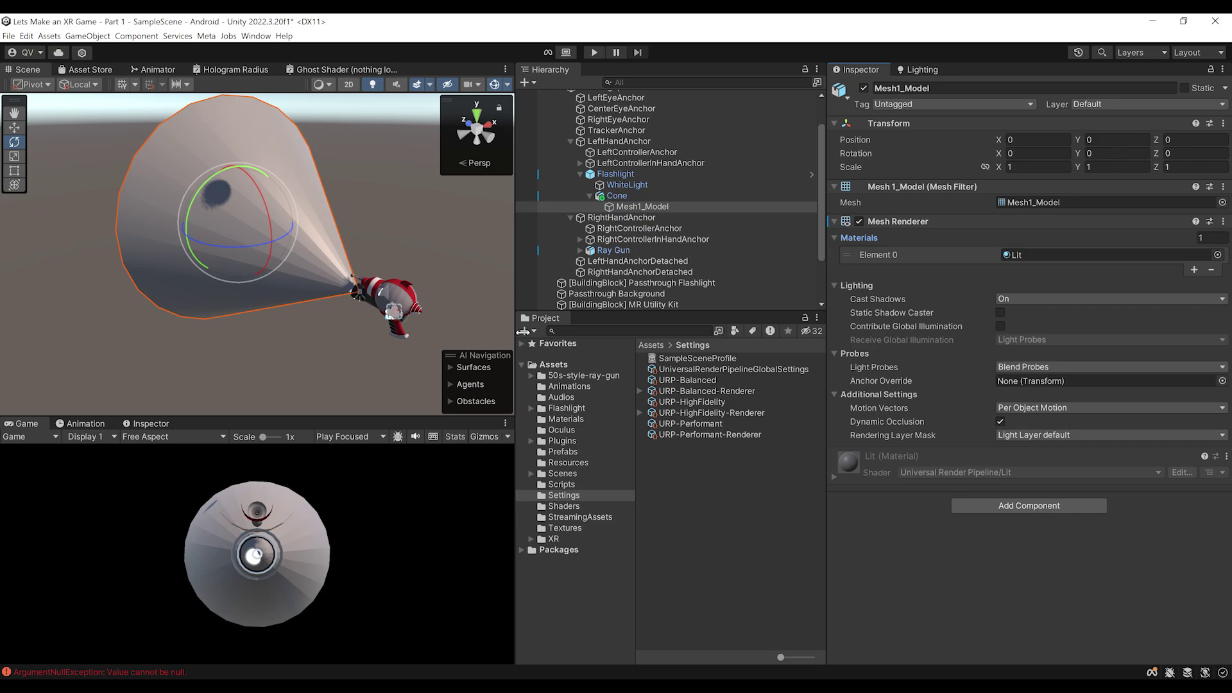
click(573, 506)
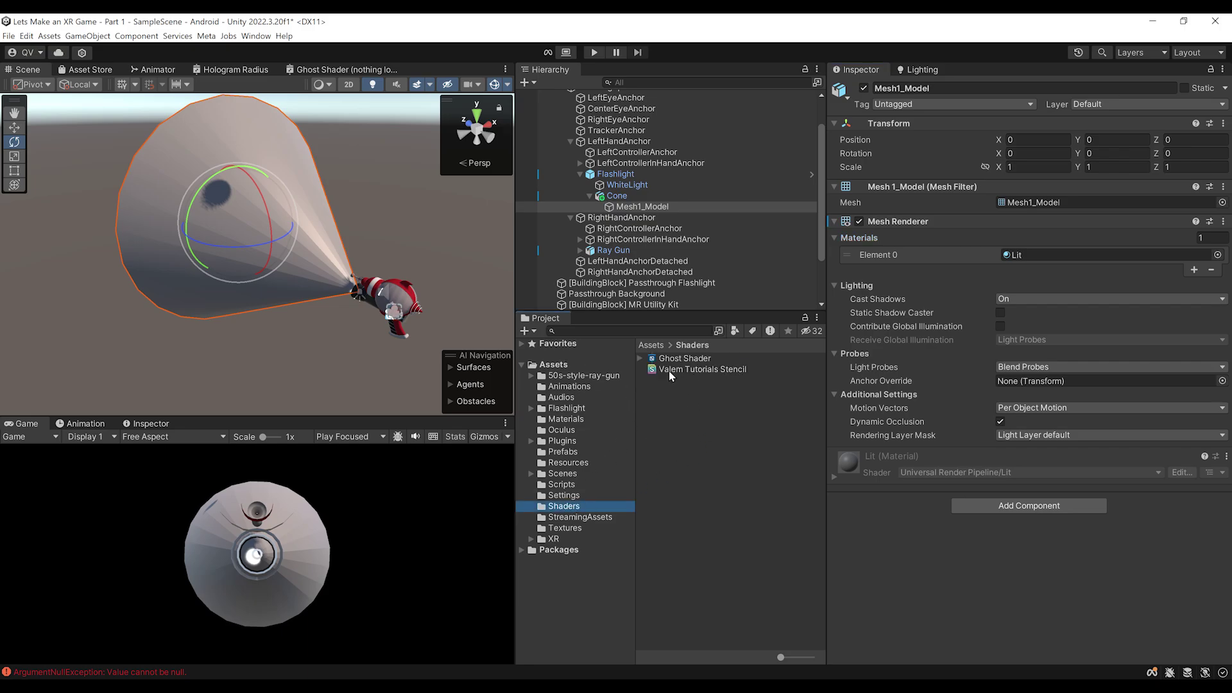
Open the Valem Tutorials Stencil shader in Visual Studio and review its Stencil block (Comp Always, Pass Replace)
click(668, 370)
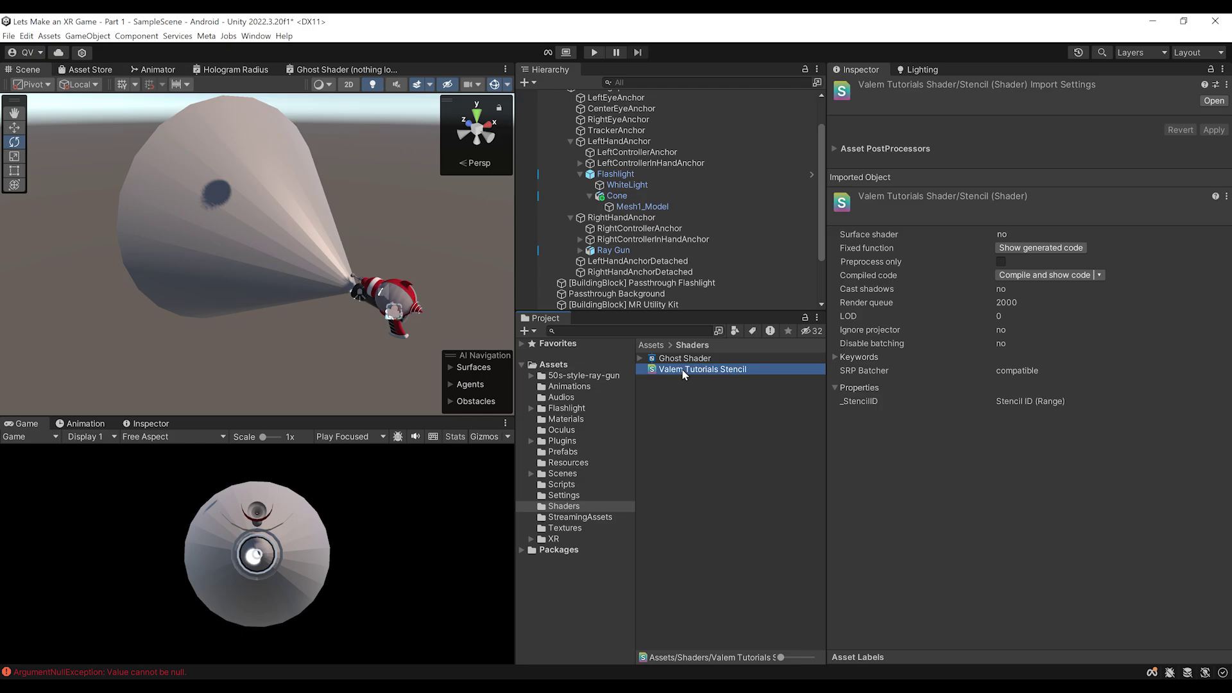
double_click(679, 370)
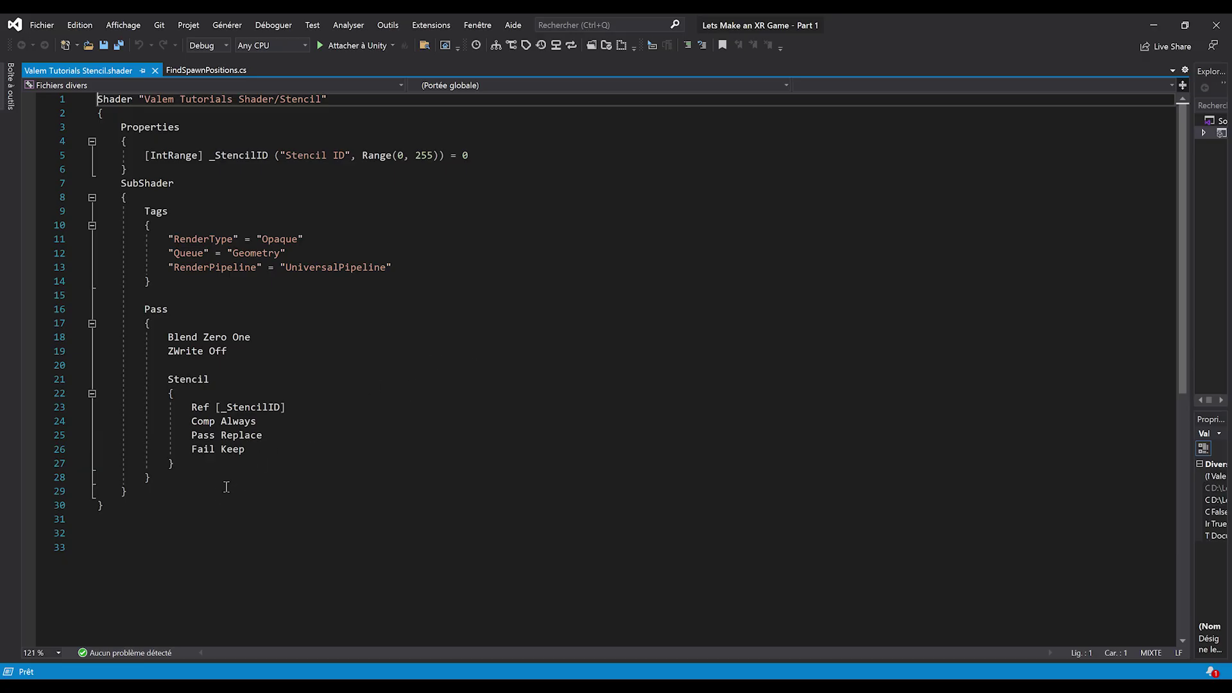
drag(225, 491, 97, 100)
click(607, 421)
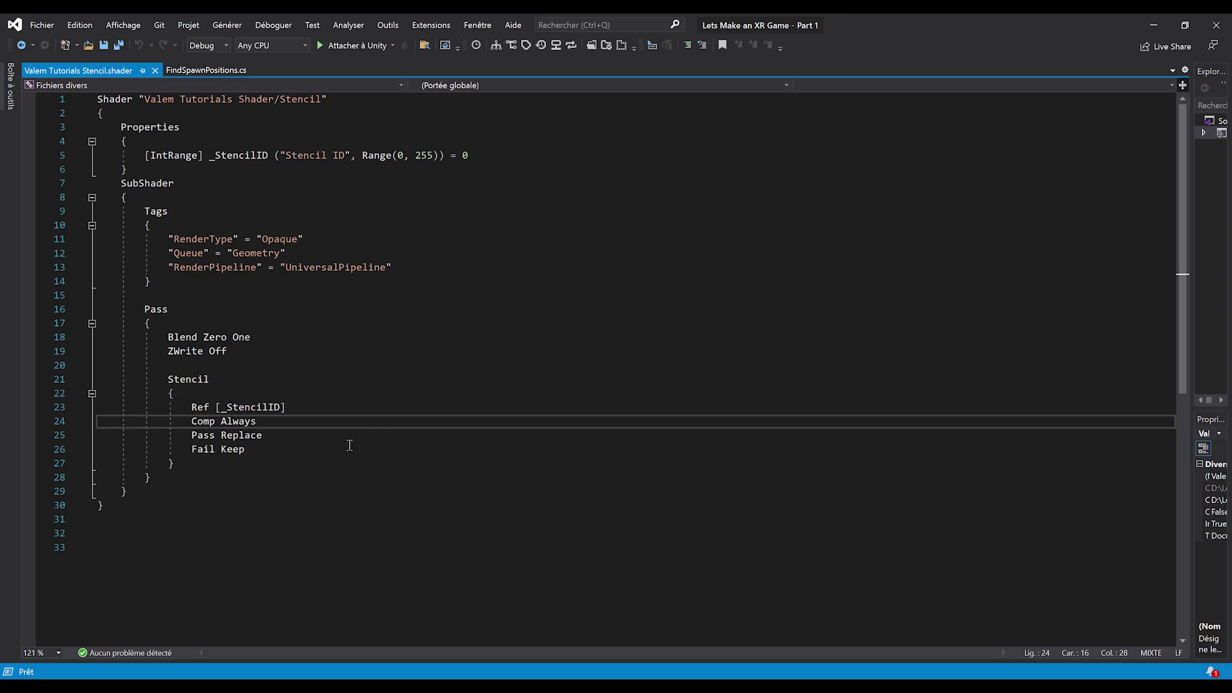
click(431, 399)
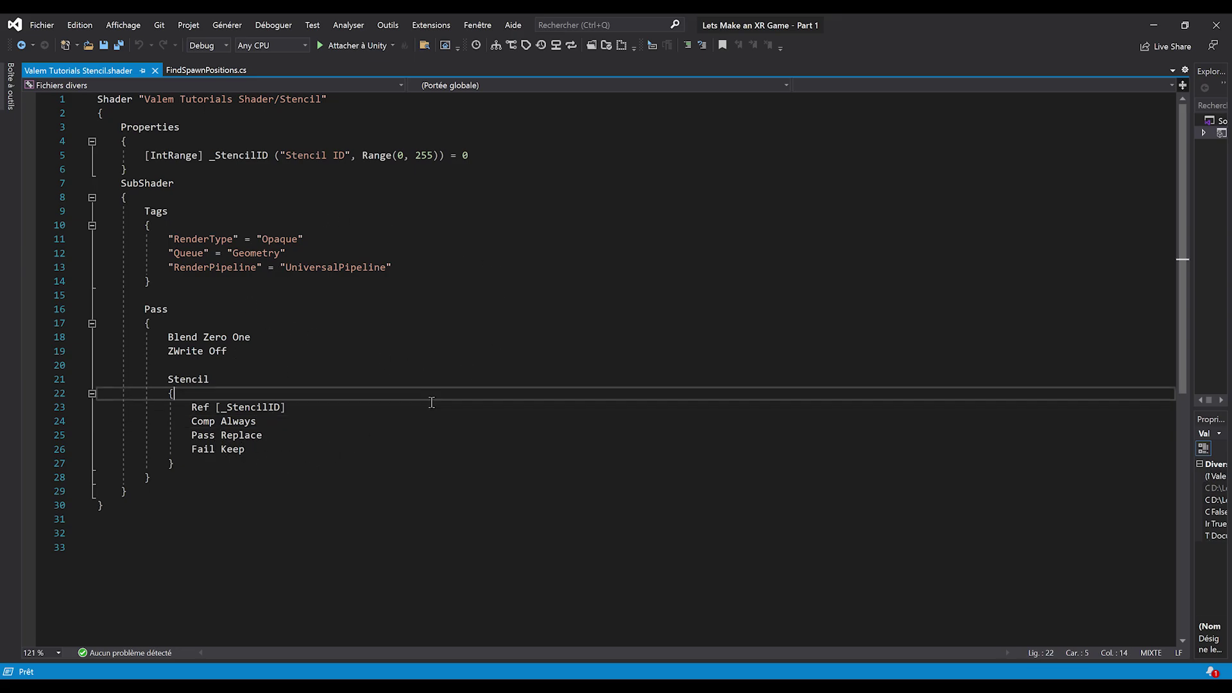
drag(167, 378, 196, 463)
click(273, 490)
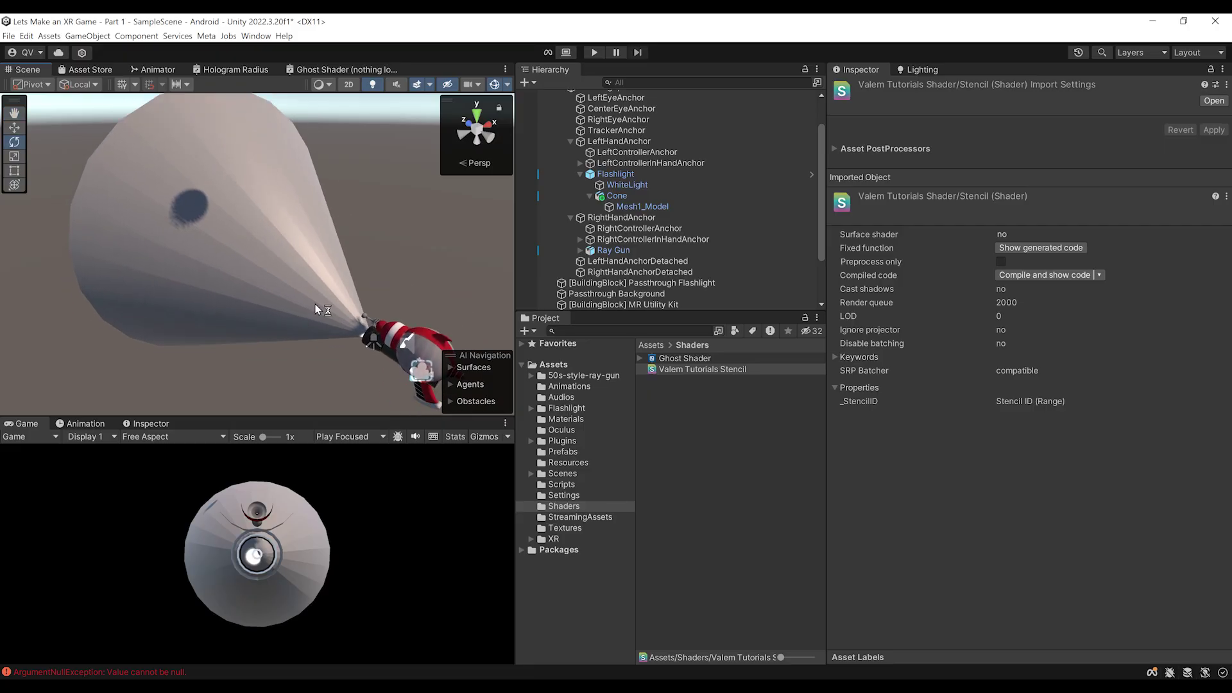
Create a new material in Assets named 'Stencil Mask 1'
right_drag(315, 309, 359, 270)
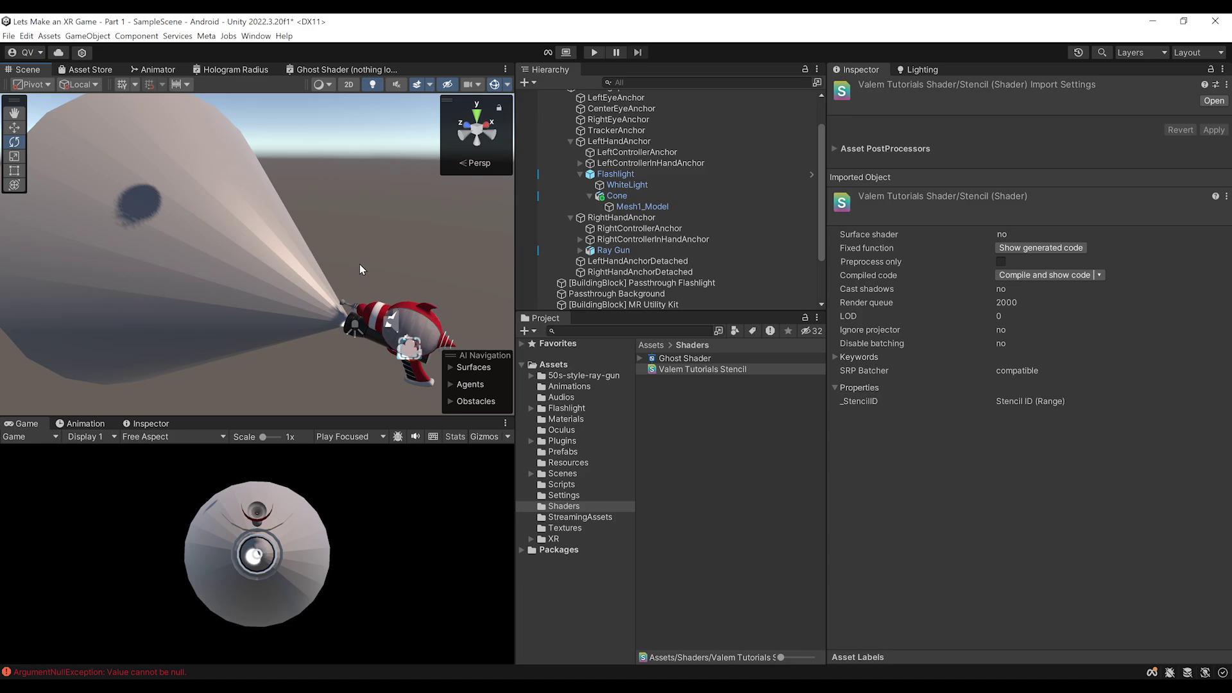
scroll(359, 270, down, 2)
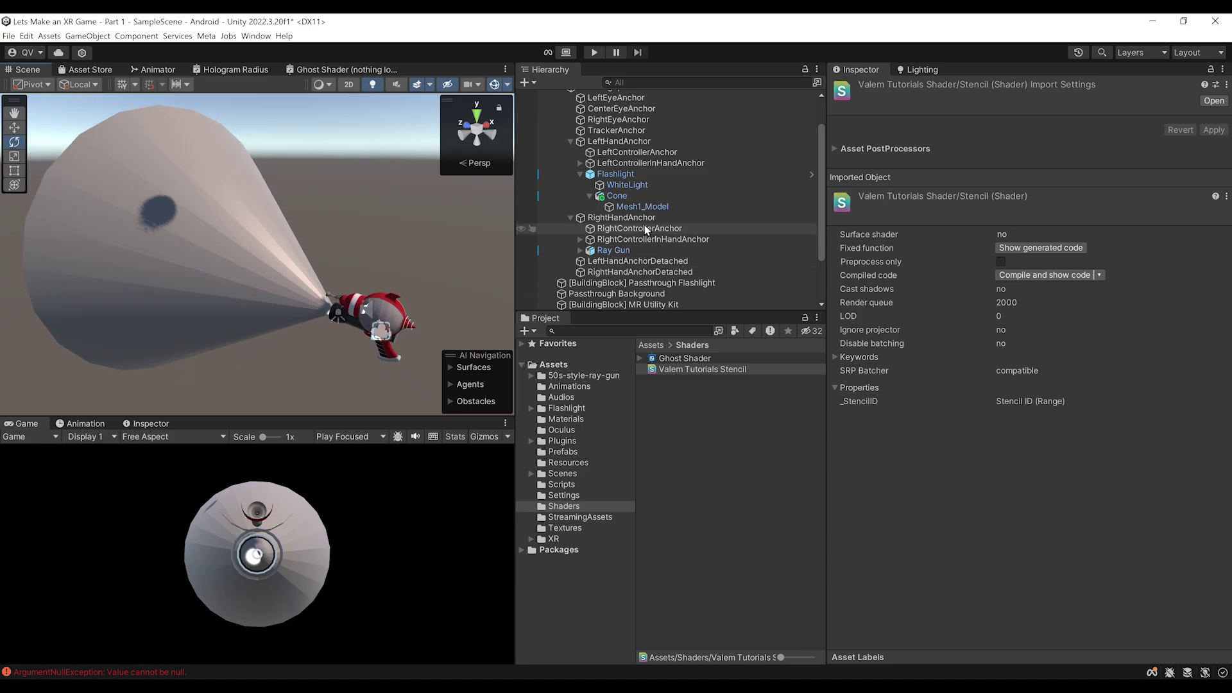
right_click(555, 365)
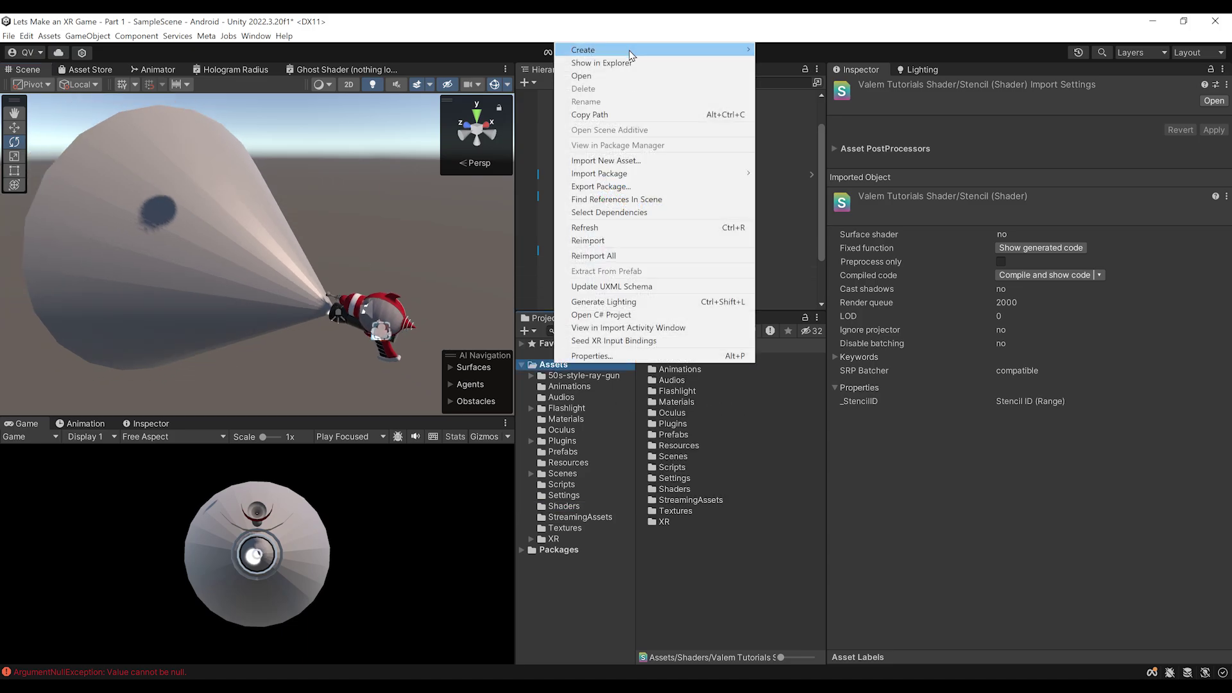
mouse_move(628, 50)
click(828, 383)
key(BackSpace)
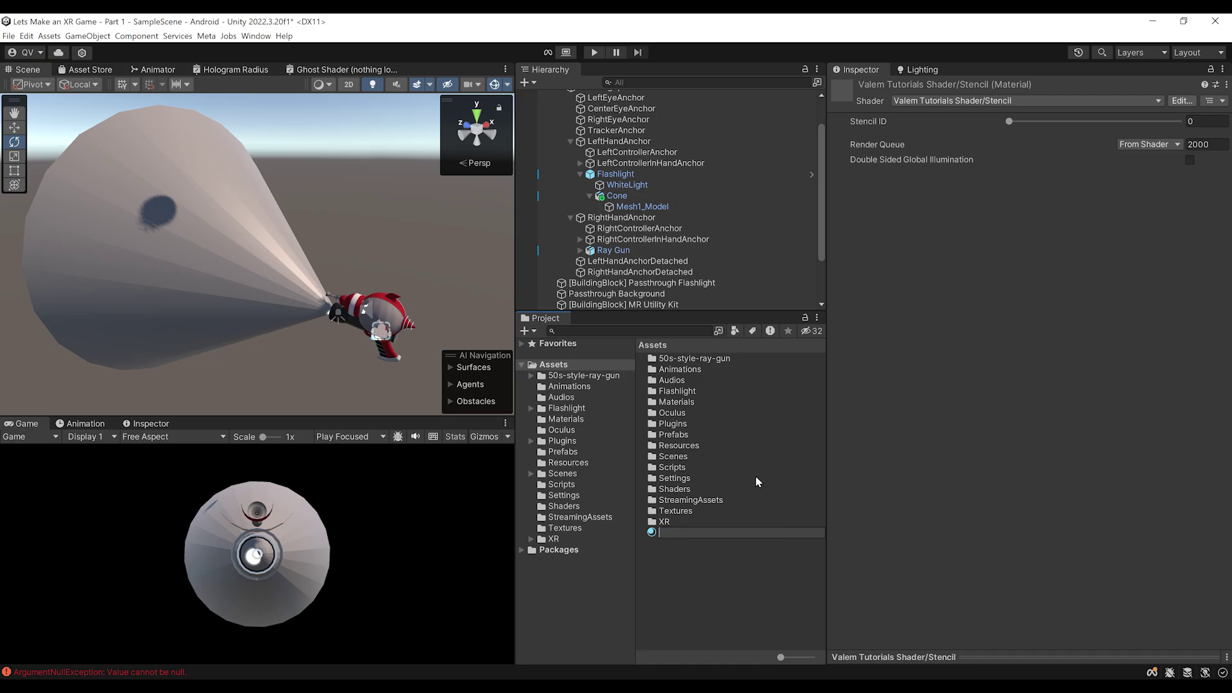
text(Stencil Mask 1)
key(Return)
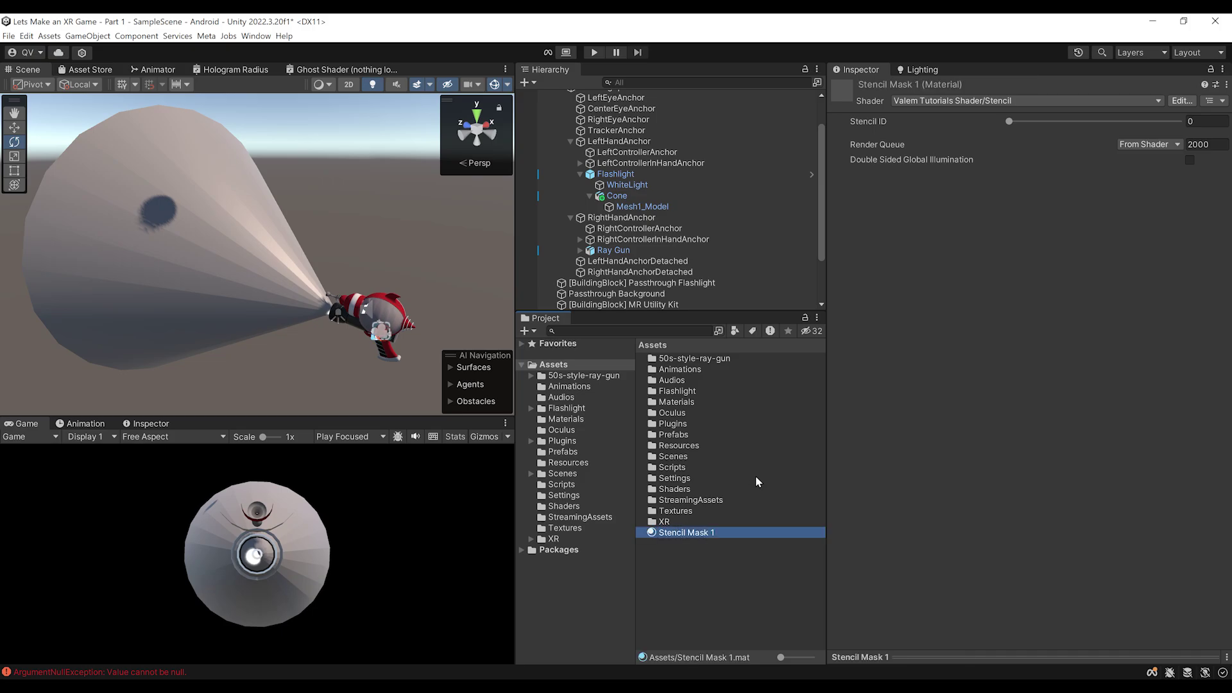
Assign the Valem Tutorials Shader/Stencil shader to the Stencil Mask 1 material
click(924, 100)
text(Stencil)
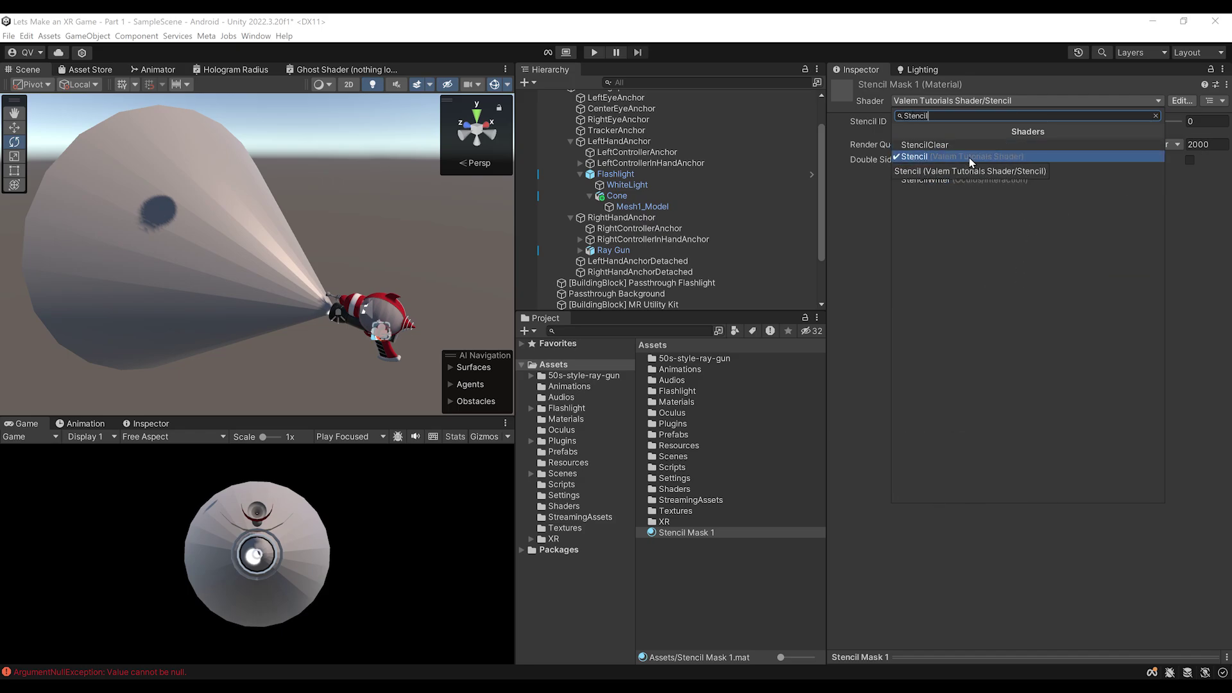
click(969, 156)
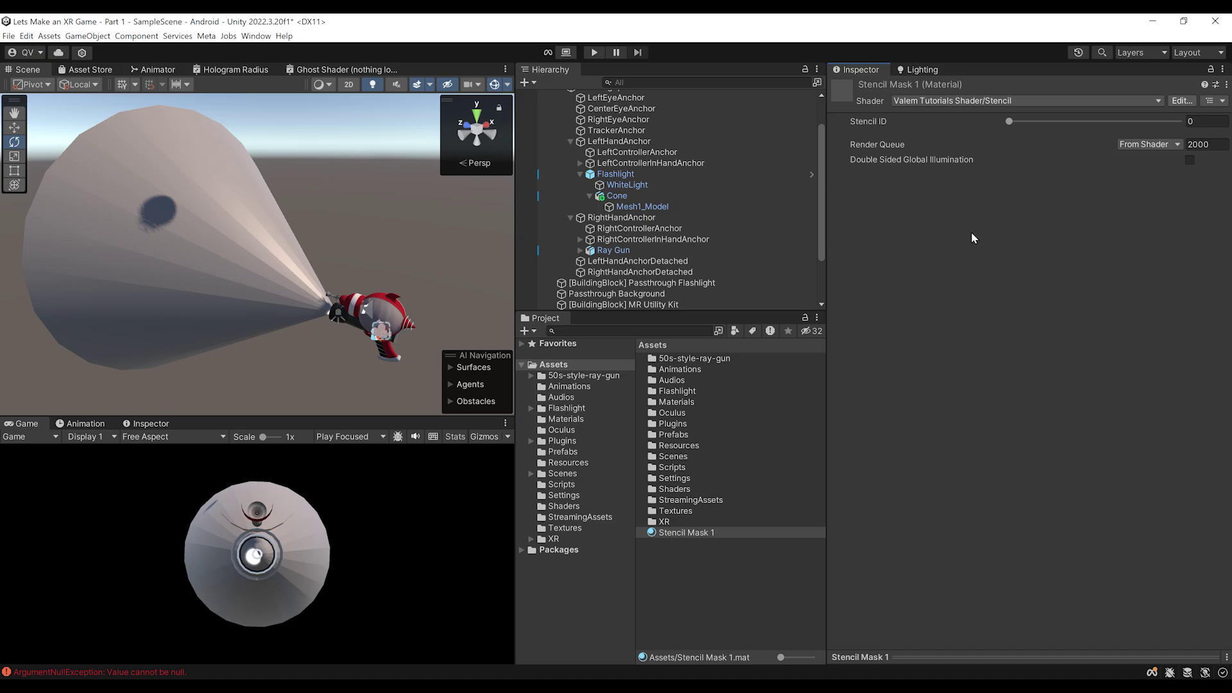
drag(686, 533, 662, 217)
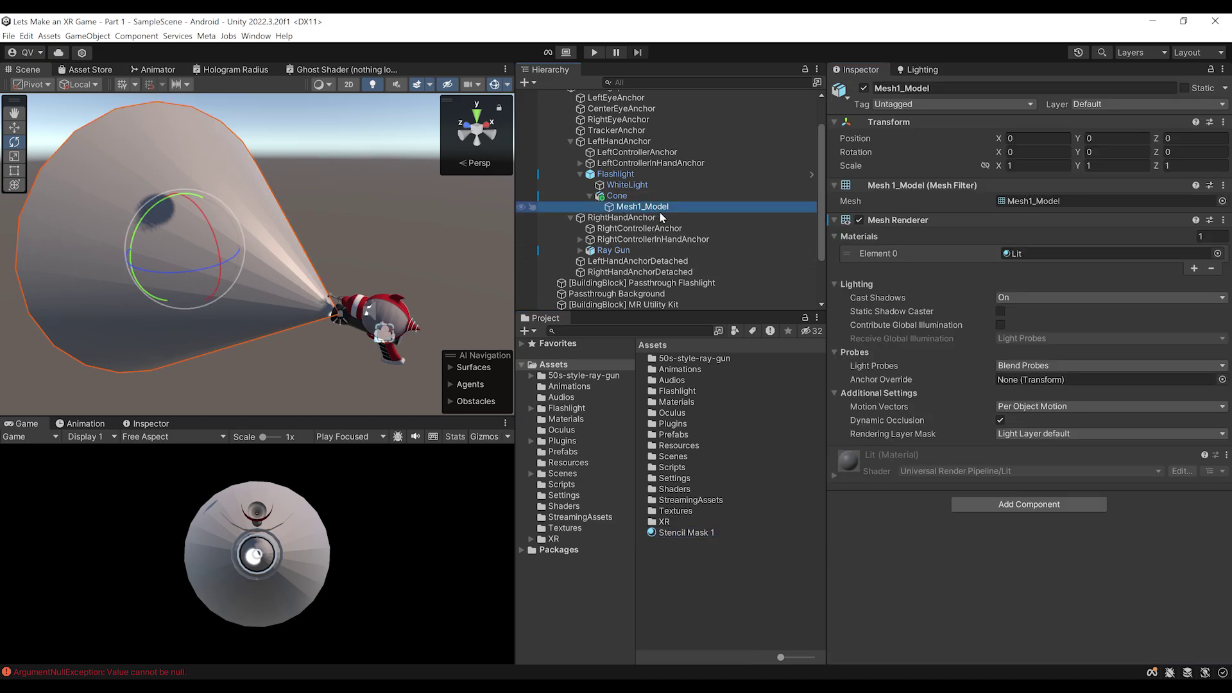
Put Stencil Mask 1 on the cone's Mesh1_Model and set its Stencil ID to 1
drag(686, 533, 1091, 254)
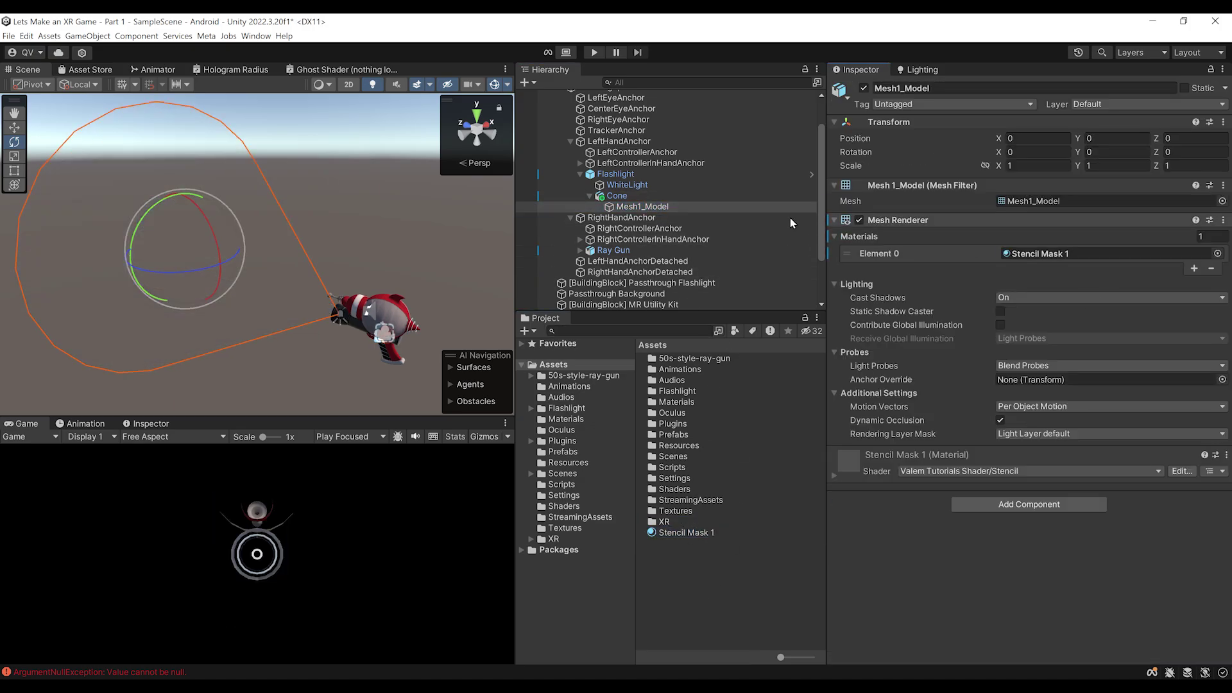
scroll(63, 207, down, 2)
alt+drag(244, 167, 361, 309)
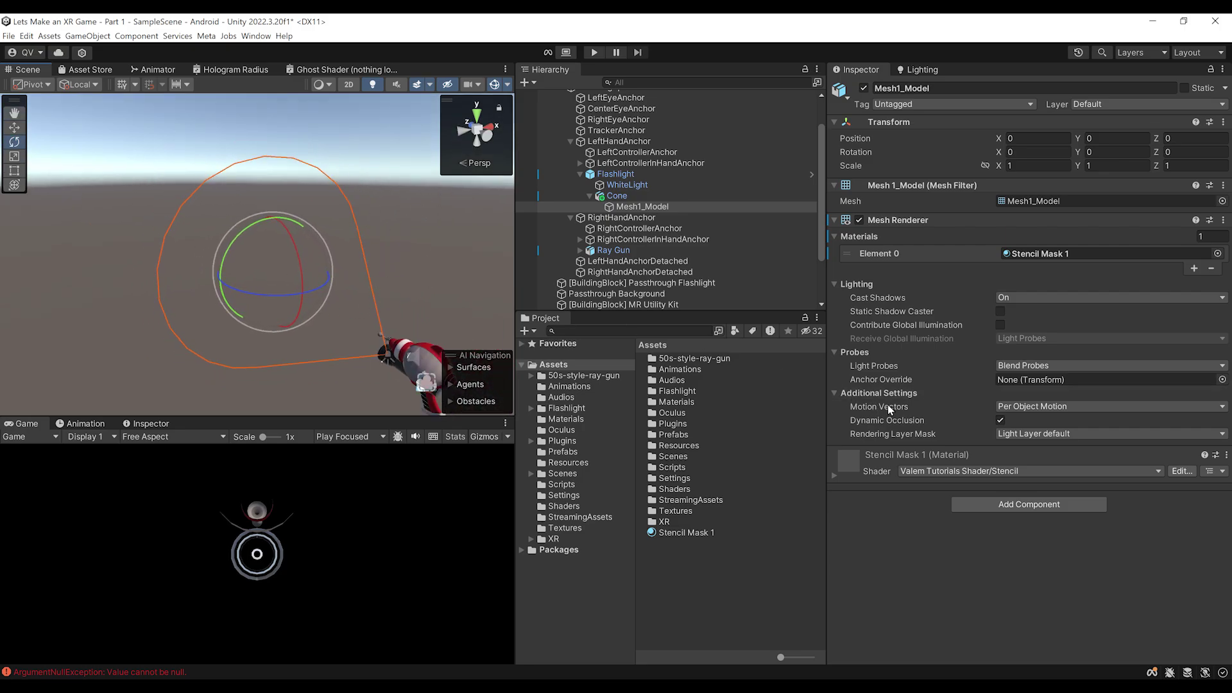
alt+drag(283, 306, 475, 257)
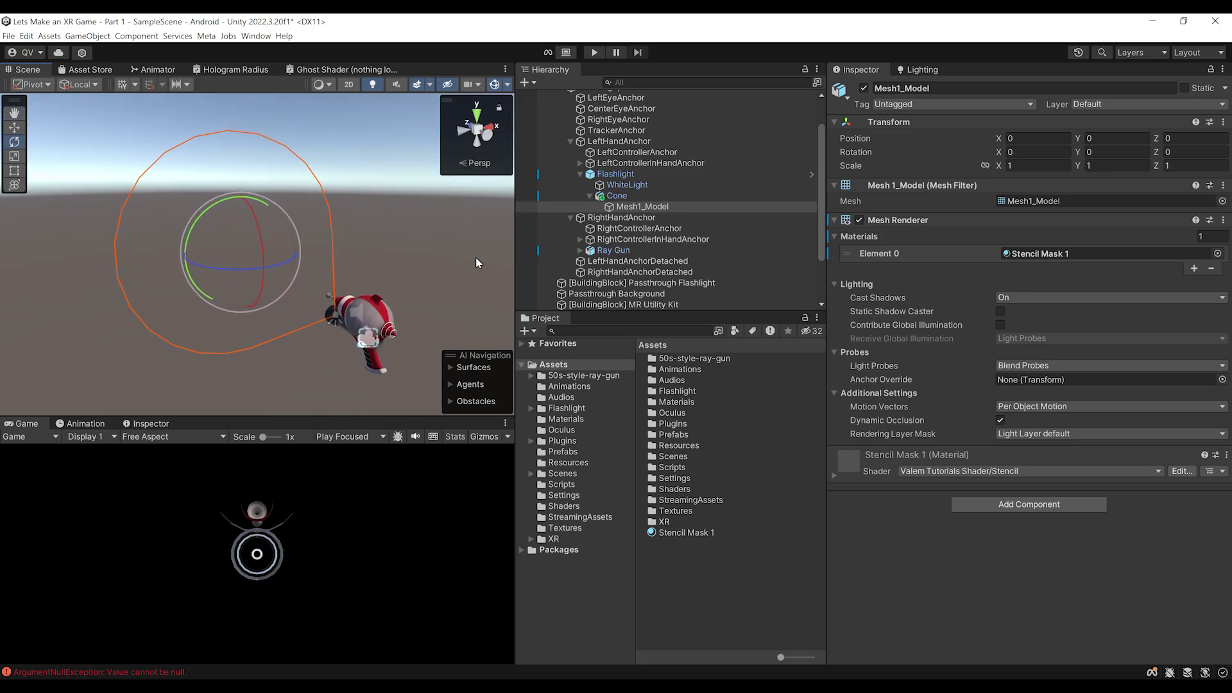
click(856, 463)
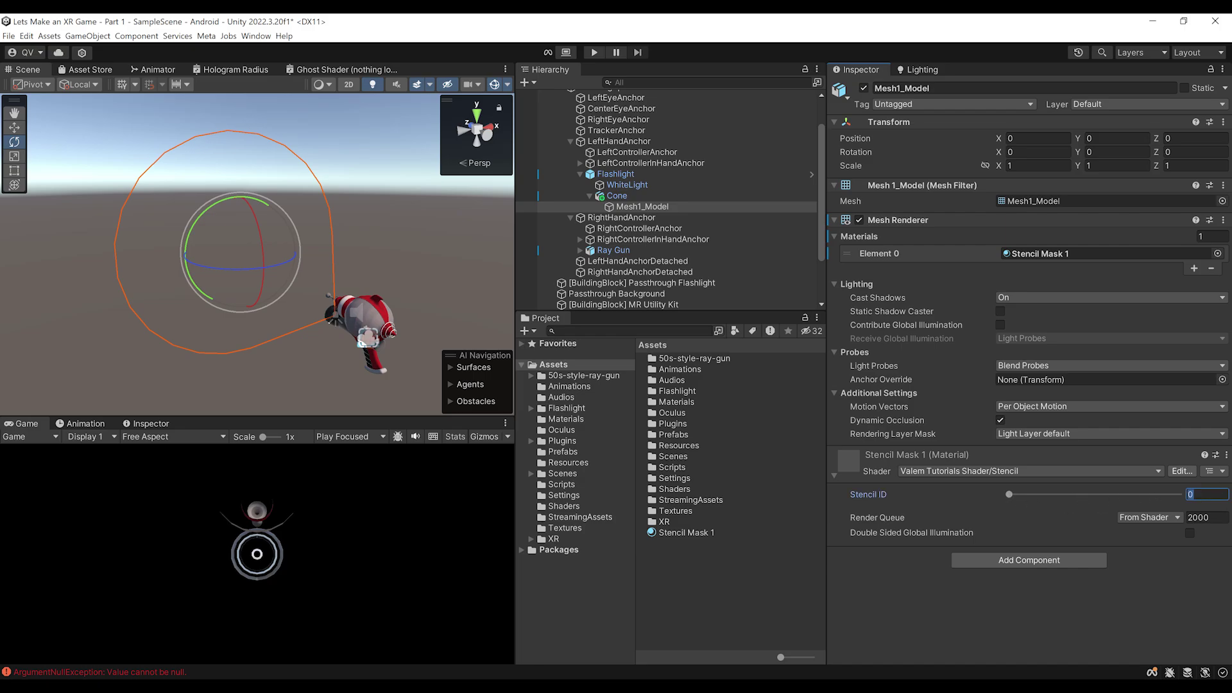
text(1)
alt+drag(257, 295, 143, 318)
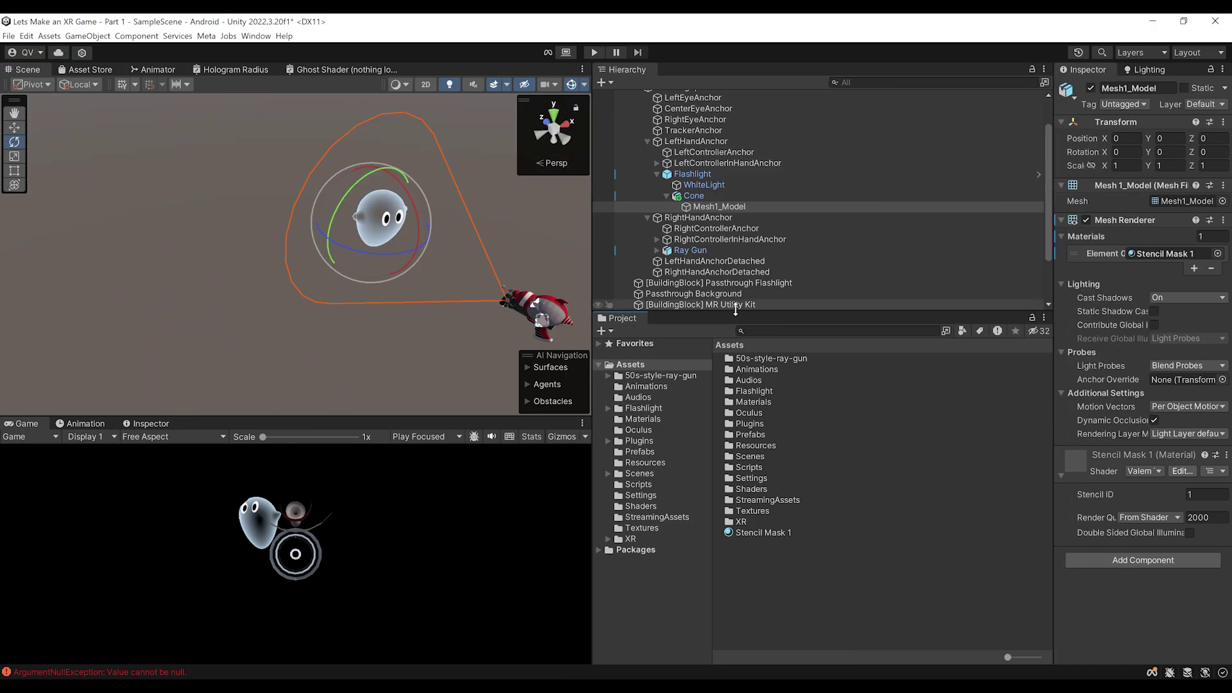
alt+drag(302, 288, 302, 190)
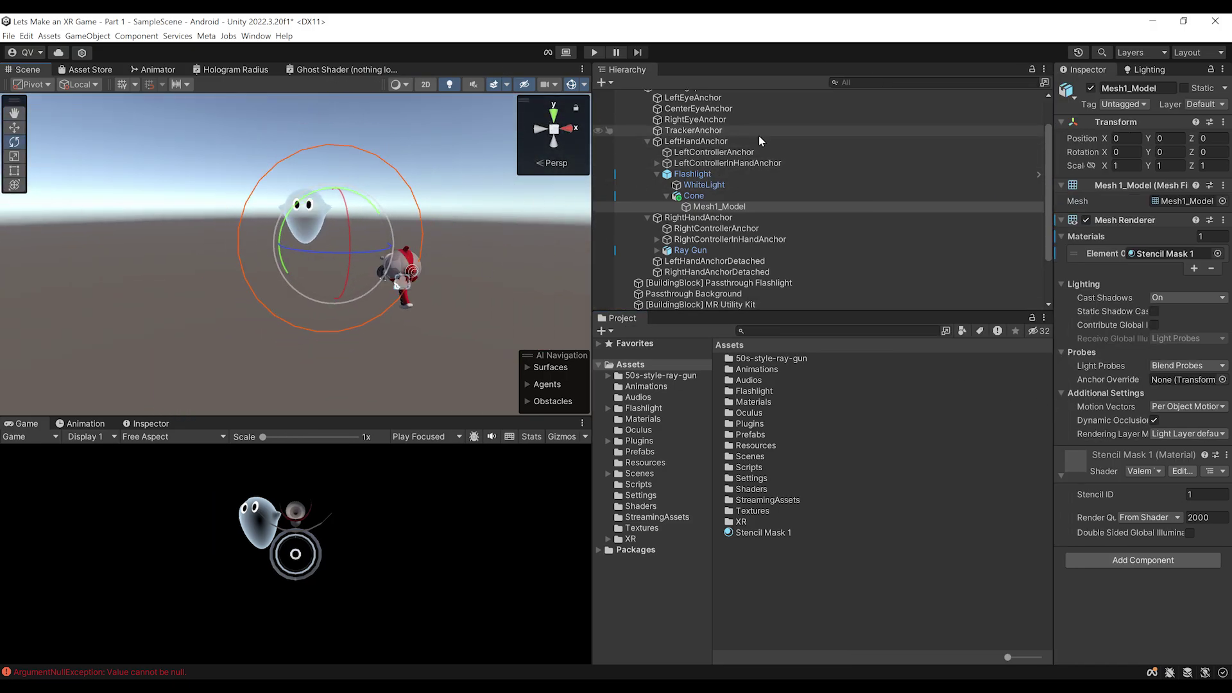
Slide the Flashlight left along the X axis
double_click(692, 173)
key(w)
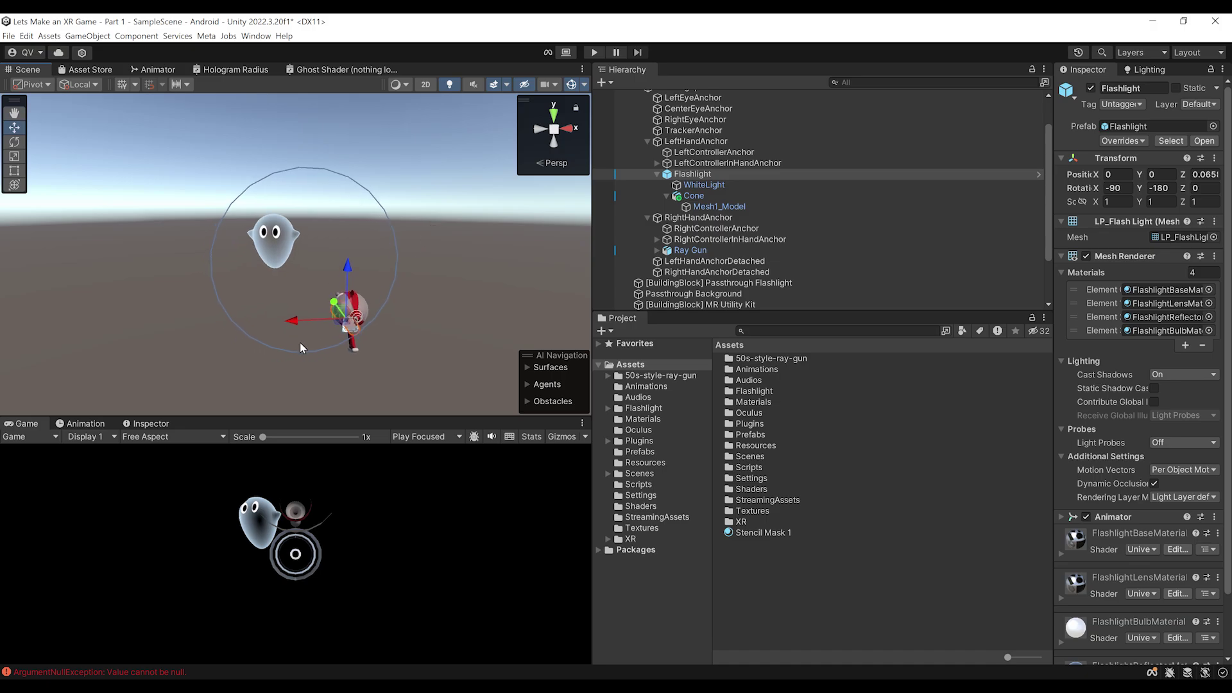
drag(296, 331, 327, 337)
scroll(433, 267, up, 2)
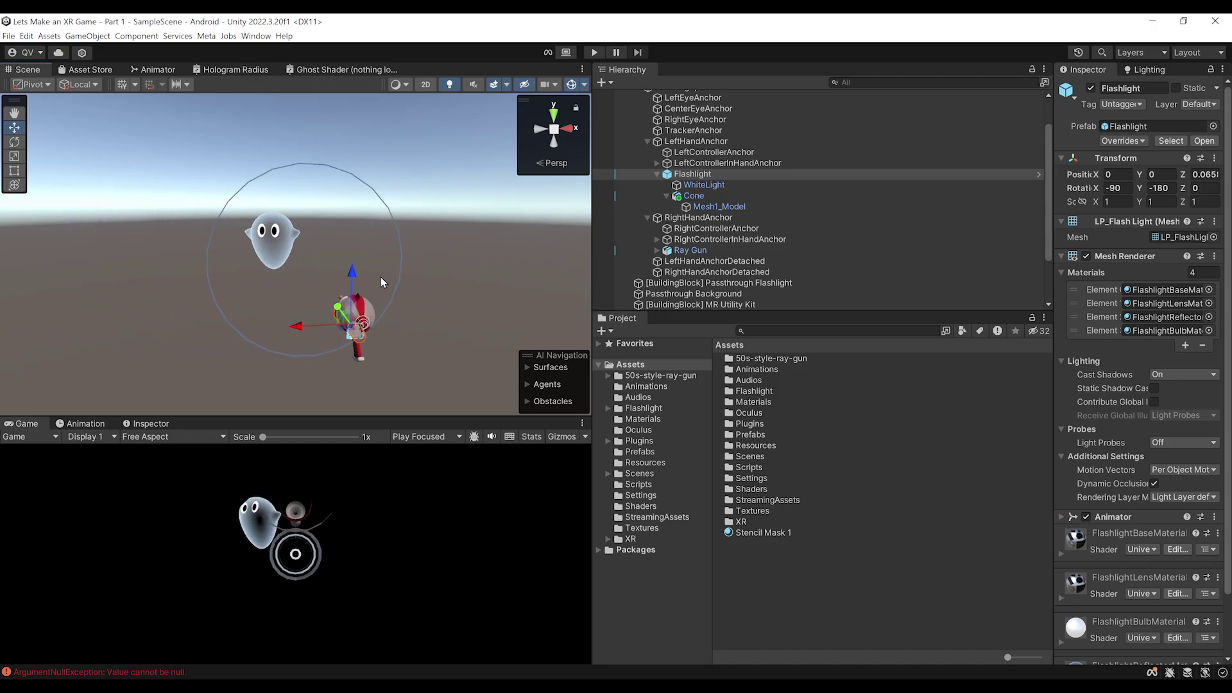
scroll(382, 283, down, 2)
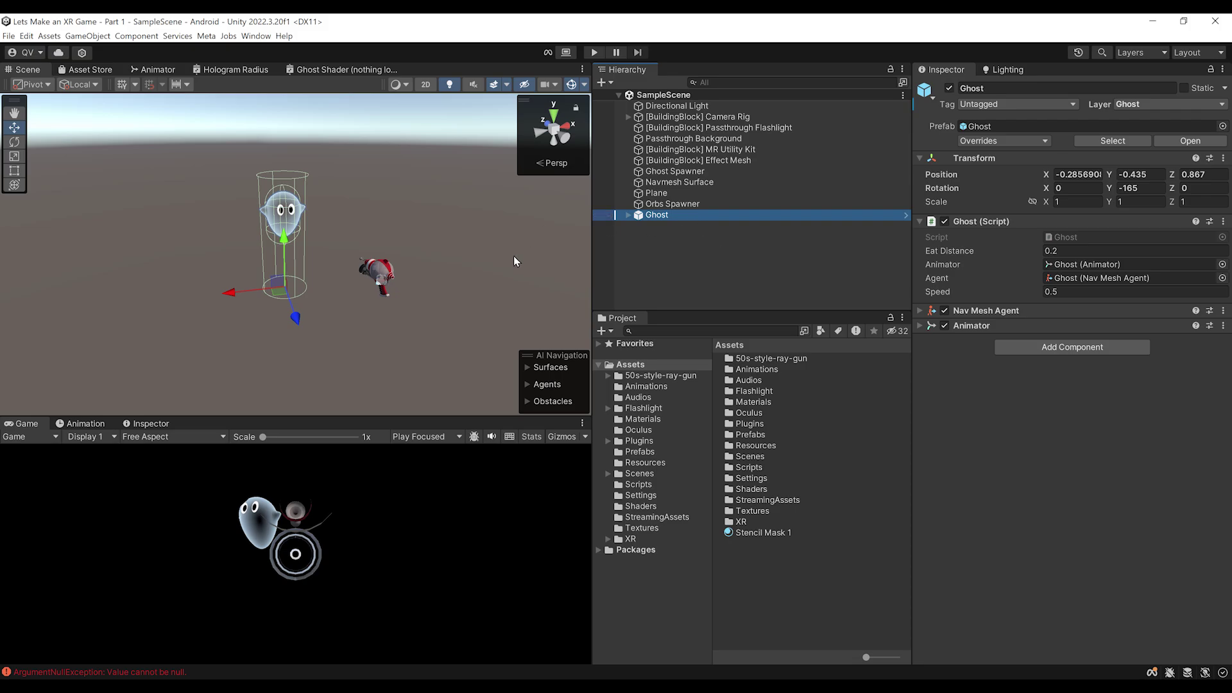
Apply all of the Ghost's overrides to its prefab
key(f)
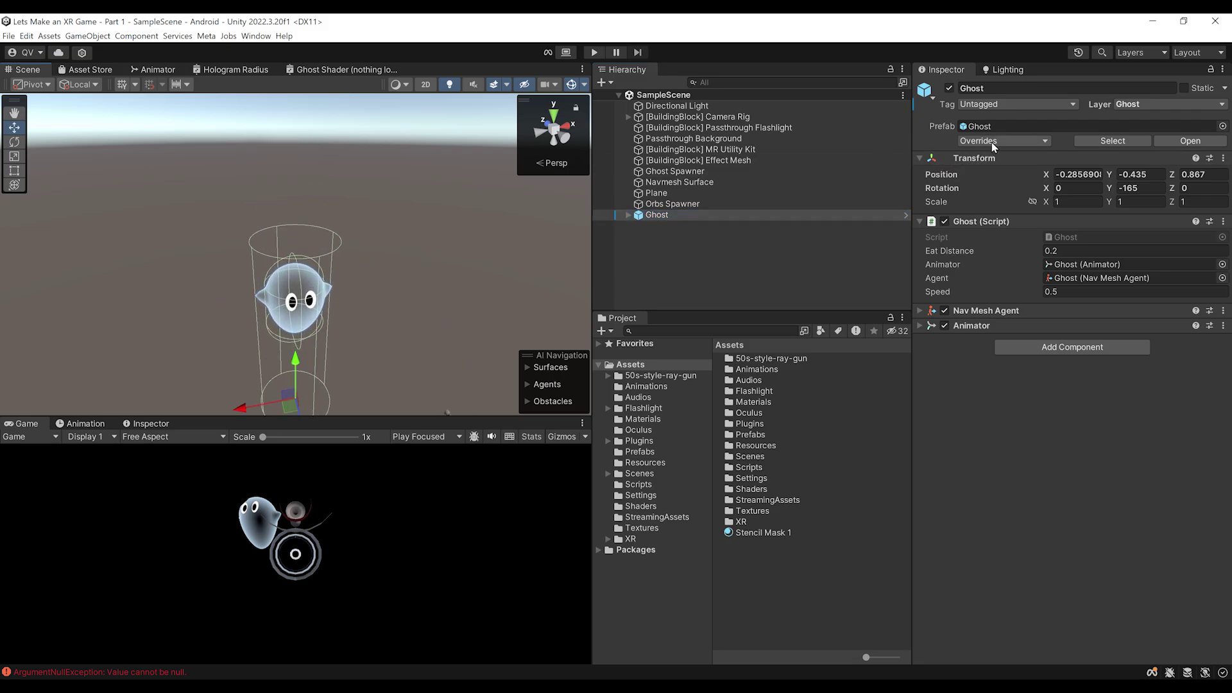
click(992, 141)
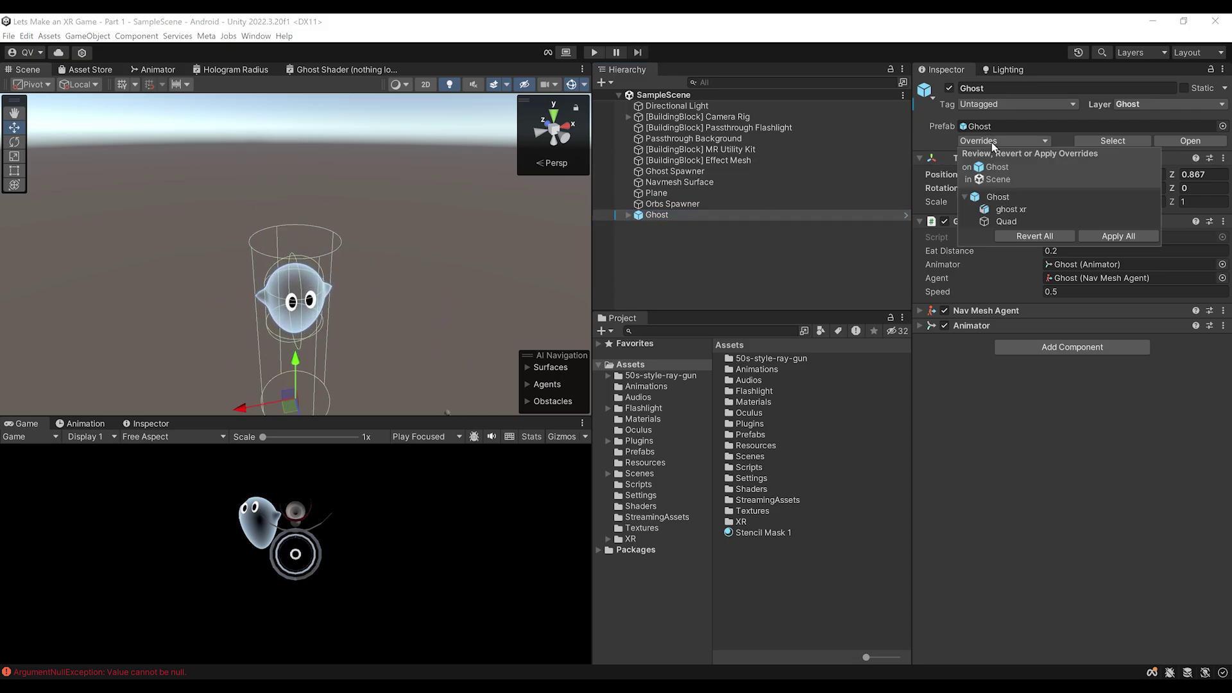
click(1120, 237)
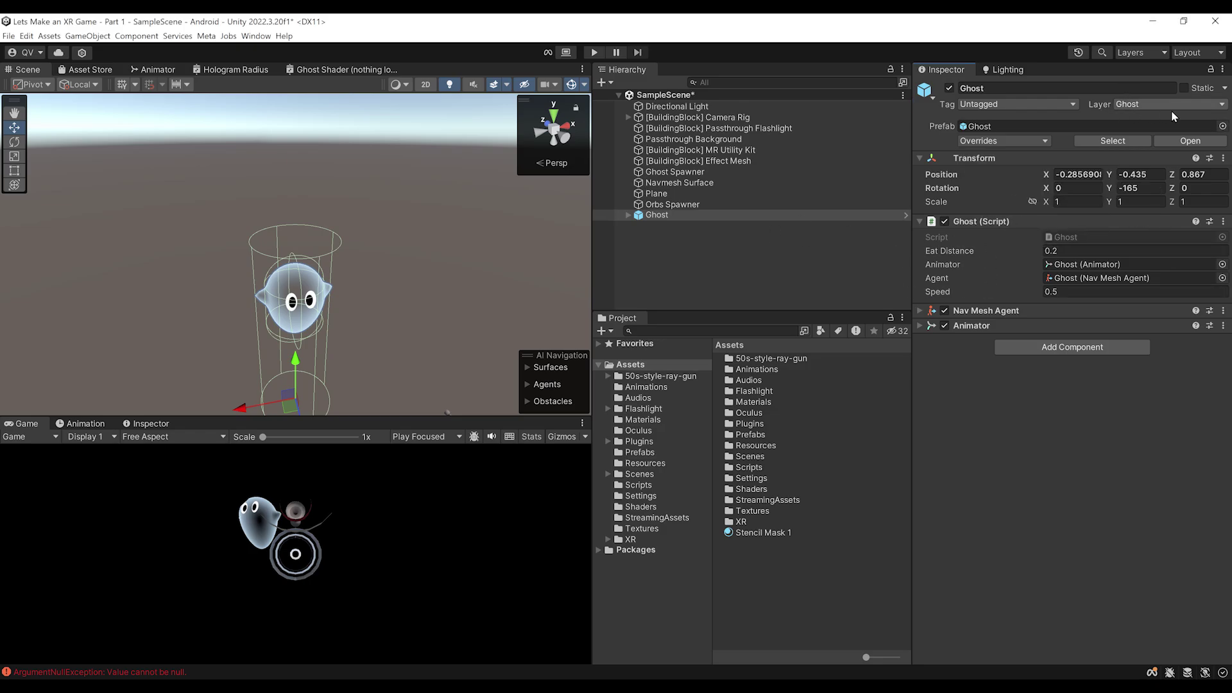
Delete the Ghost from SampleScene and save the scene
click(661, 216)
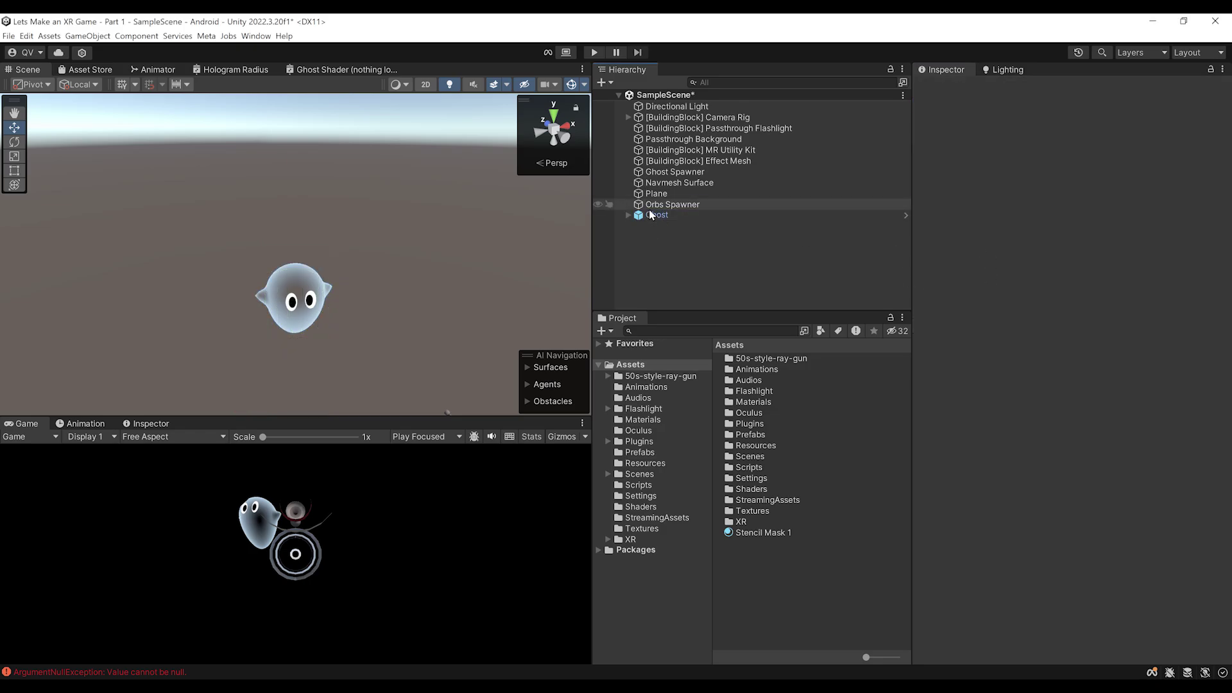
click(673, 204)
click(650, 216)
key(Delete)
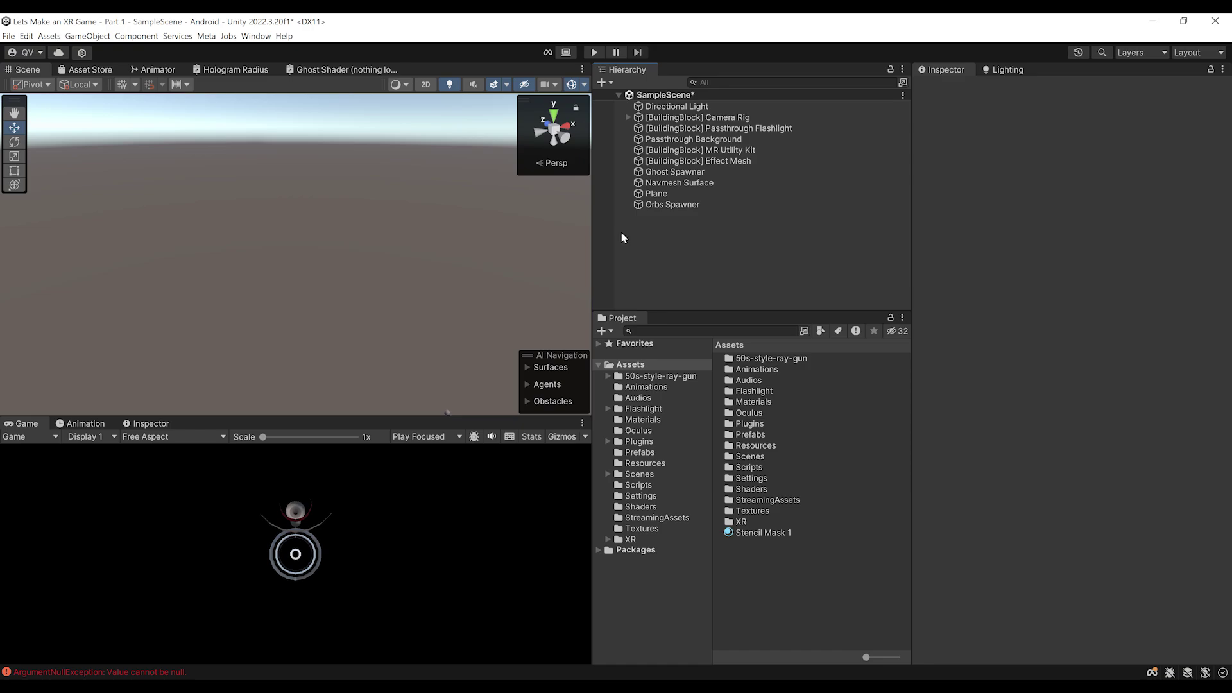
key(ctrl+s)
alt+drag(302, 237, 351, 235)
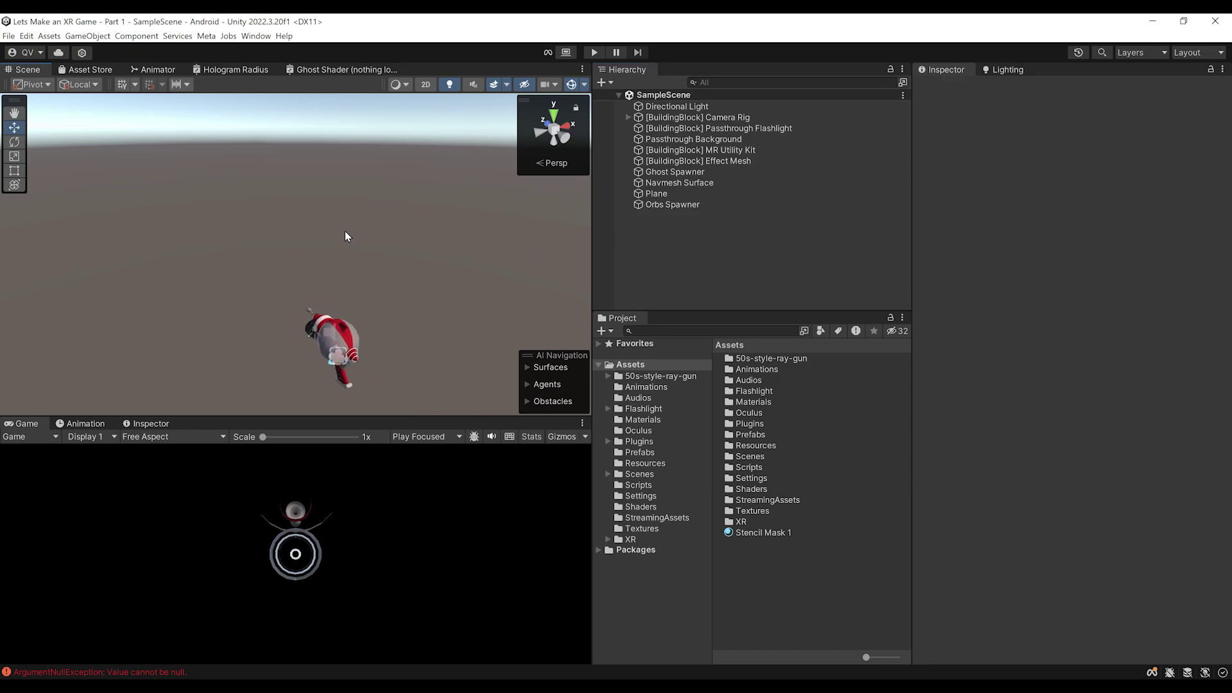
middle_drag(333, 280, 446, 296)
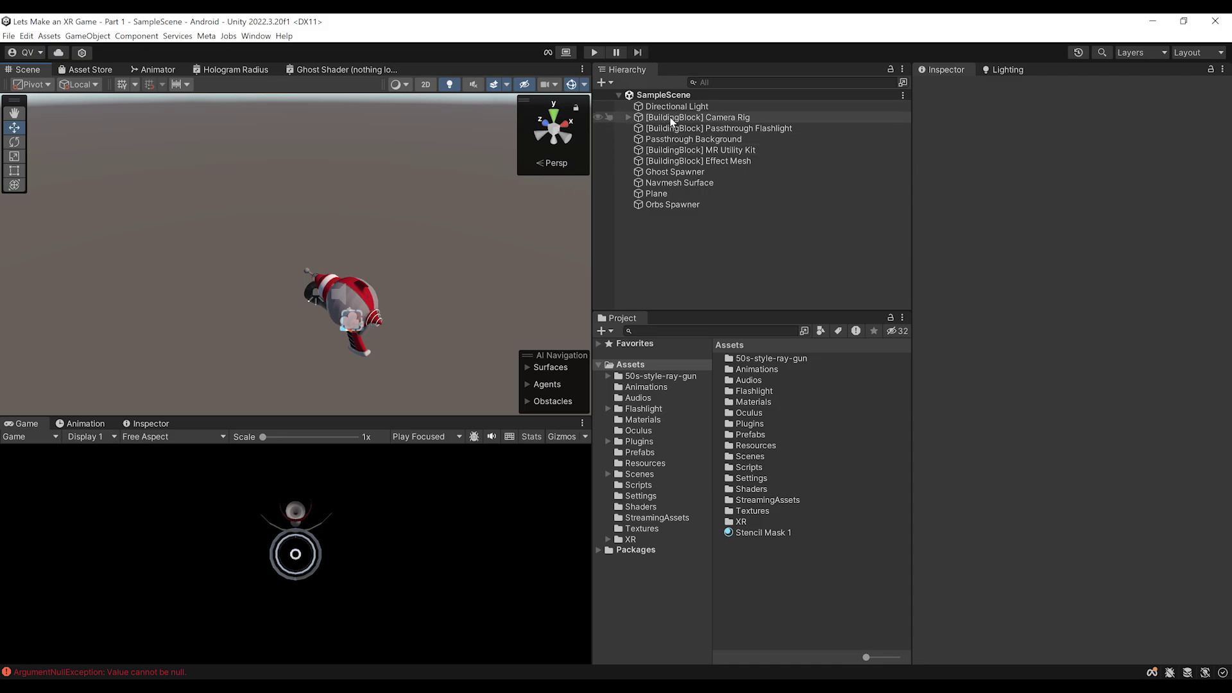
Add the Ghost layer to the Ray Gun script's Layer Mask alongside Default
click(629, 120)
click(688, 226)
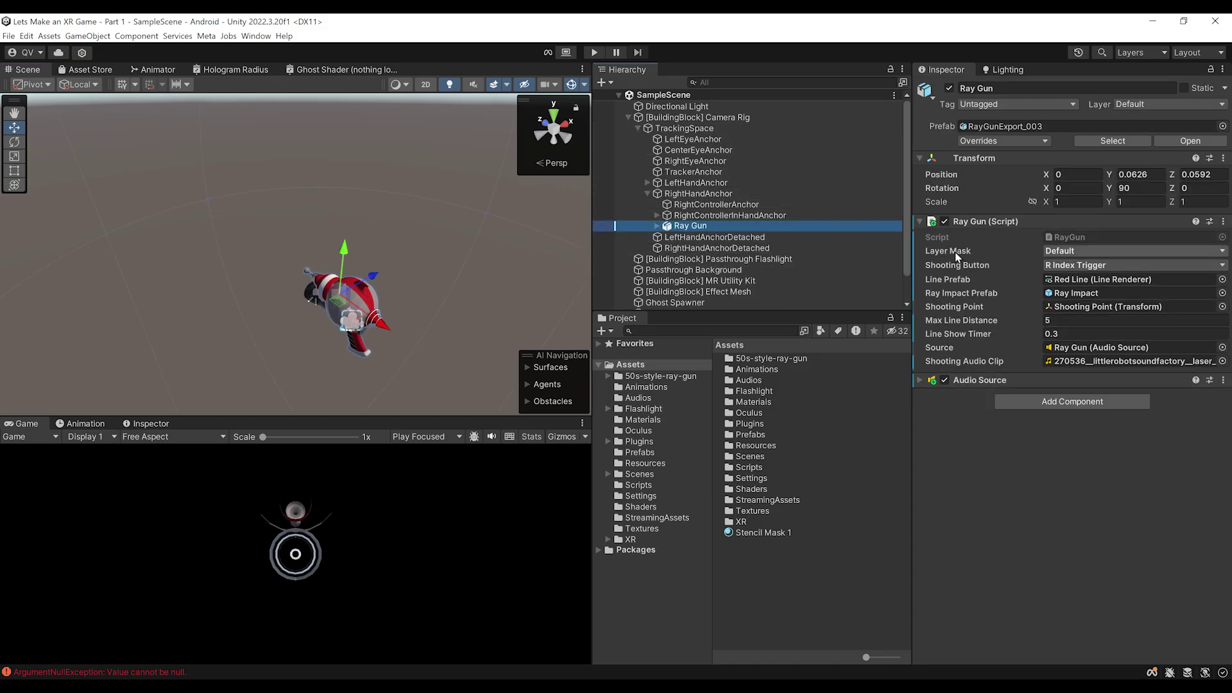
click(1085, 252)
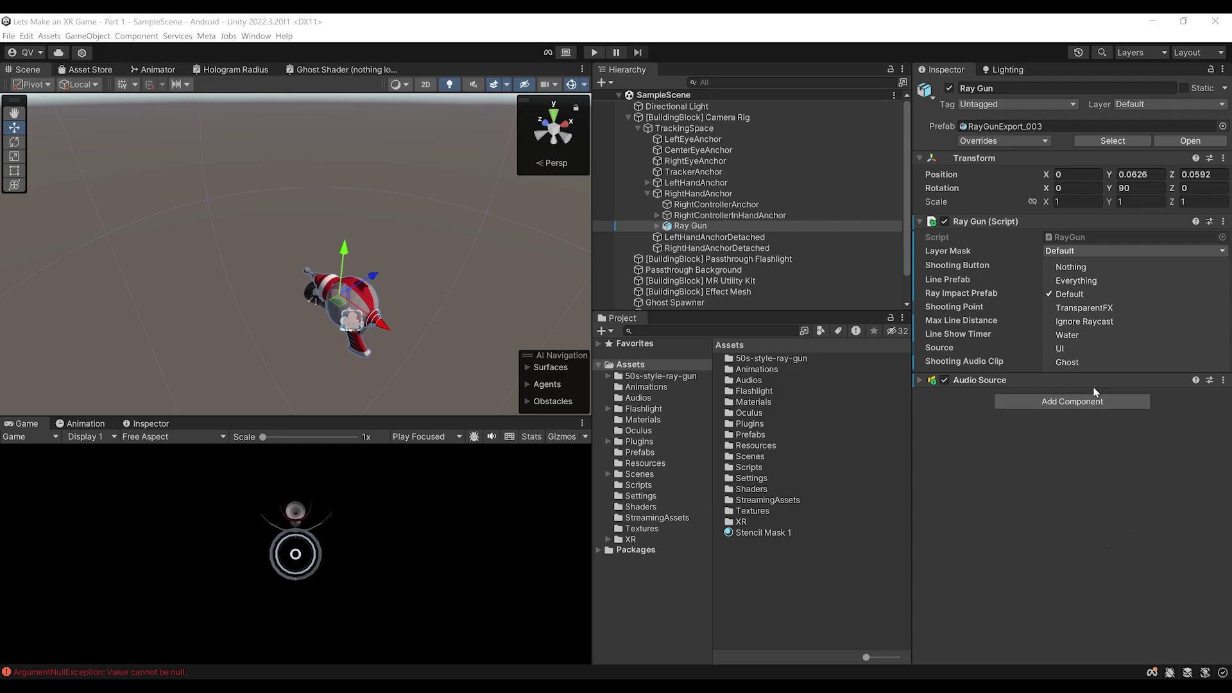
click(1066, 364)
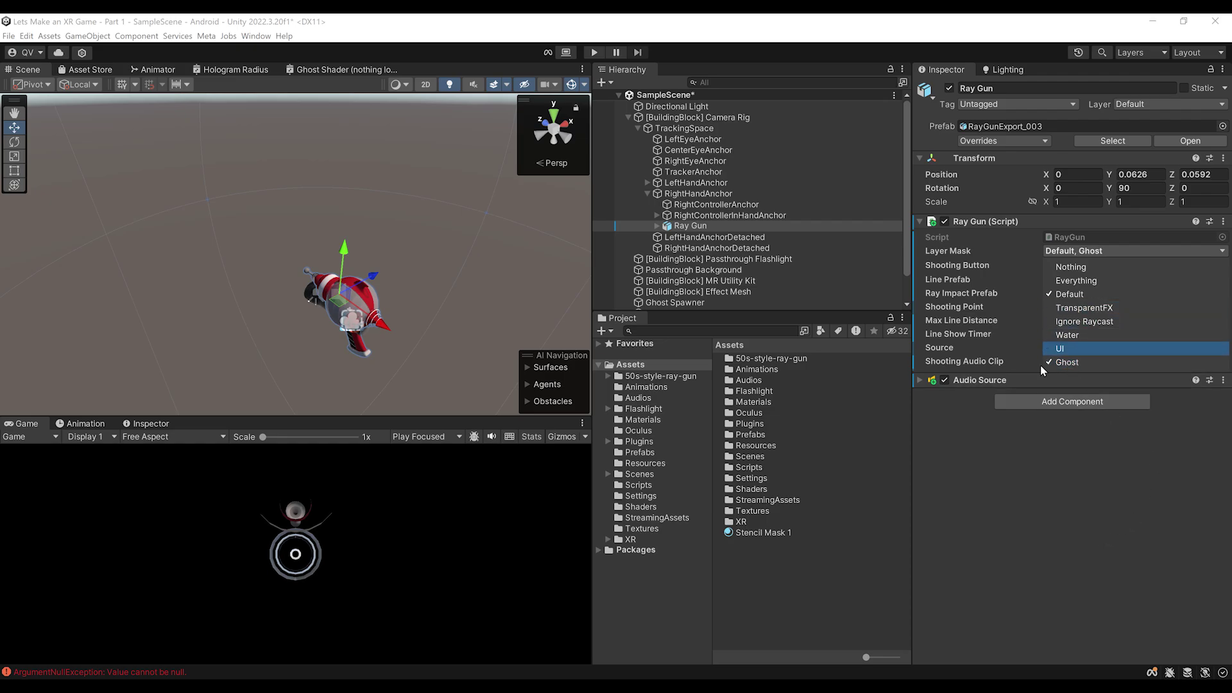
click(982, 522)
click(640, 128)
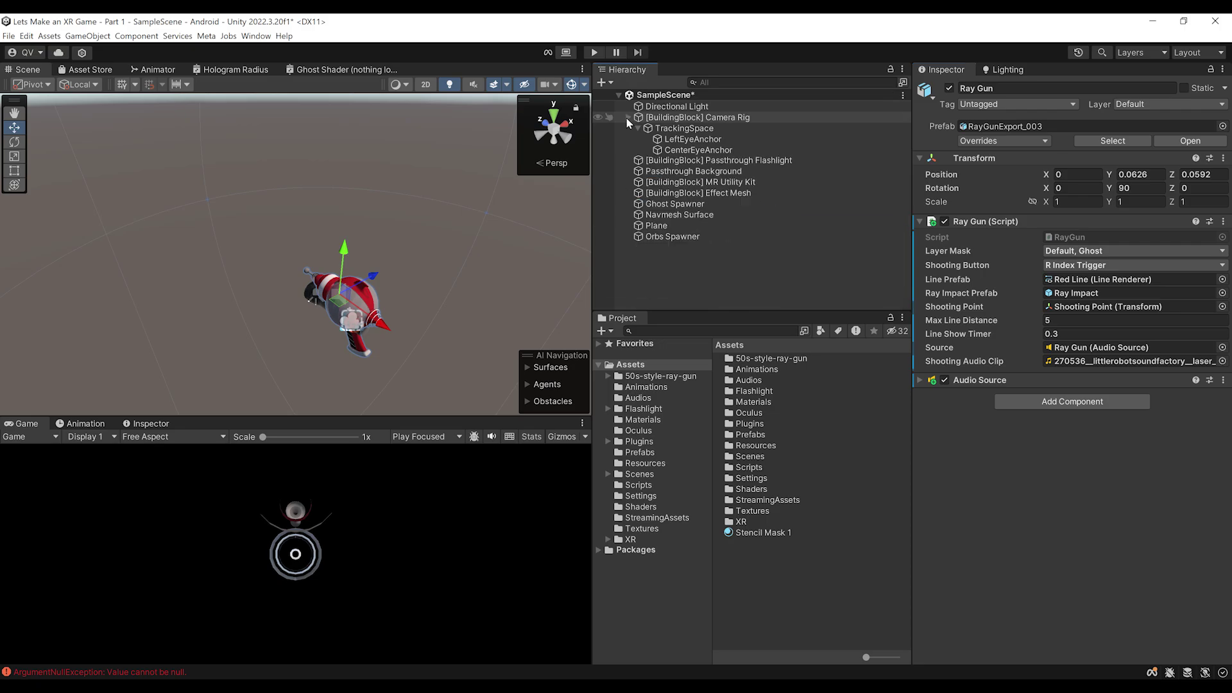
click(626, 117)
Save the scene and, once the build finishes, open Project Settings from the Edit menu
key(ctrl+s)
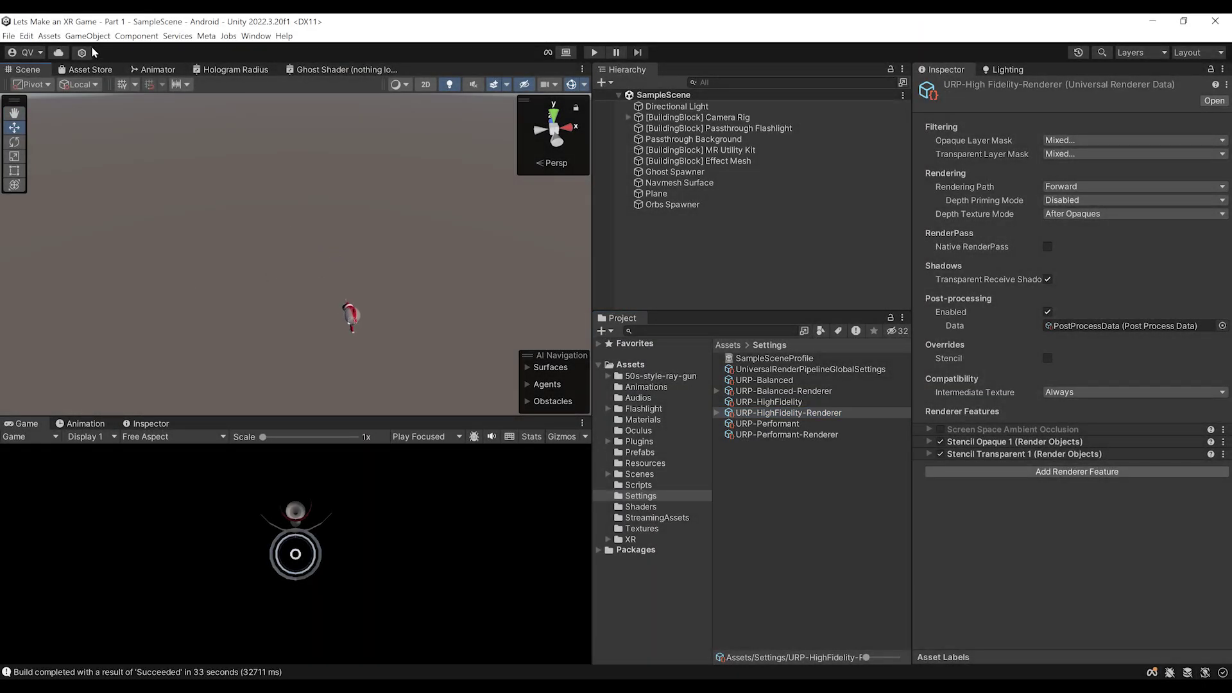
click(25, 36)
click(80, 396)
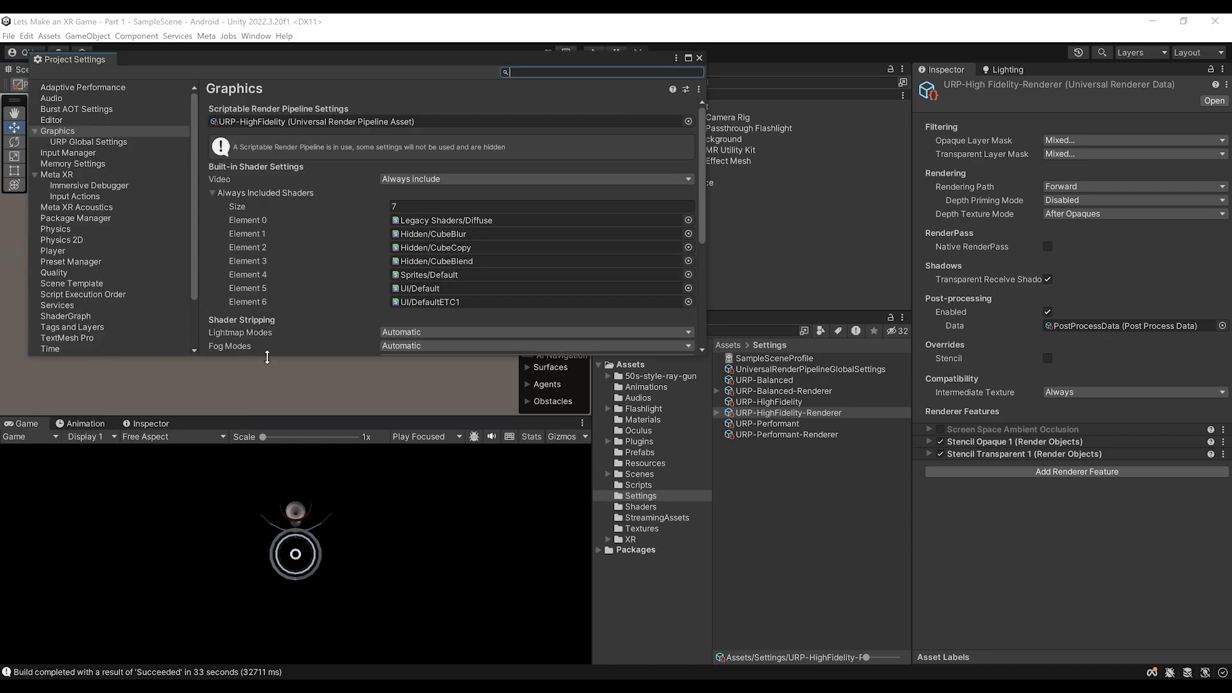
Delete the Performant and Balanced quality levels, keeping only High Fidelity, and close Project Settings
drag(267, 355, 247, 518)
click(55, 275)
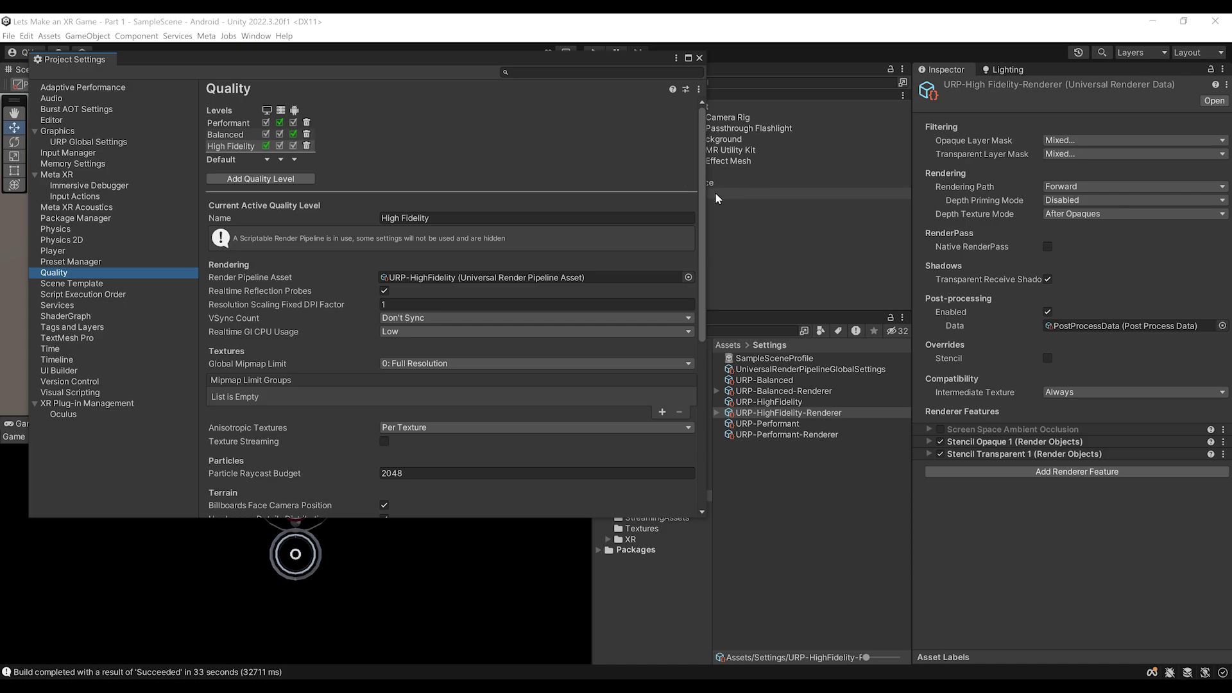
drag(706, 191, 597, 195)
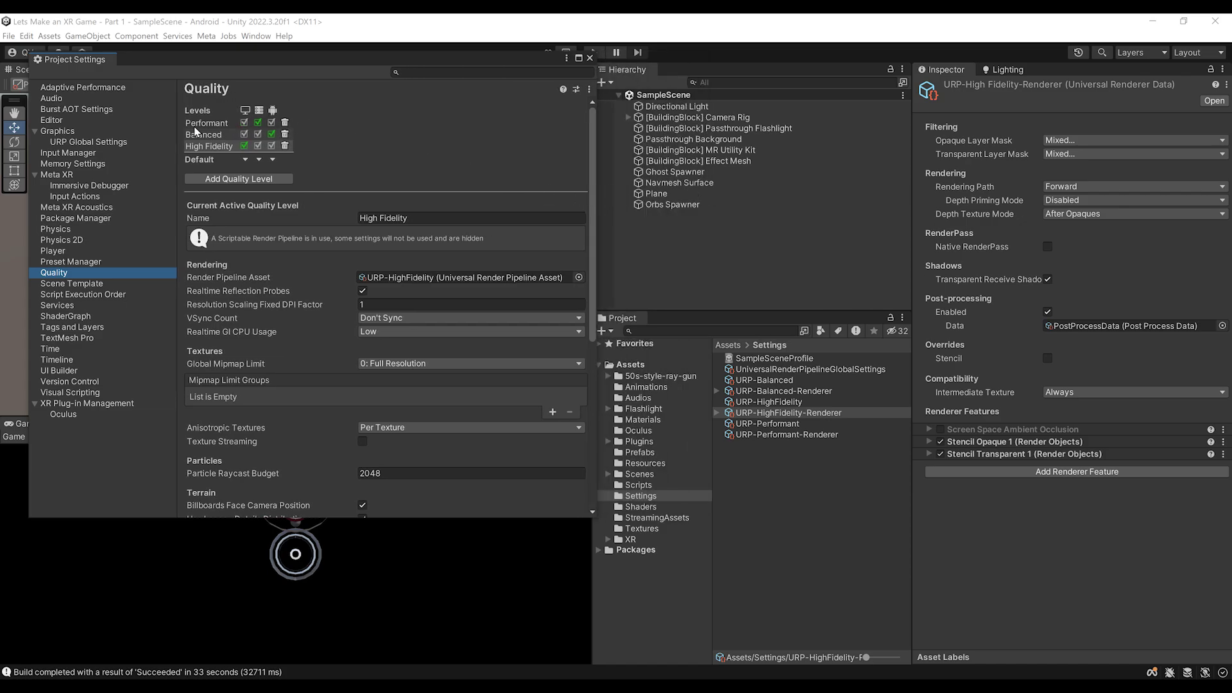
drag(261, 58, 260, 145)
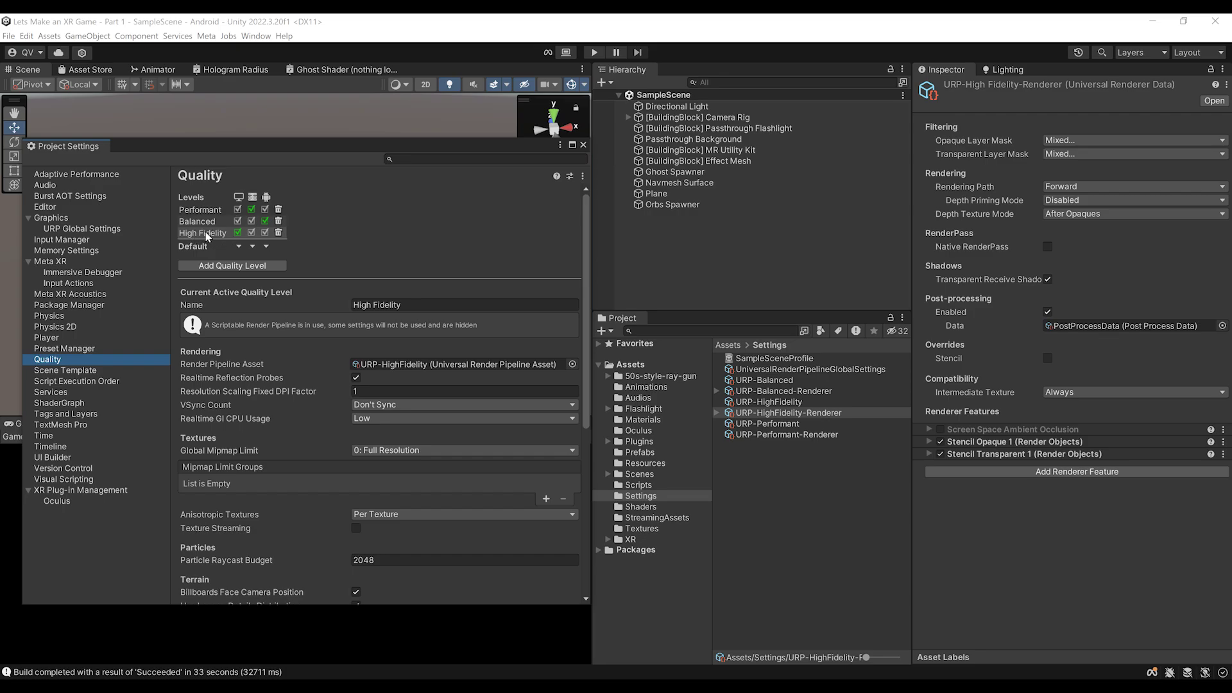
click(50, 217)
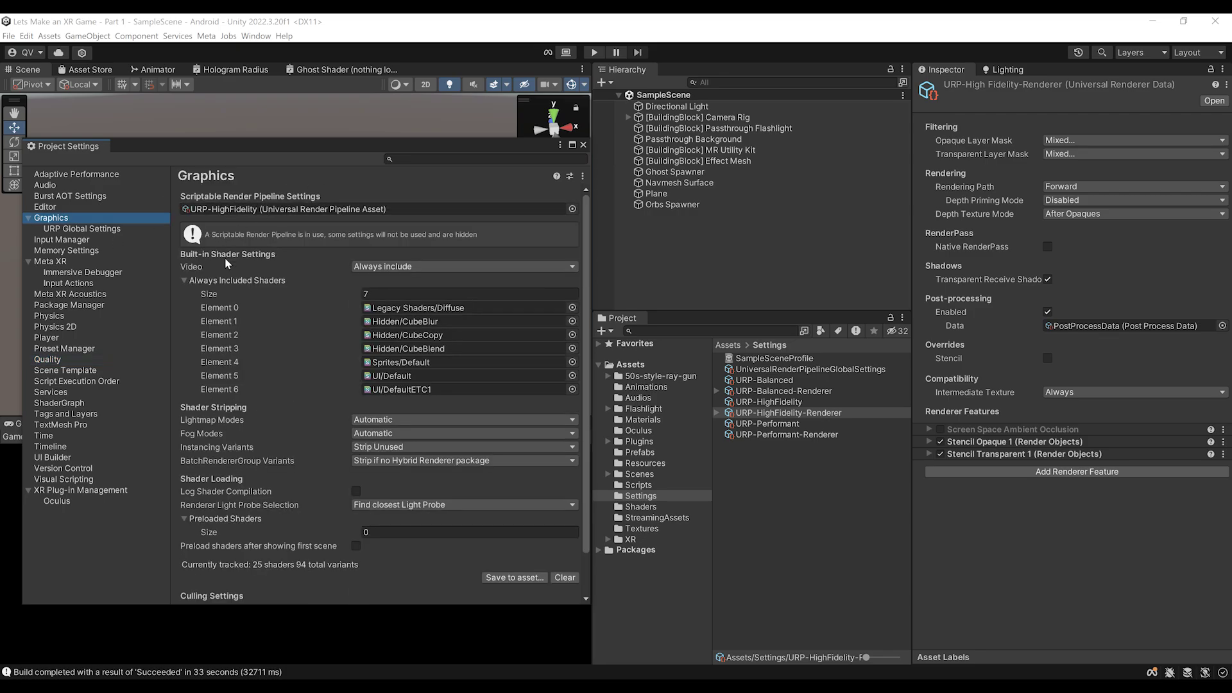
click(55, 360)
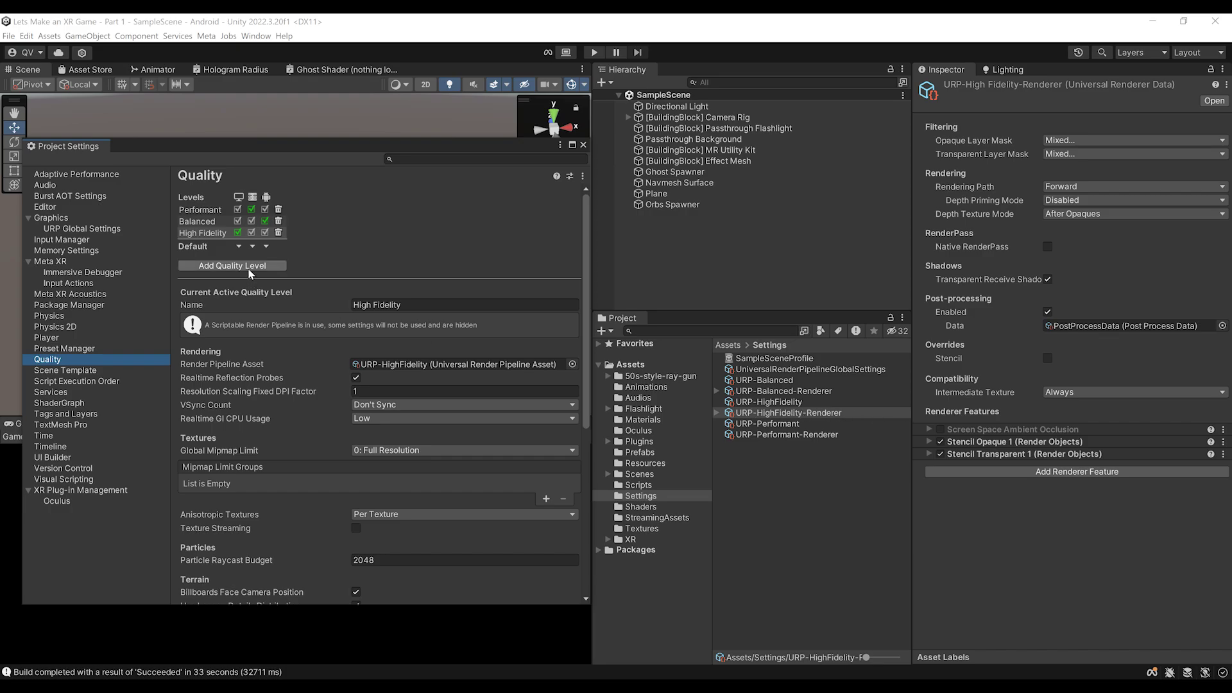
click(279, 210)
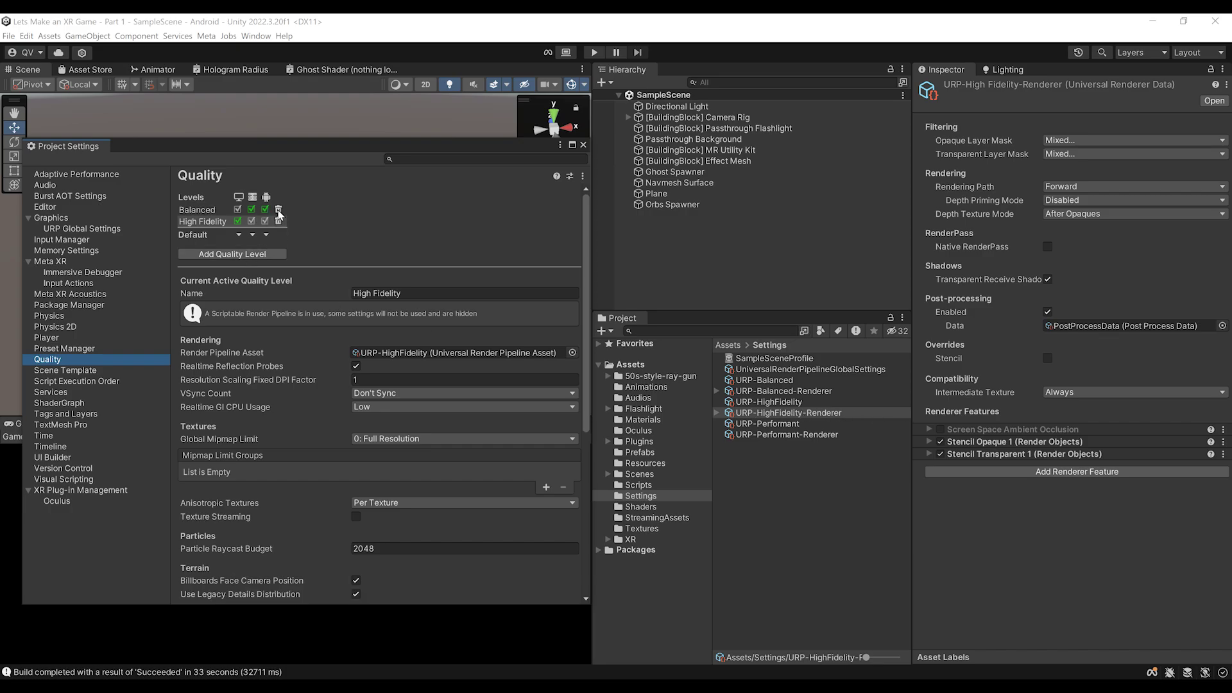
click(279, 210)
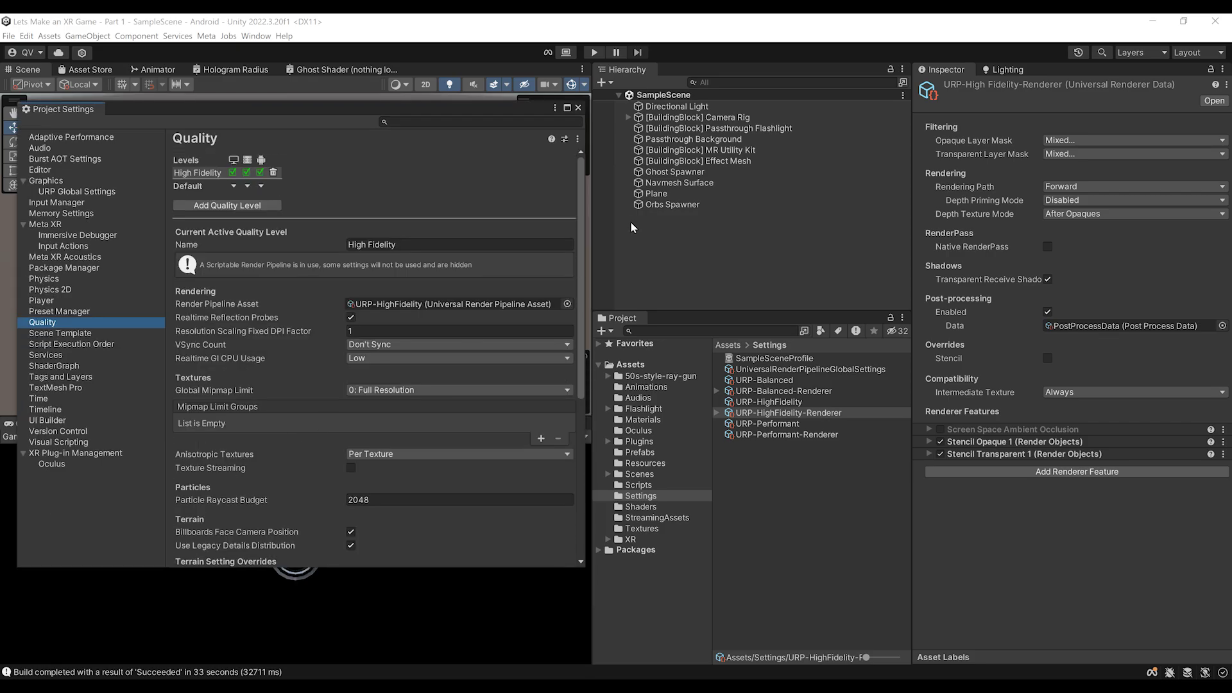
click(581, 110)
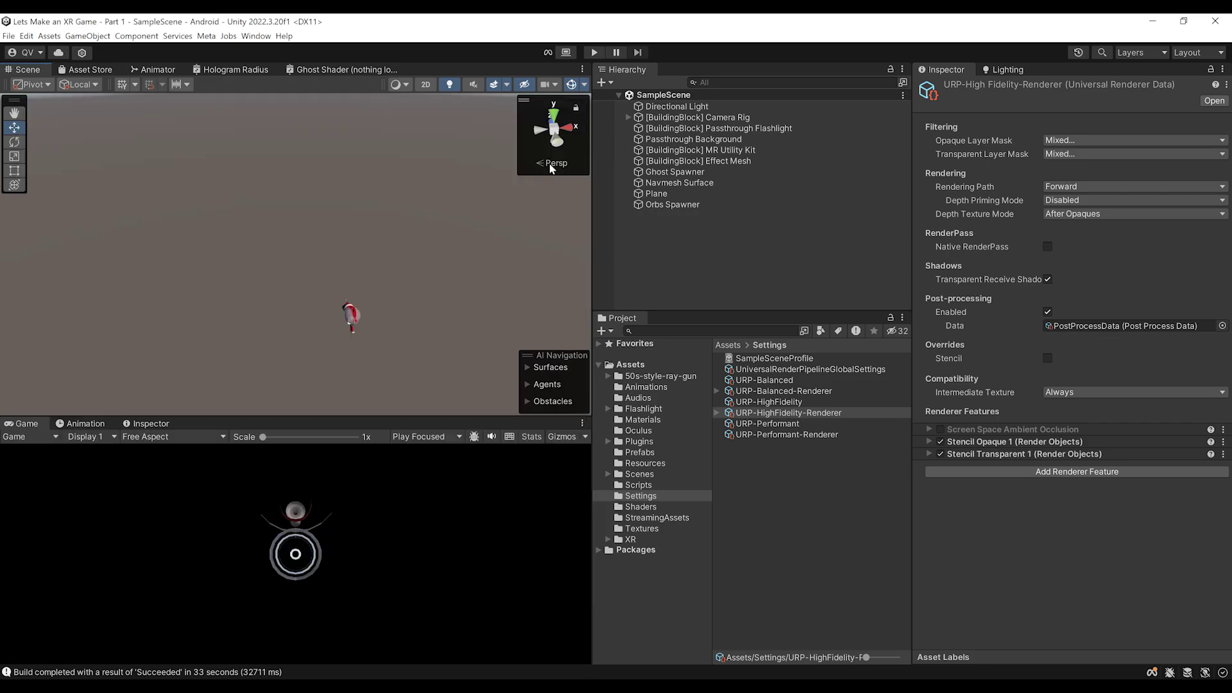
Start an Android Build And Run of the project from the File menu
click(26, 36)
click(64, 185)
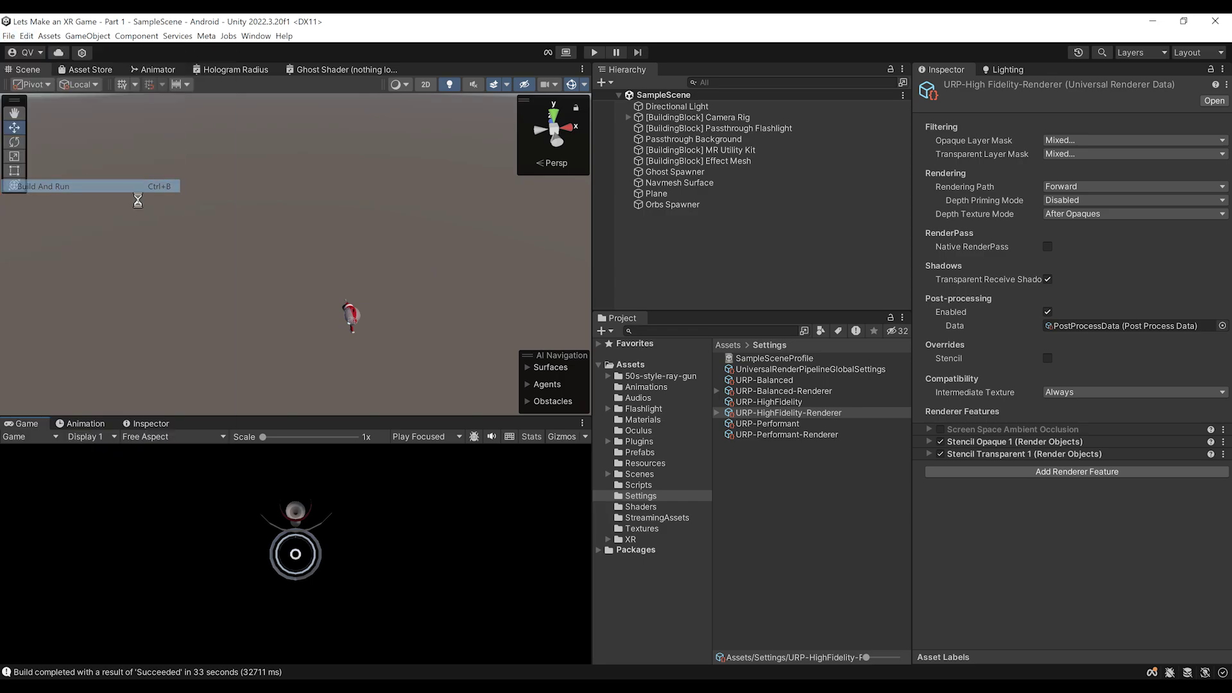